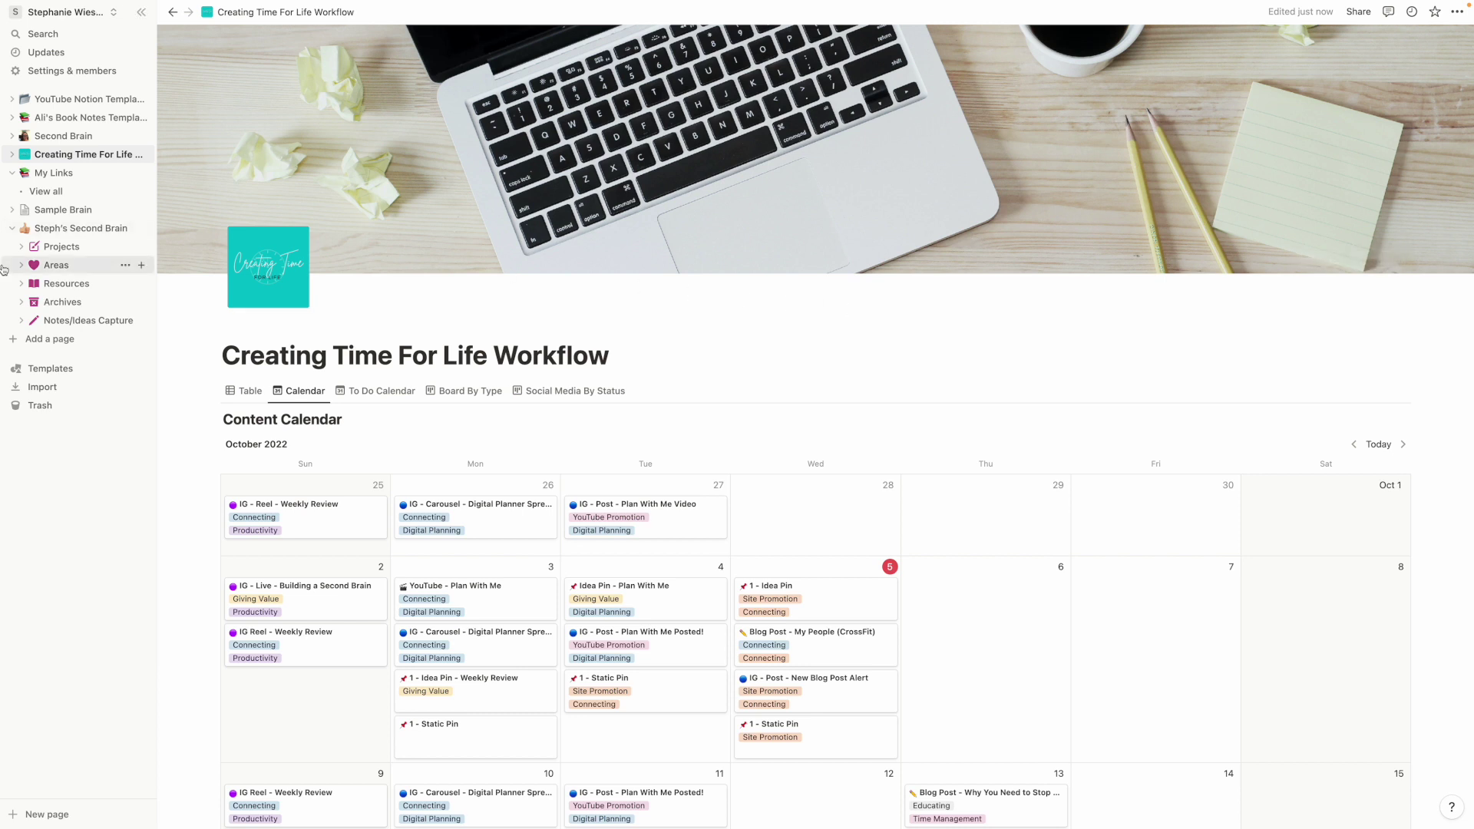
# Open the personal second-brain page from the sidebar.
pyautogui.click(94, 230)
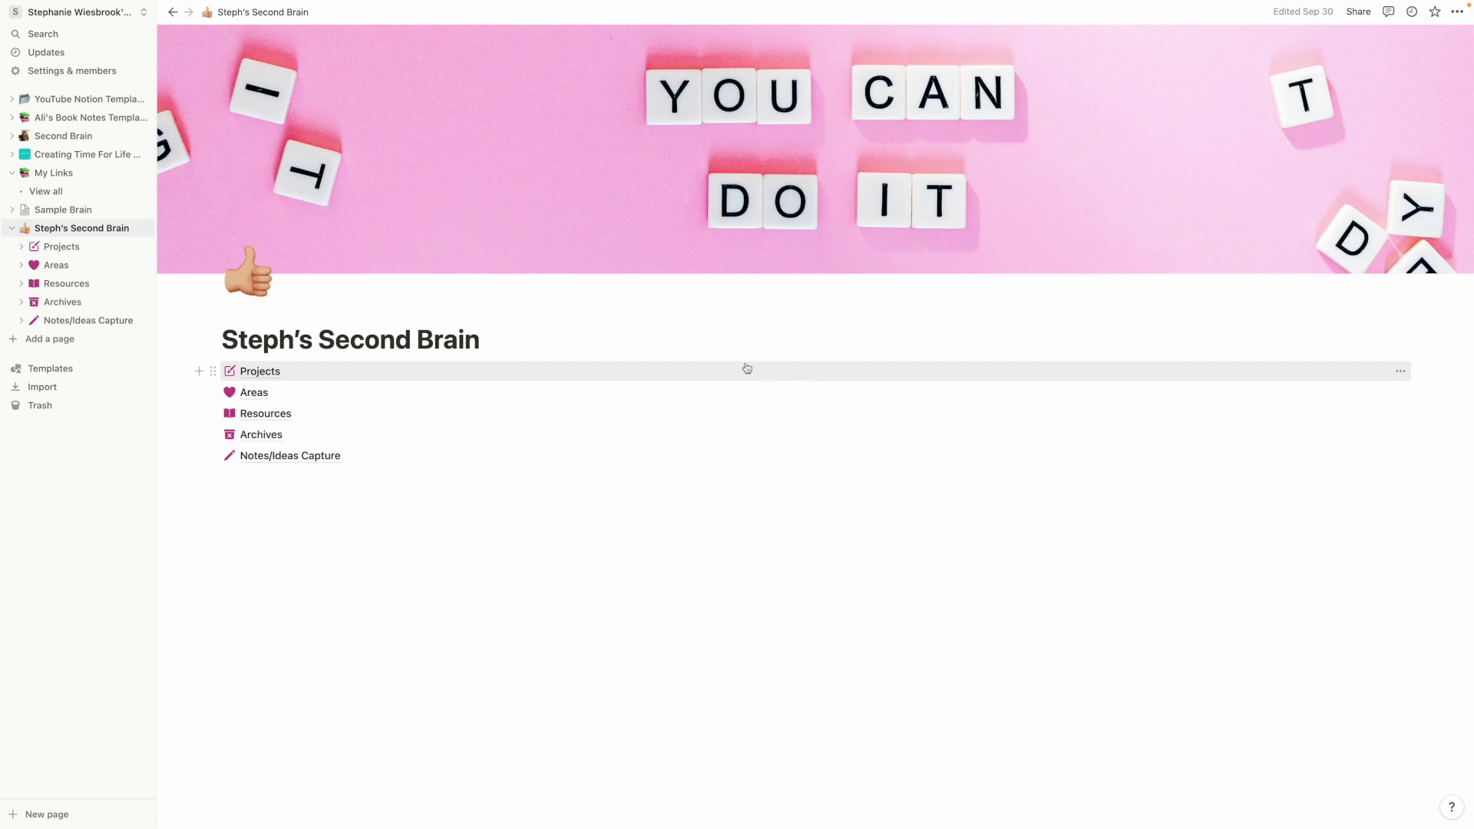
# Open the Creating Time For Life Workflow page and look through its October 2022 content calendar.
pyautogui.click(91, 158)
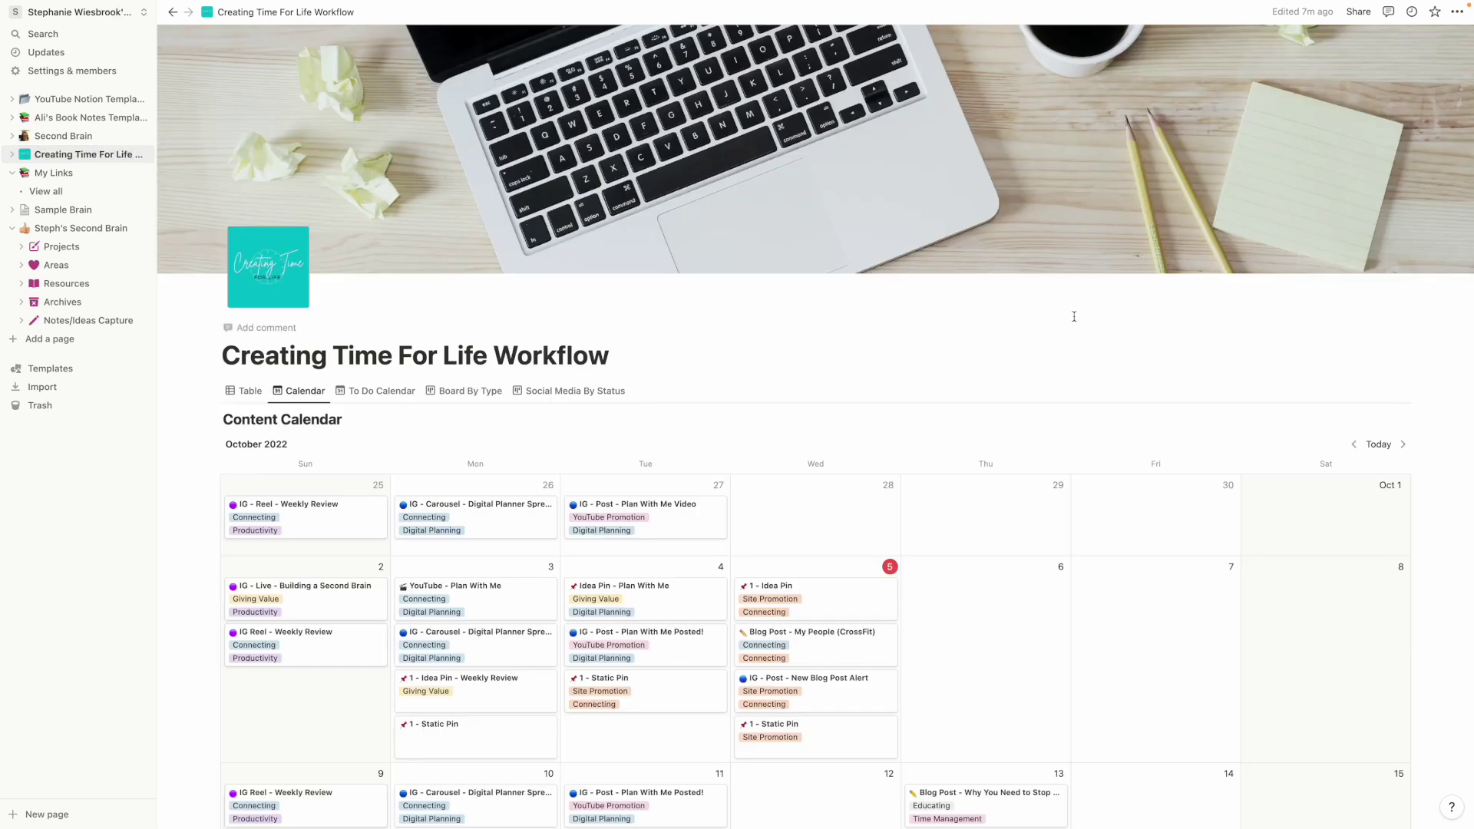
pyautogui.scroll(-1, 1000, 323)
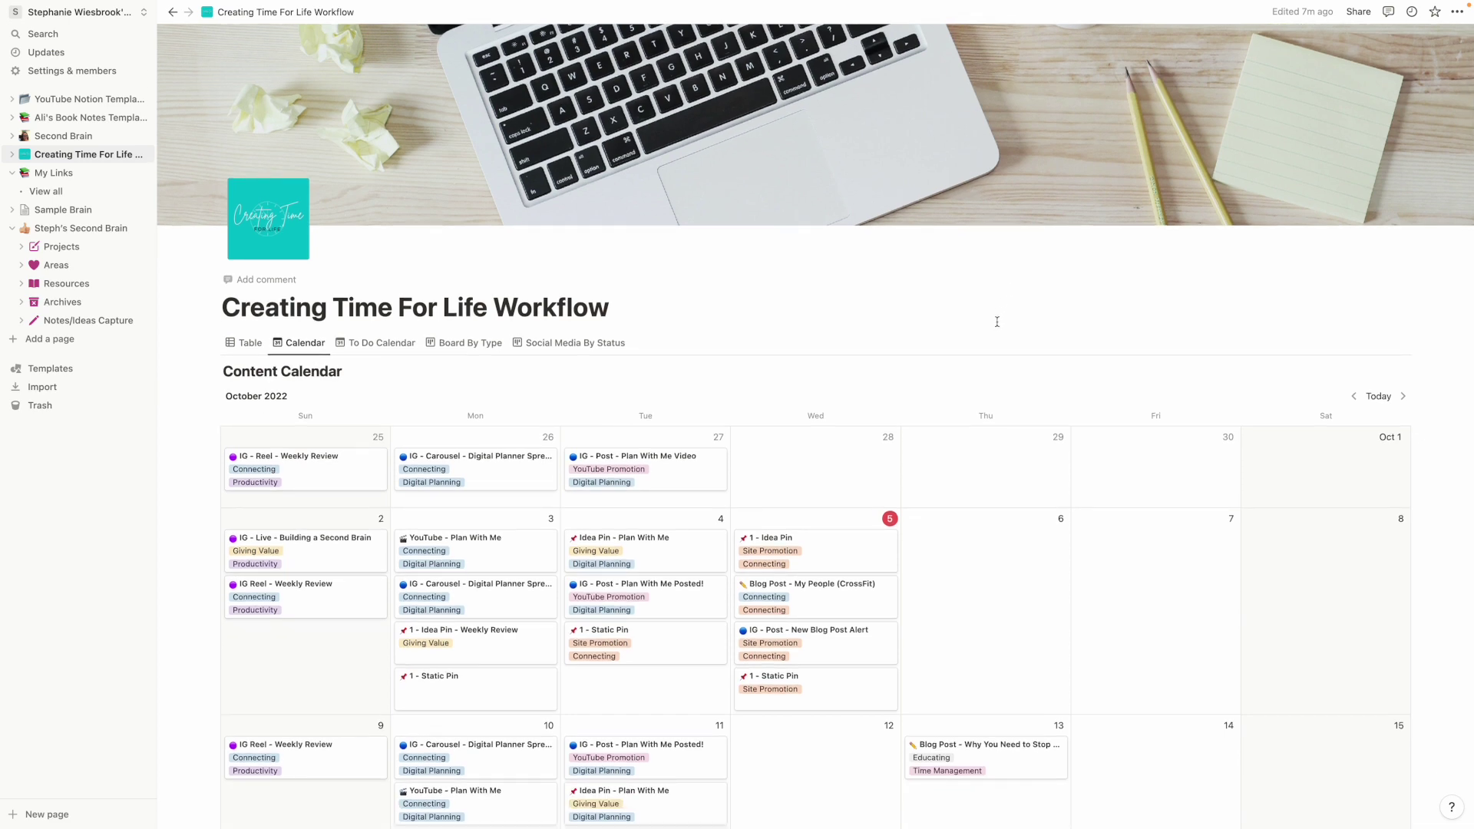
pyautogui.scroll(-5, 987, 318)
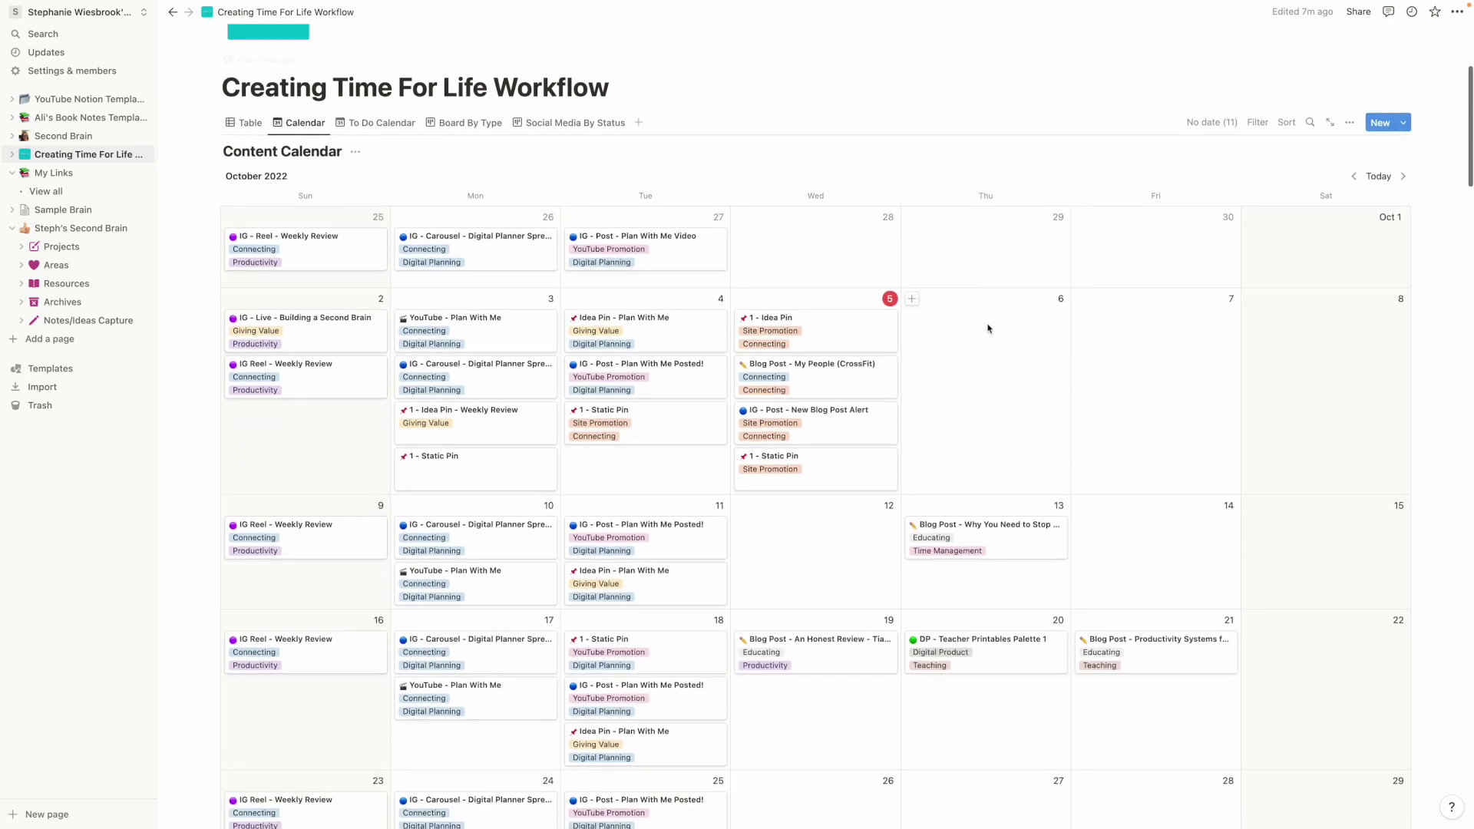
pyautogui.scroll(-4, 981, 372)
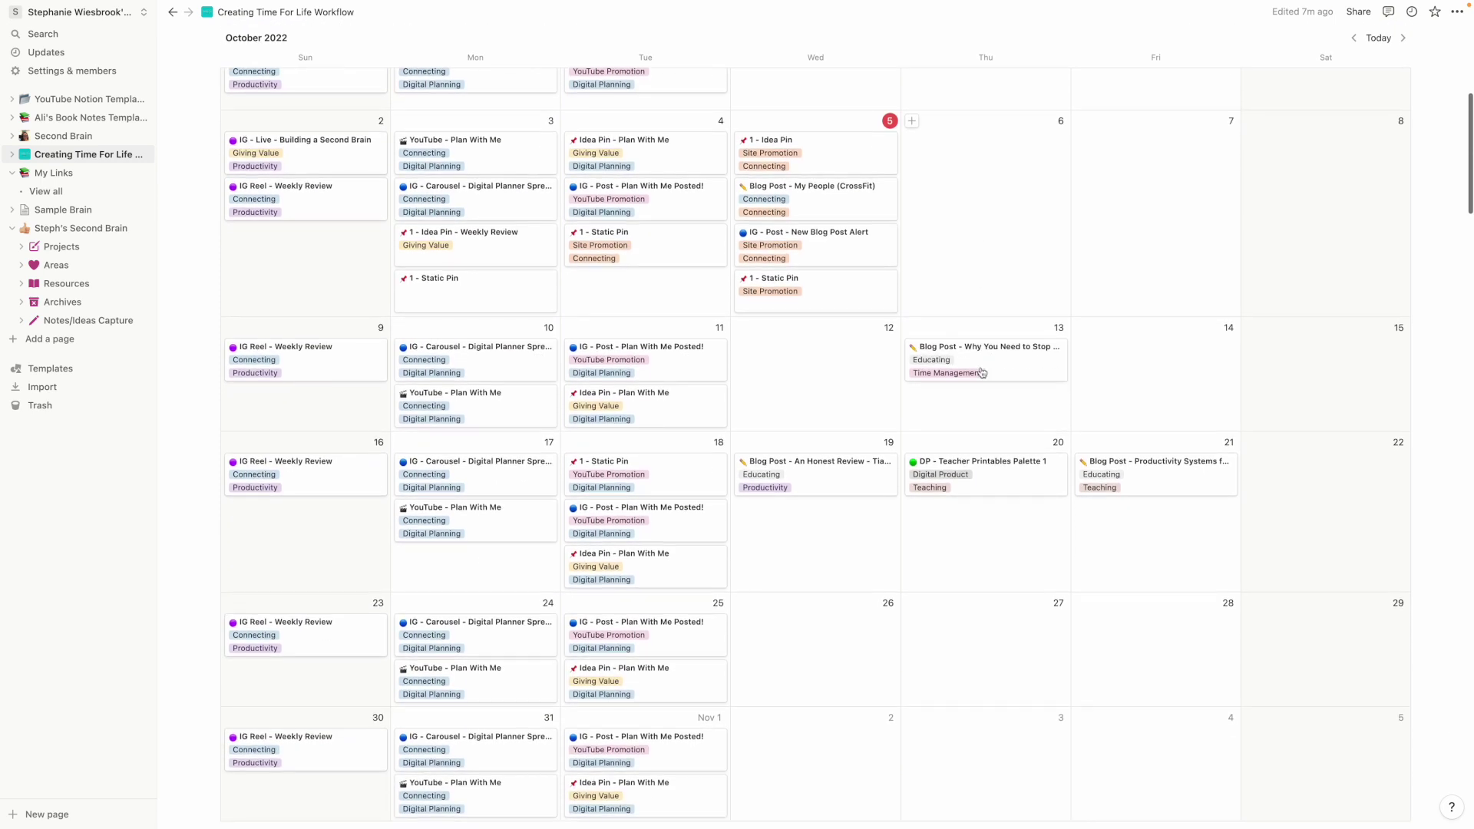
pyautogui.scroll(4, 983, 373)
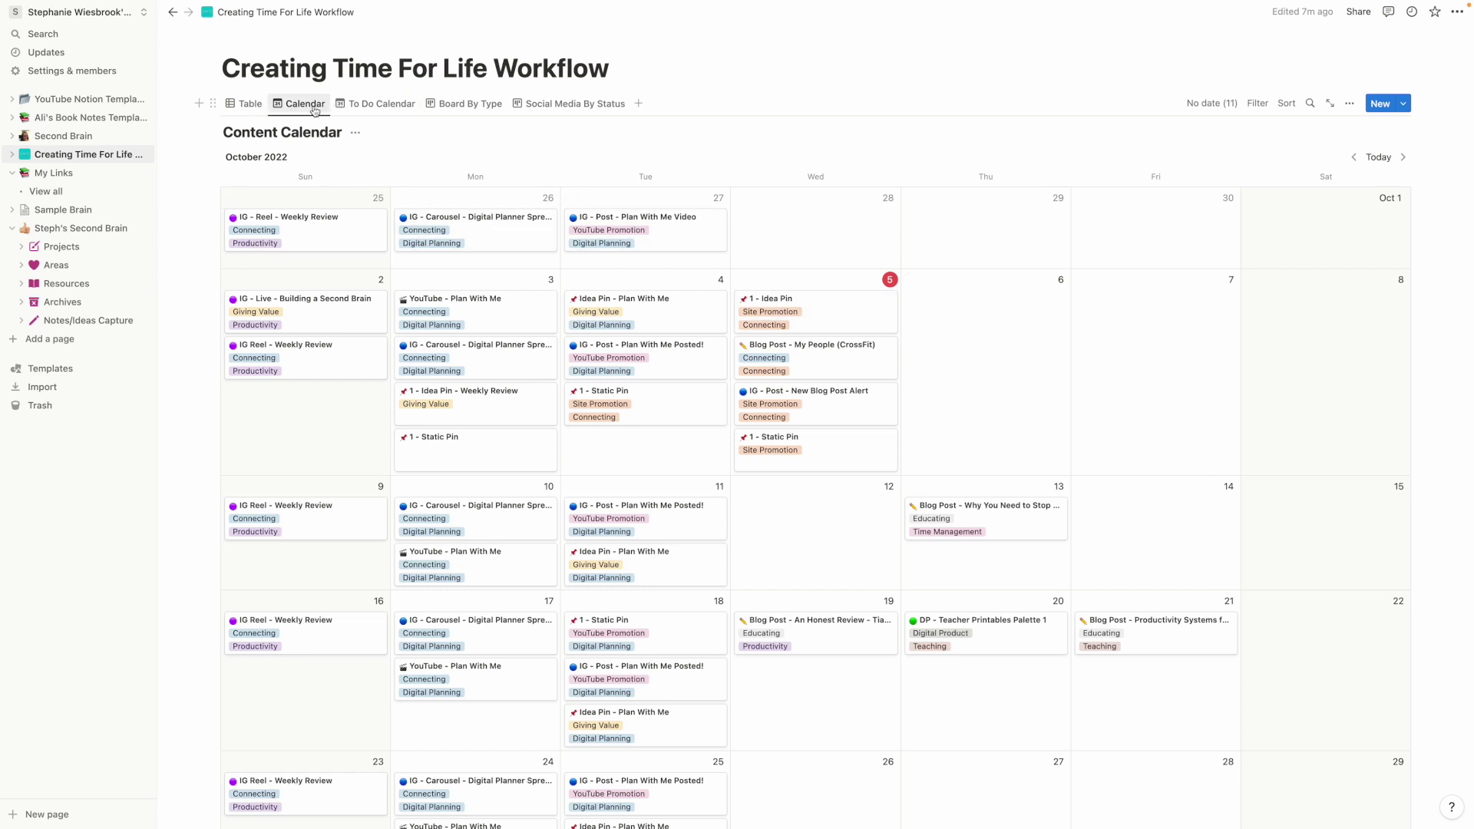
# Review the entries in Table view, then move the blog post card from October 13 to October 12.
pyautogui.click(247, 107)
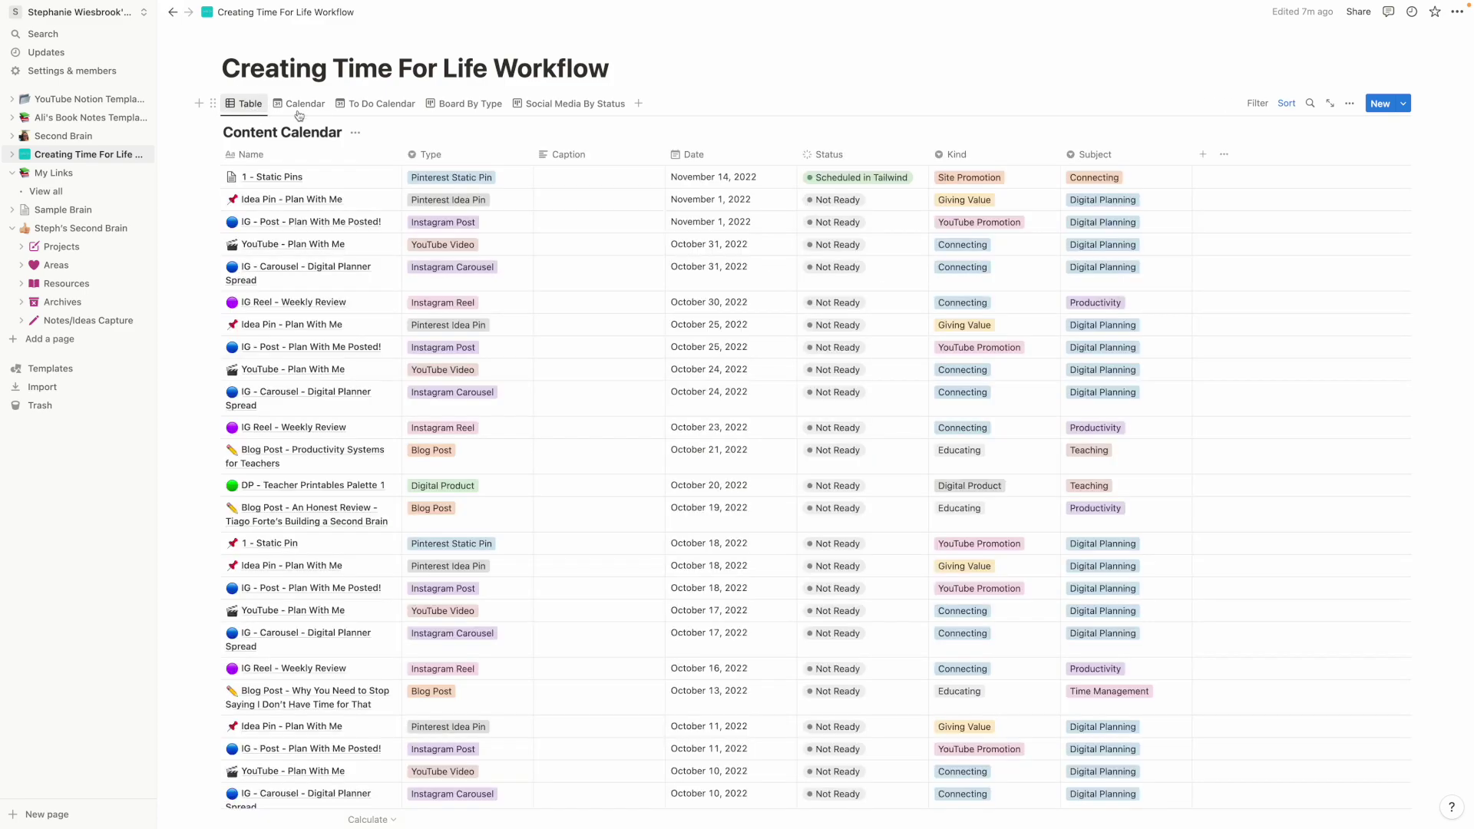
pyautogui.scroll(-10, 415, 191)
pyautogui.scroll(4, 417, 193)
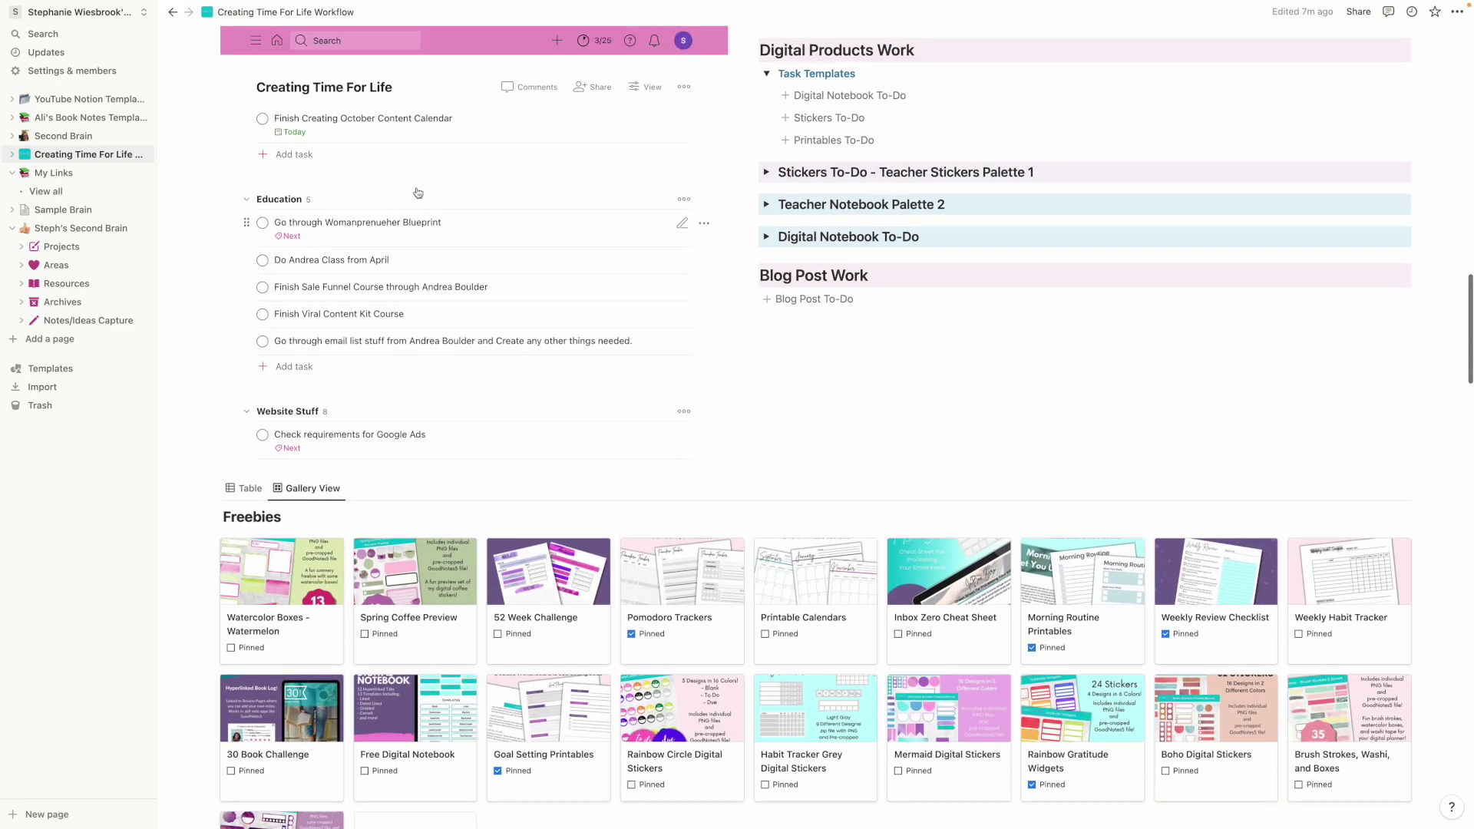
pyautogui.scroll(10, 418, 192)
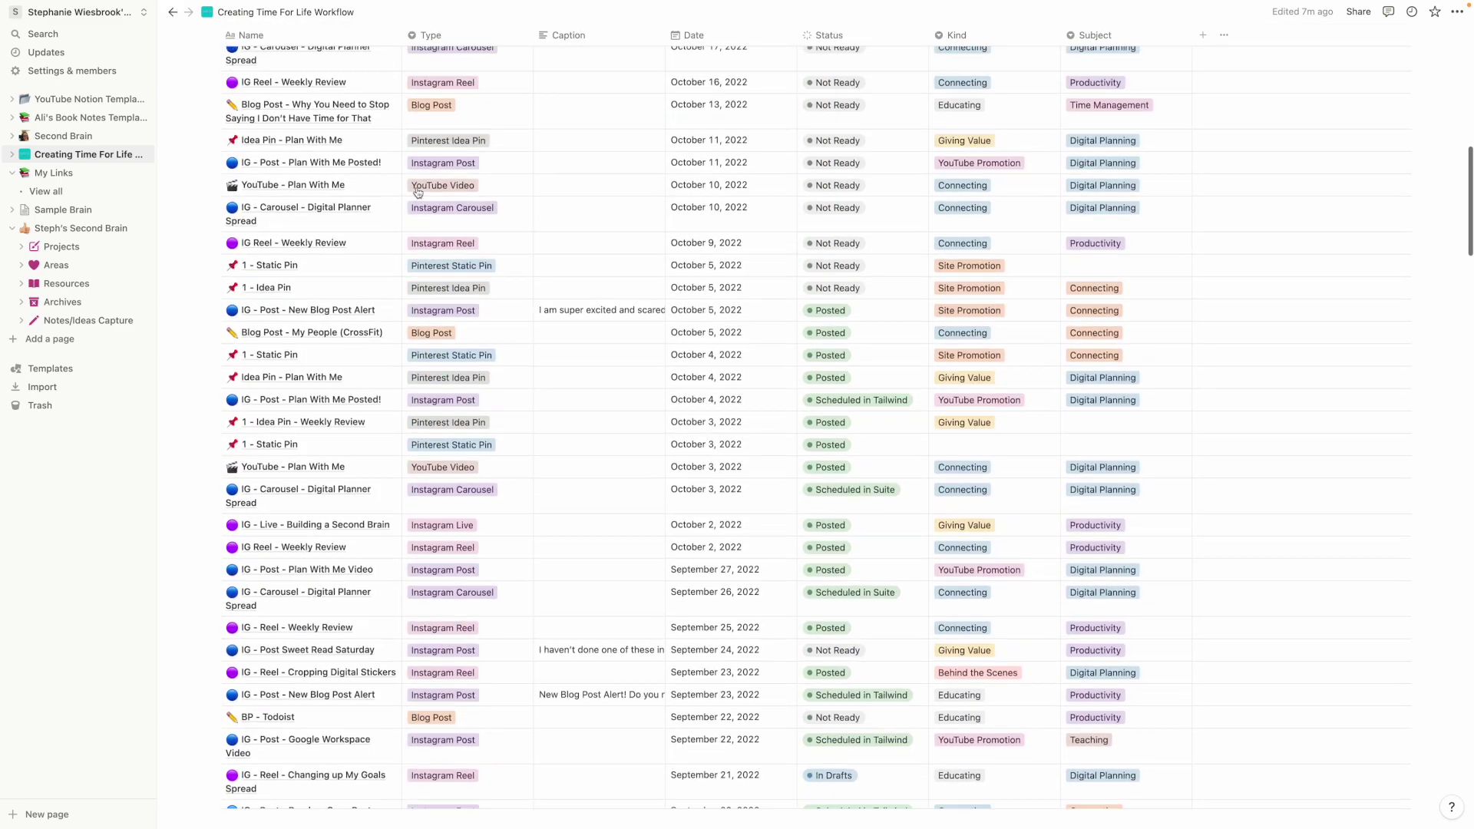
pyautogui.scroll(6, 418, 192)
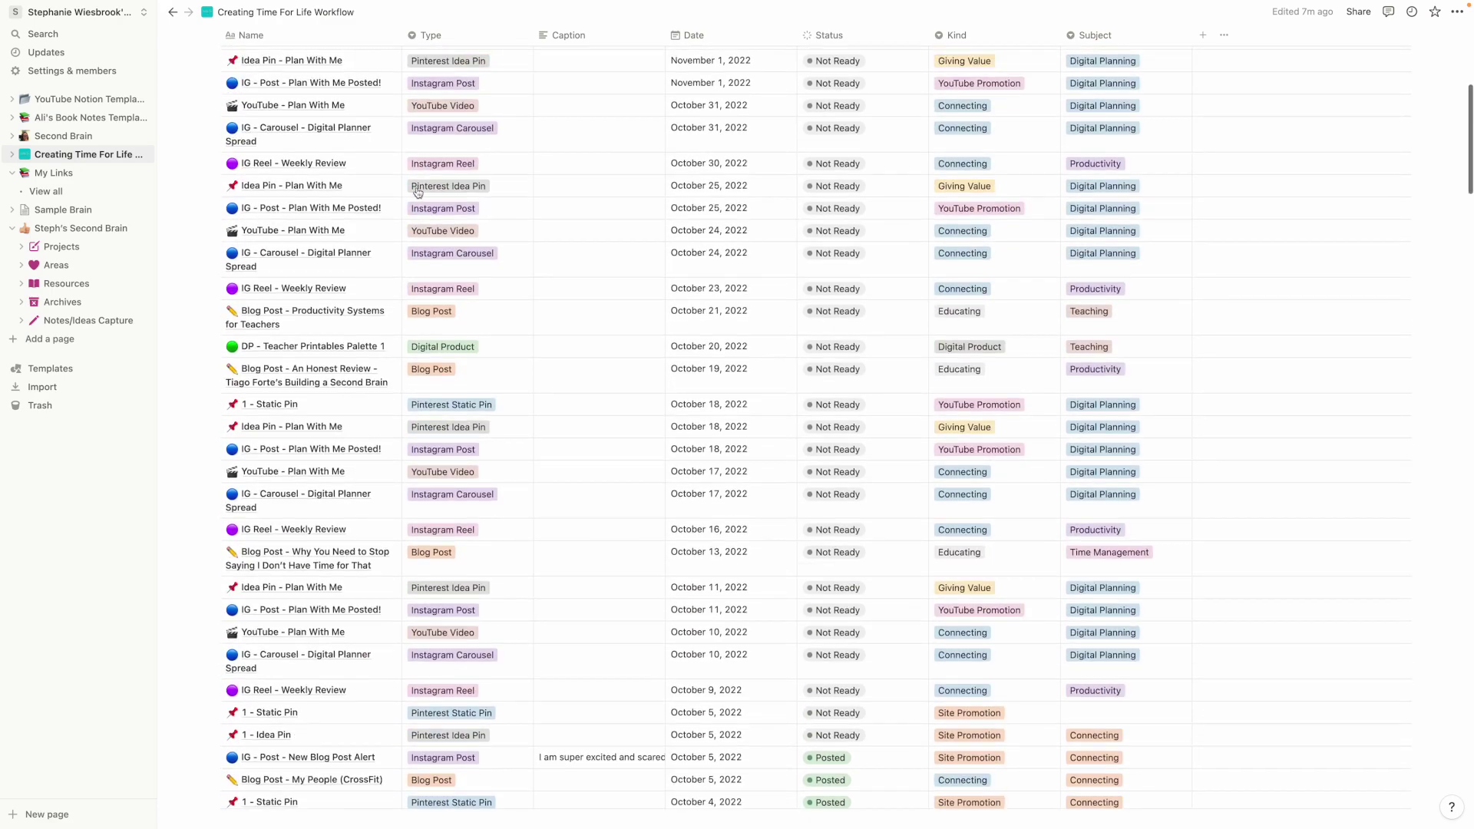
pyautogui.scroll(4, 418, 193)
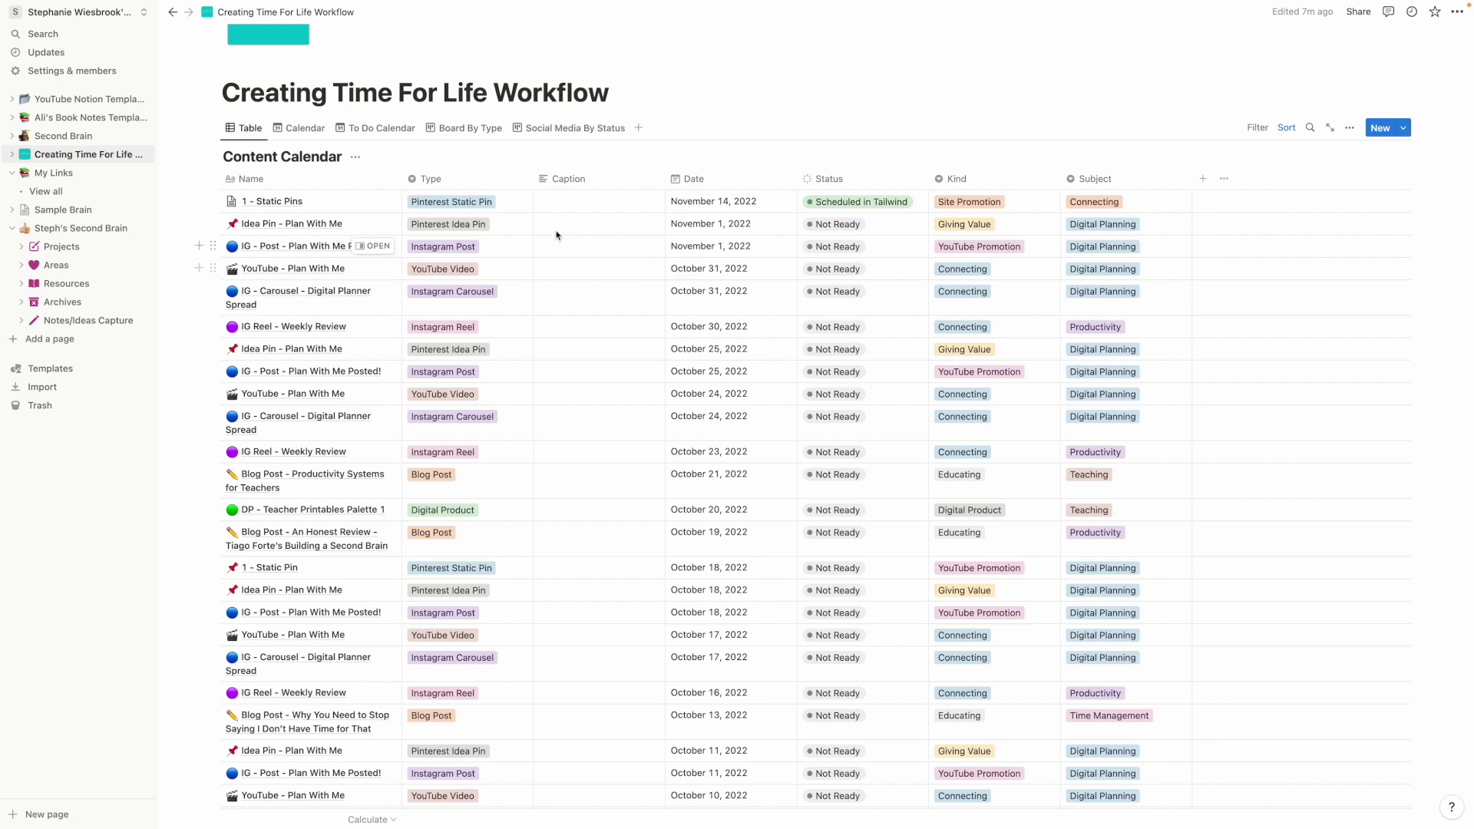
pyautogui.click(305, 128)
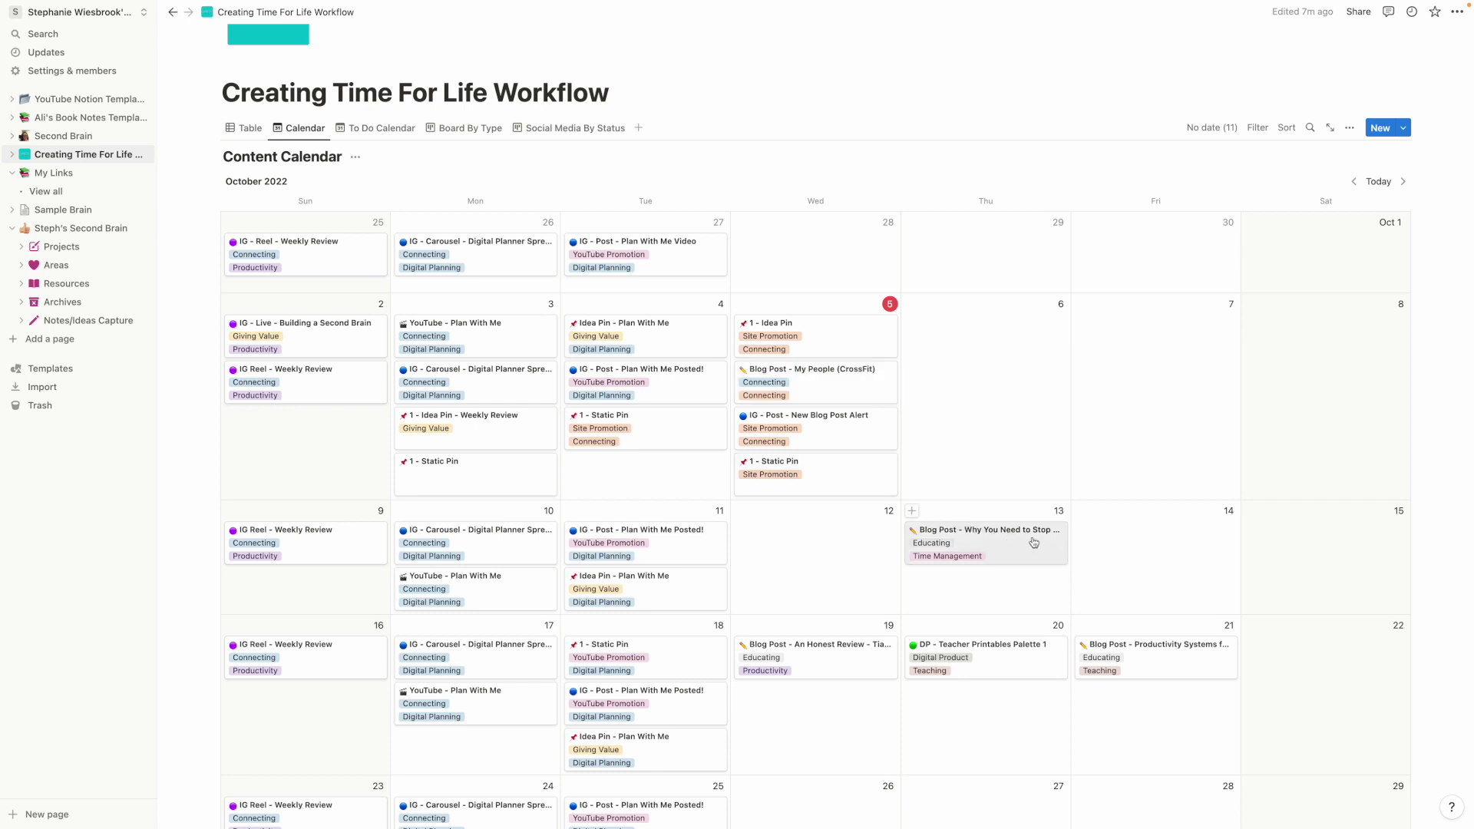
pyautogui.moveTo(1022, 544); pyautogui.dragTo(856, 545)
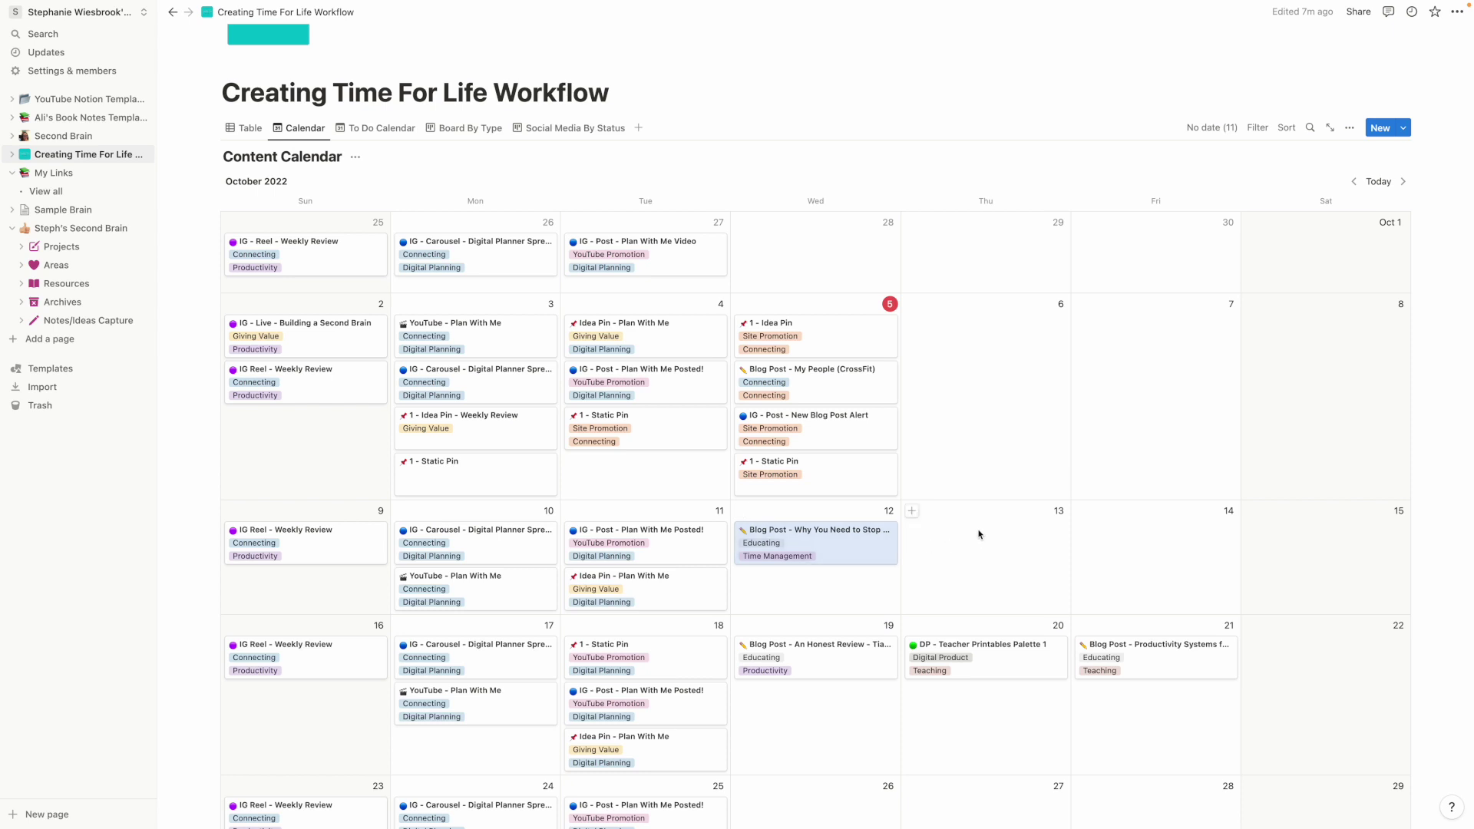
pyautogui.click(383, 129)
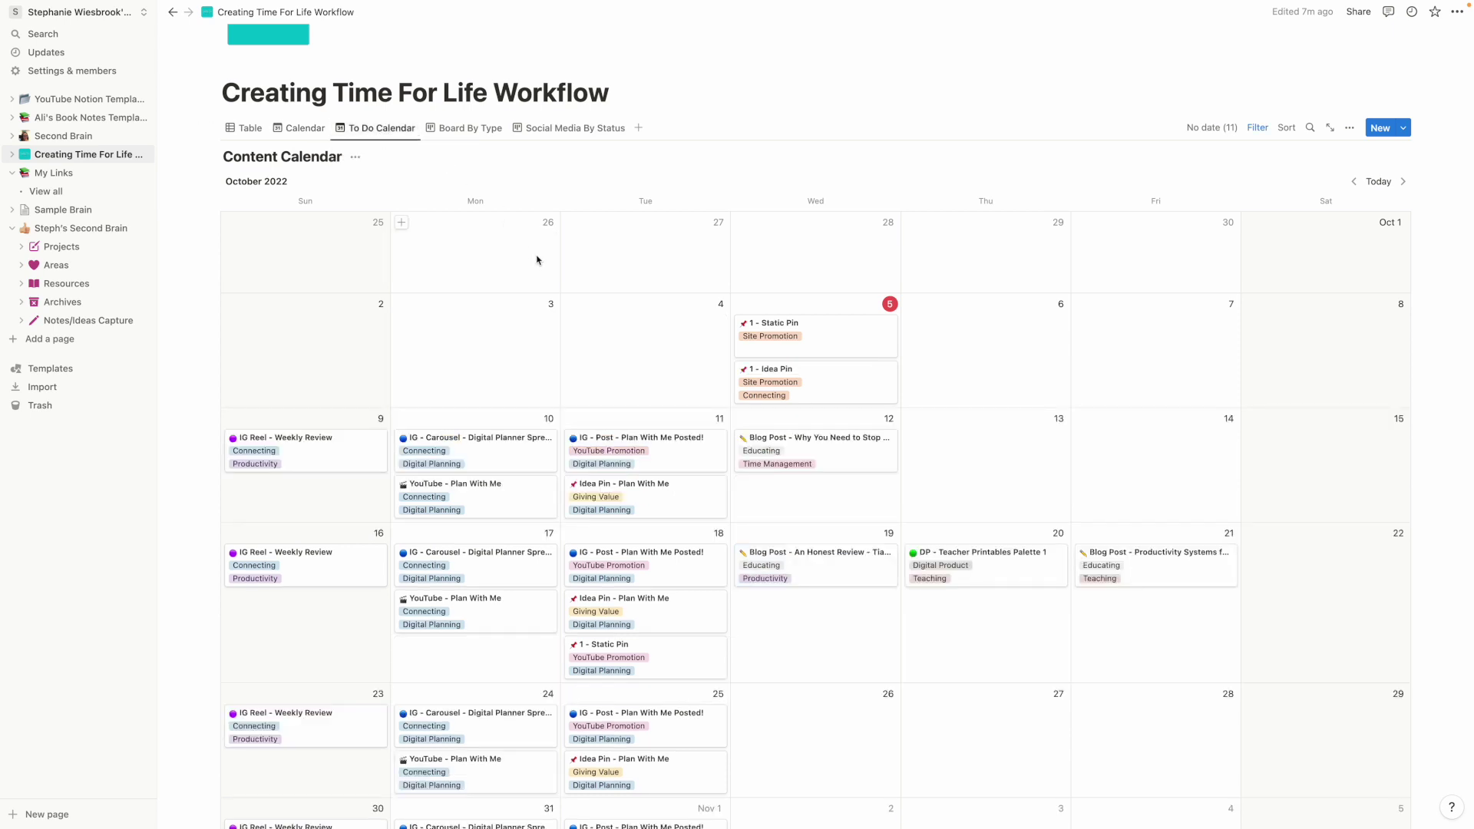
pyautogui.click(299, 128)
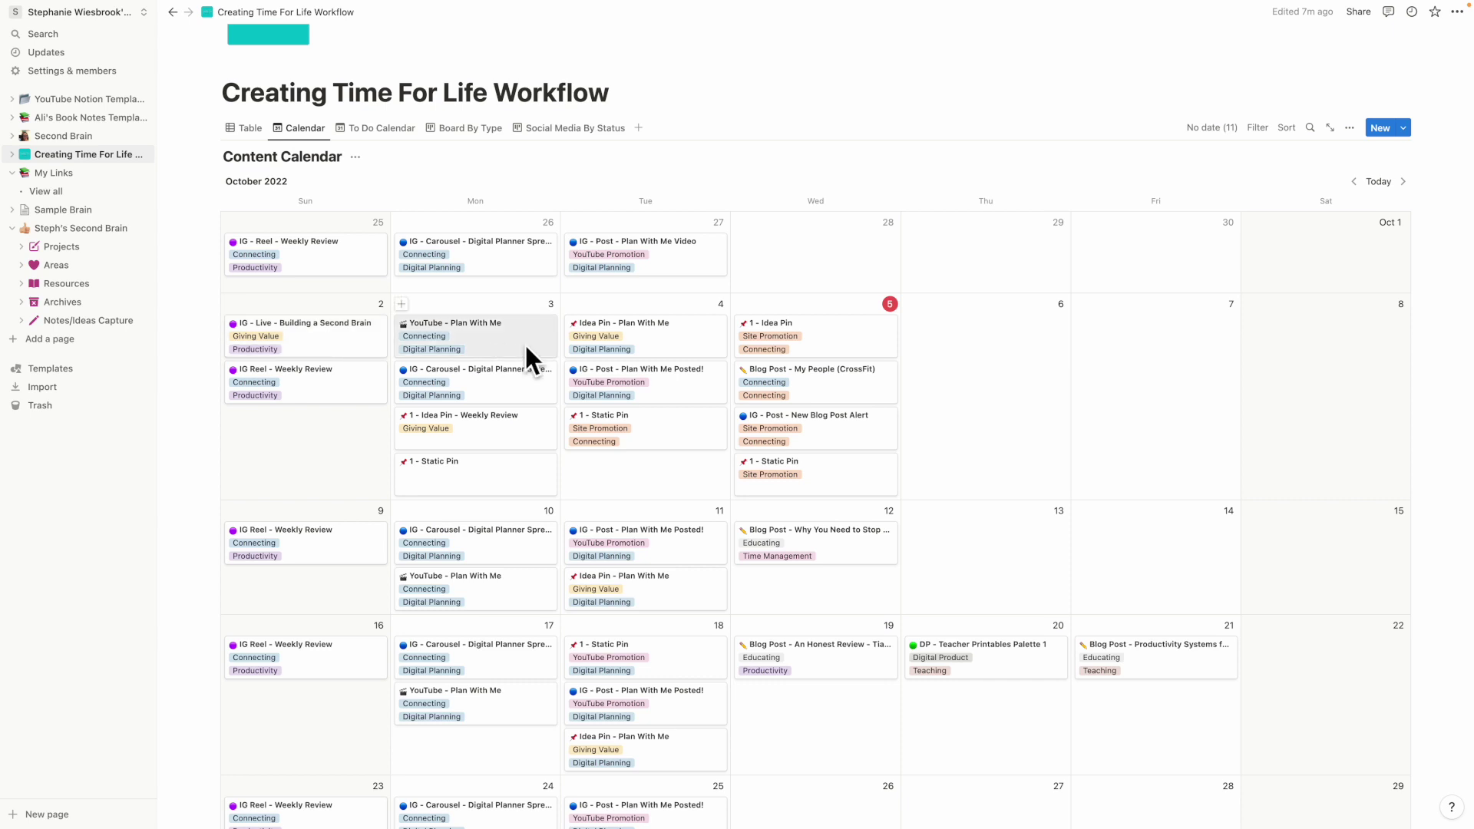
pyautogui.scroll(-1, 645, 446)
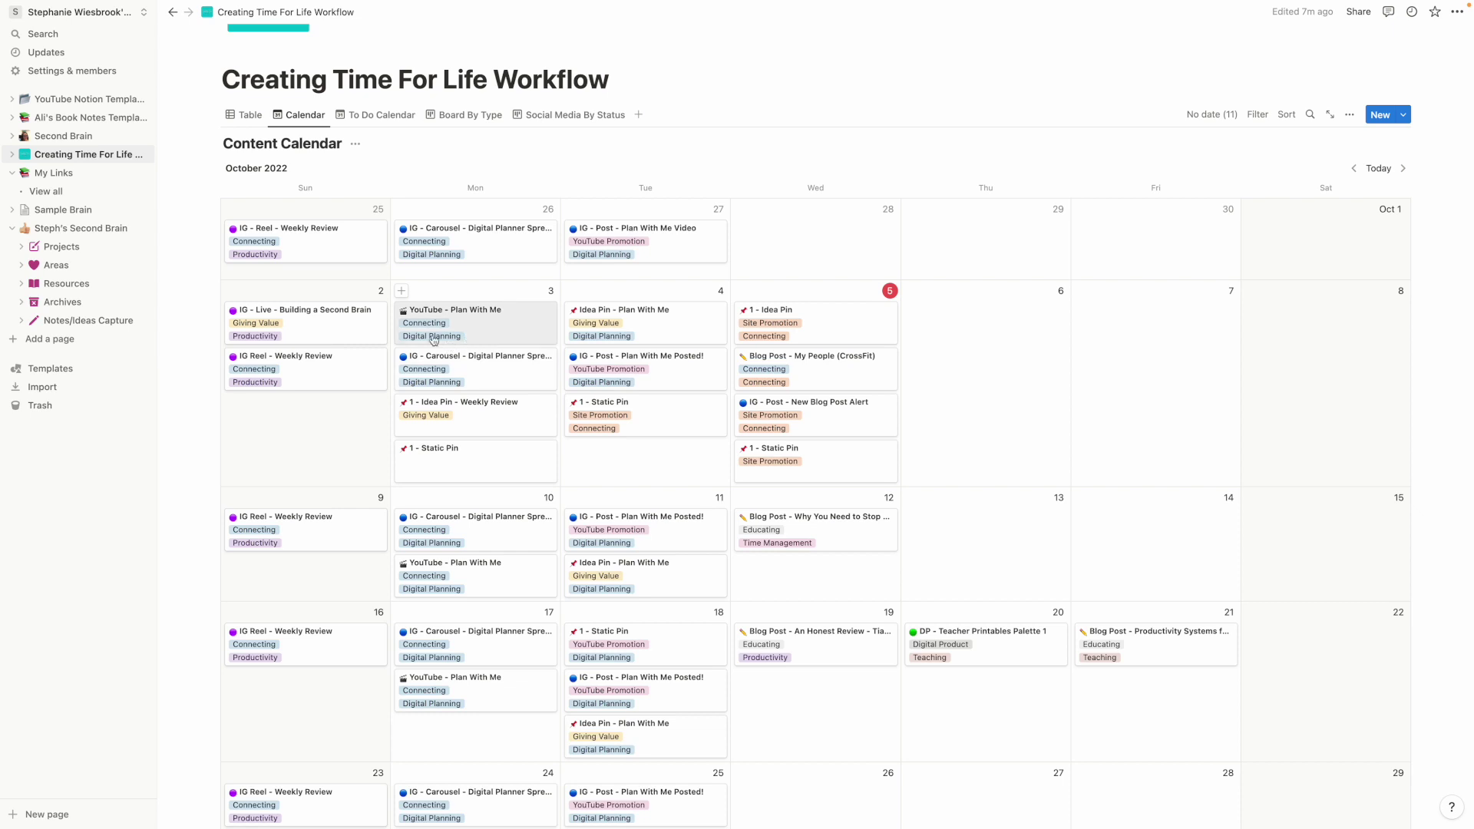
pyautogui.click(388, 117)
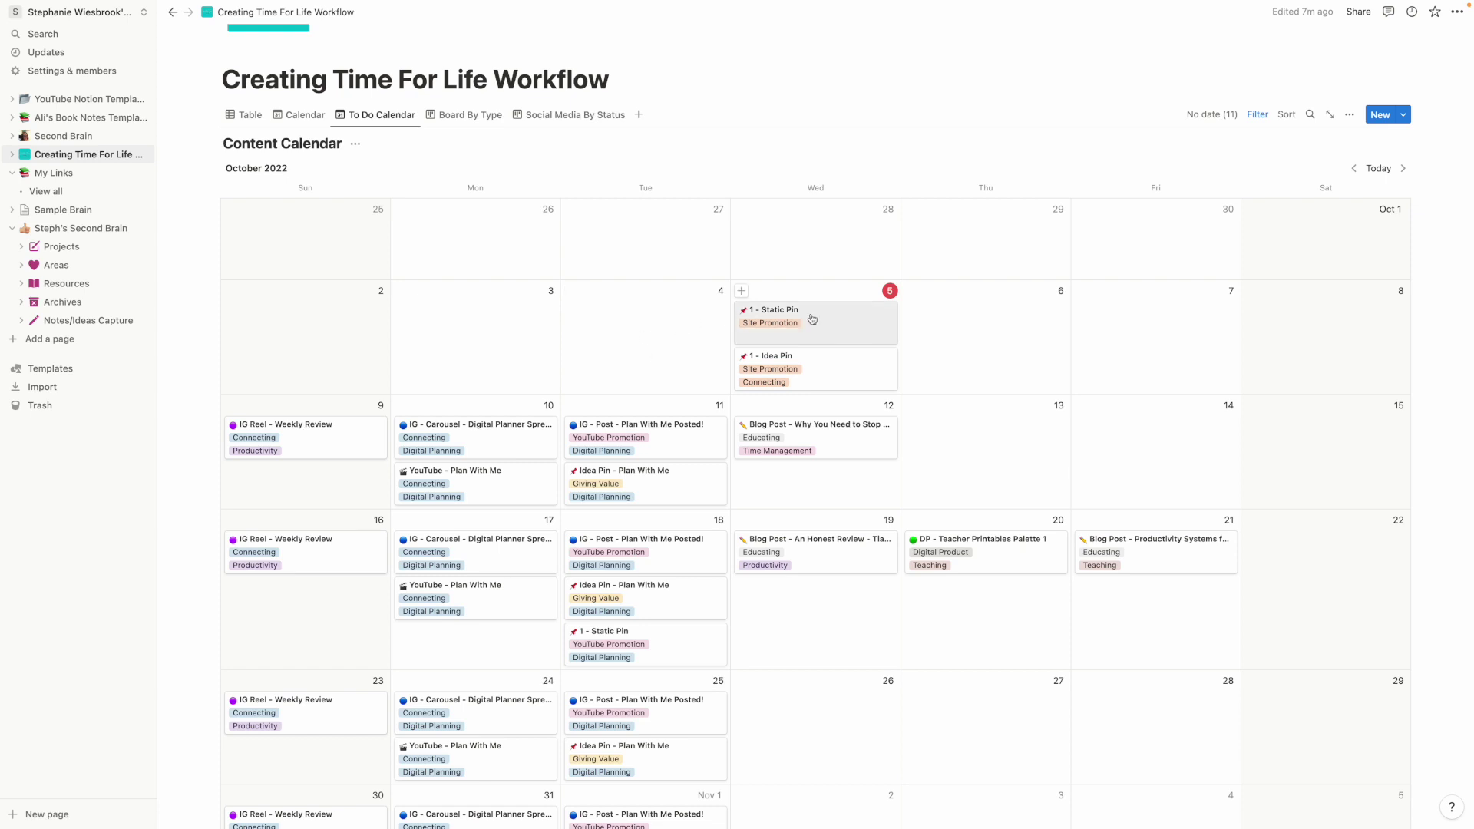
pyautogui.click(300, 115)
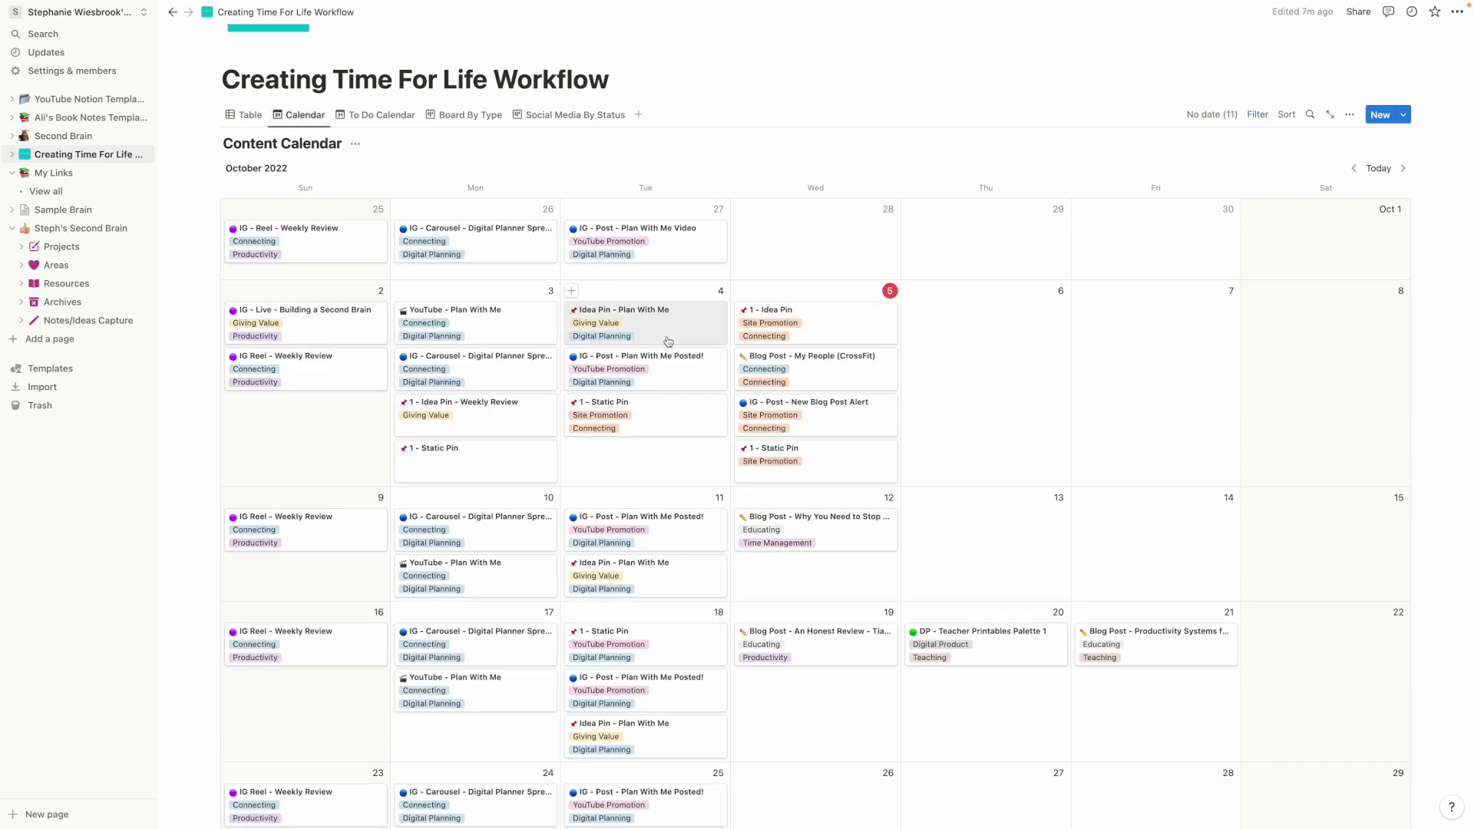
# Set the Oct 4 'Plan With Me' post's status to Not Ready.
pyautogui.click(680, 380)
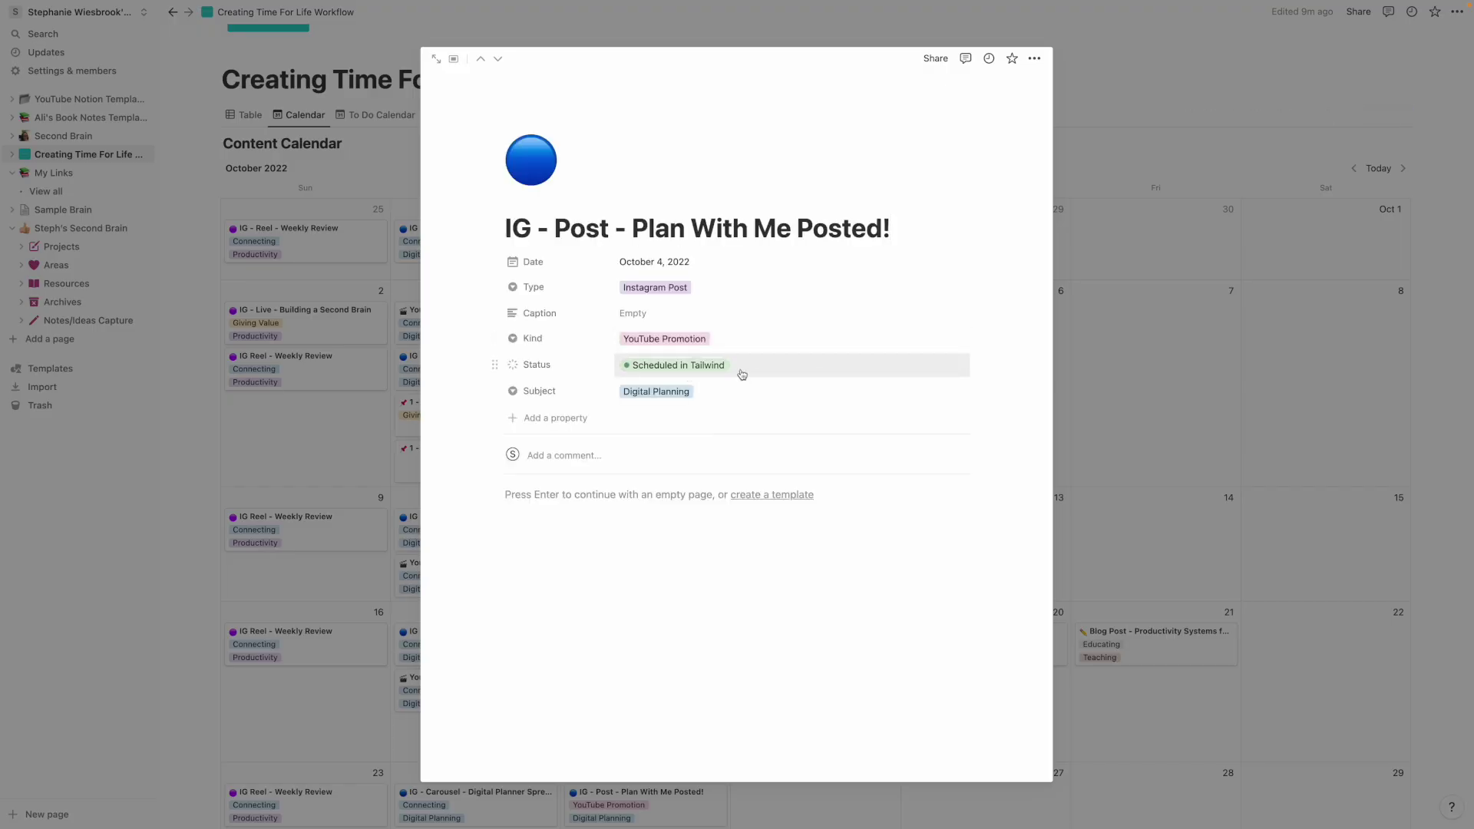
pyautogui.click(769, 368)
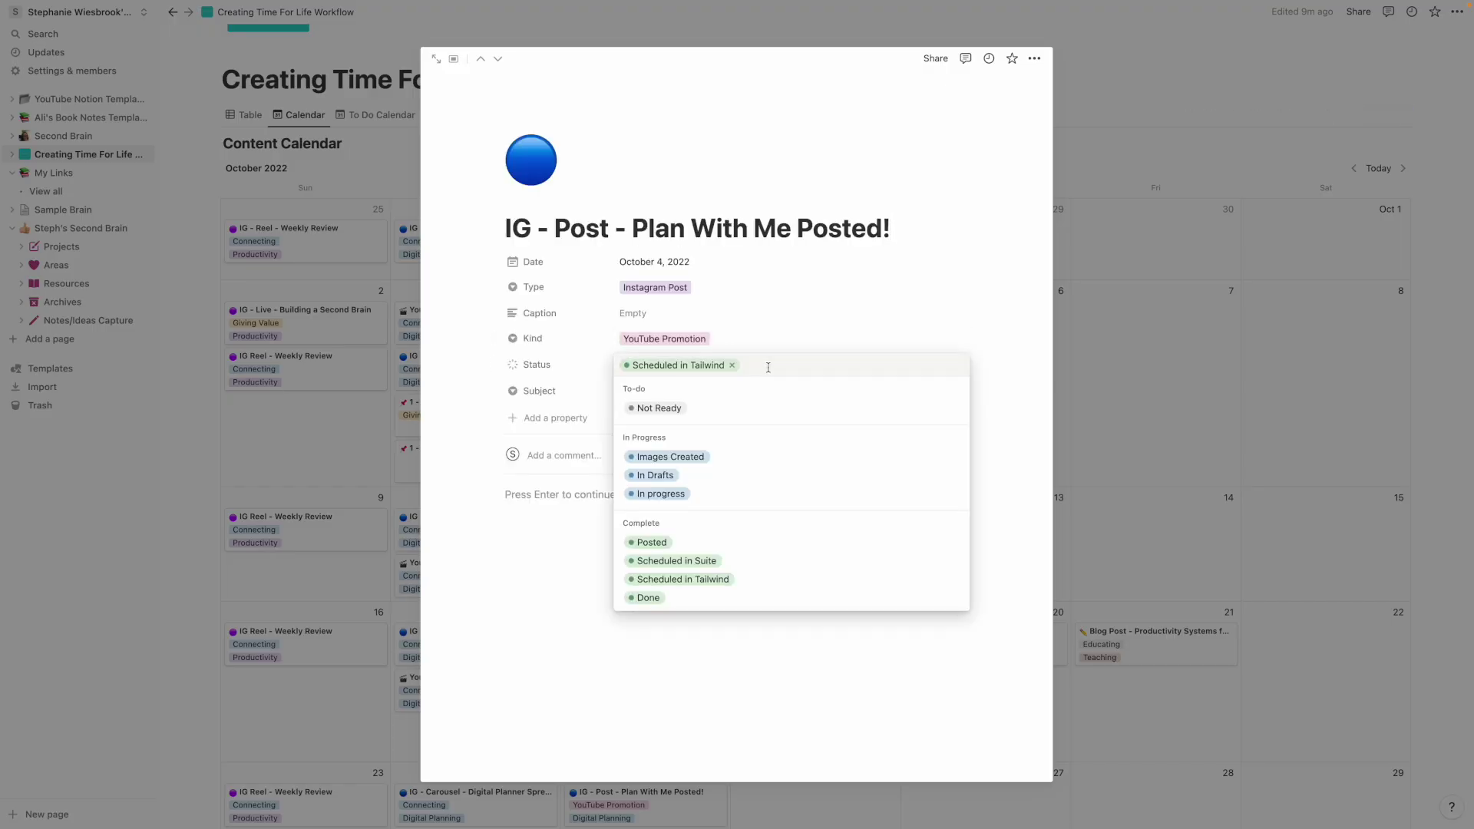
pyautogui.click(712, 413)
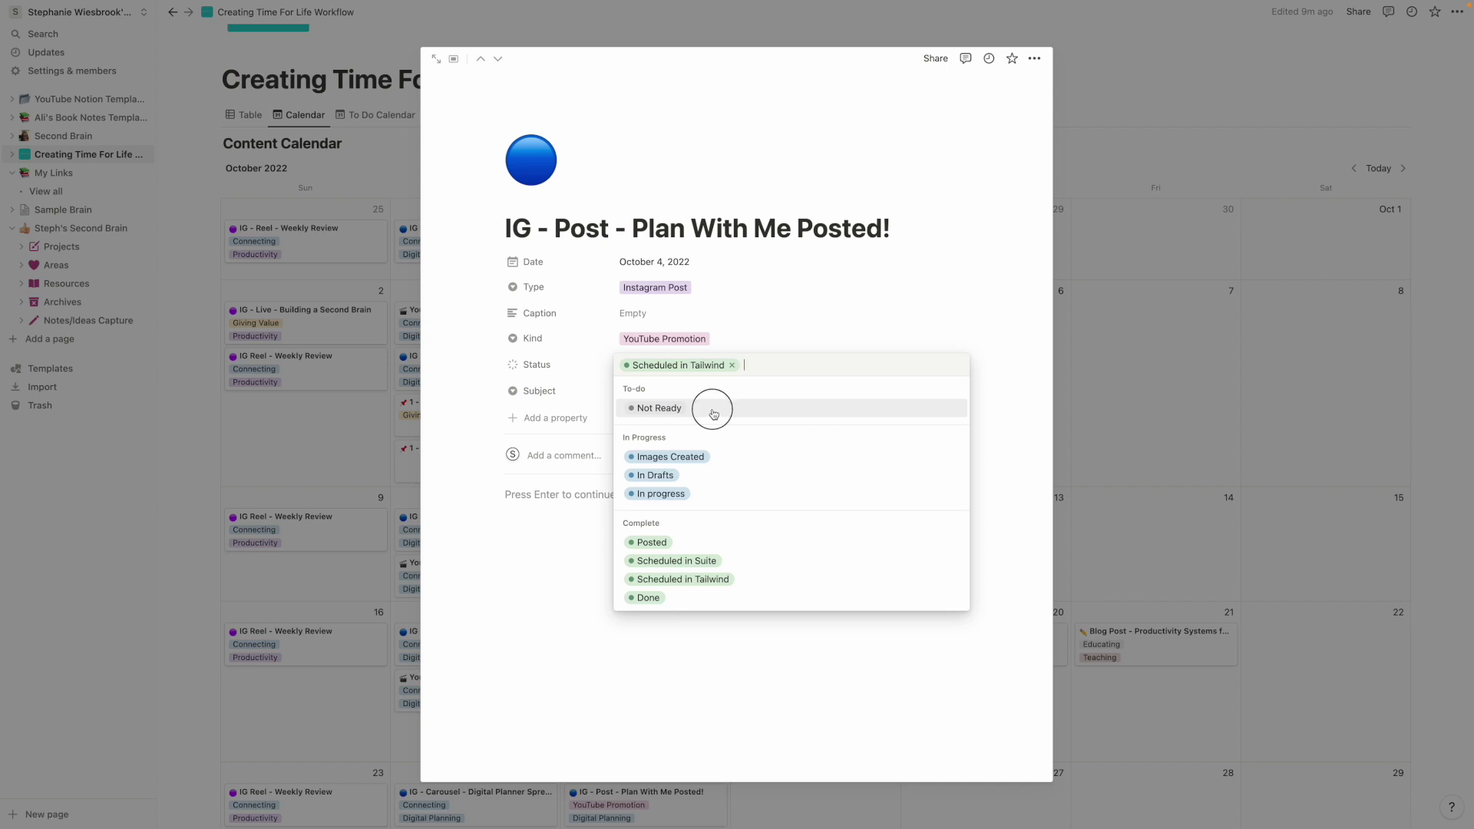
pyautogui.click(1169, 336)
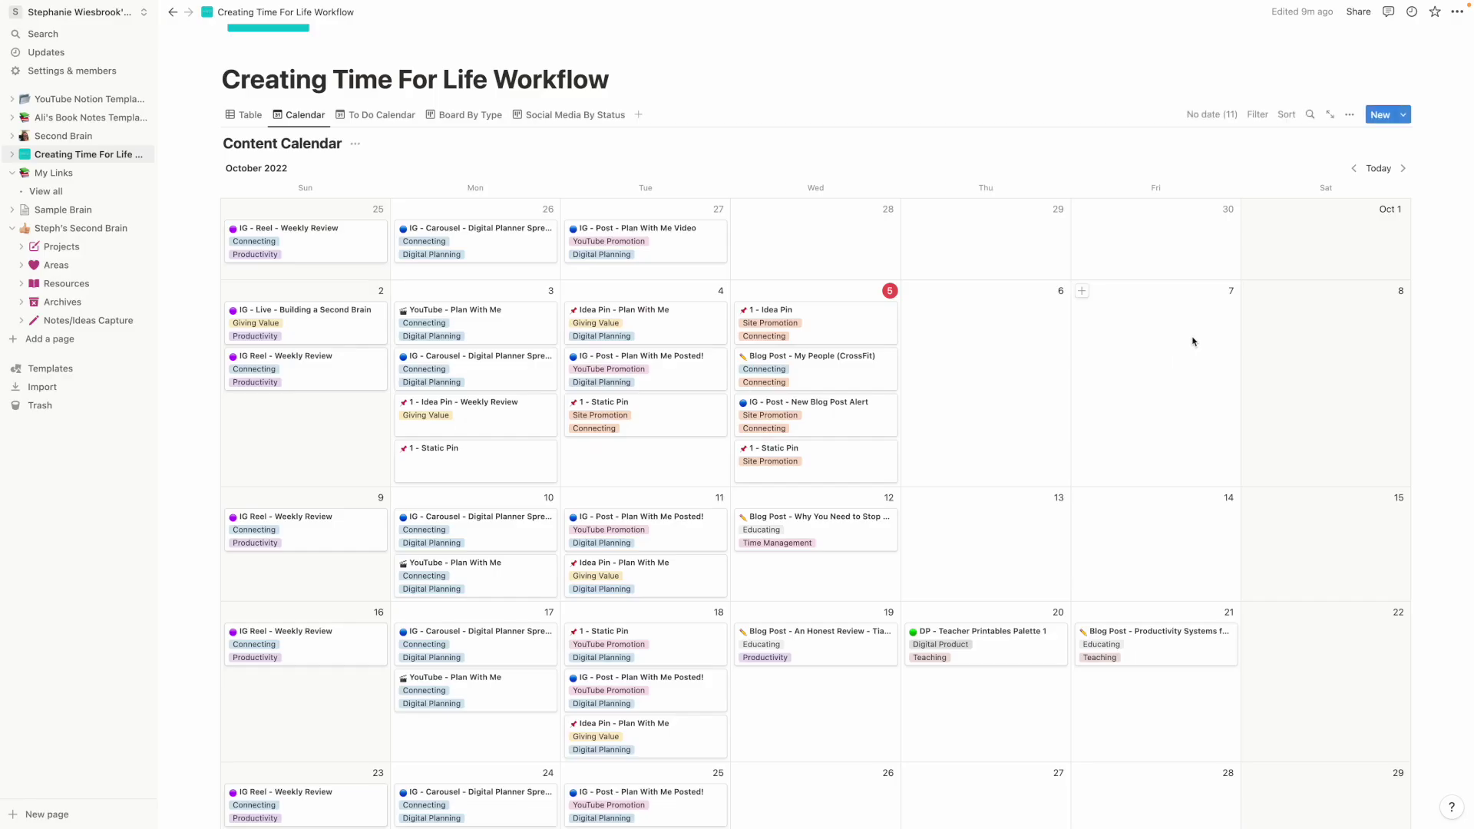
# In the To Do Calendar, change the Oct 4 'Plan With Me' post's status to Scheduled in Tailwind.
pyautogui.click(387, 117)
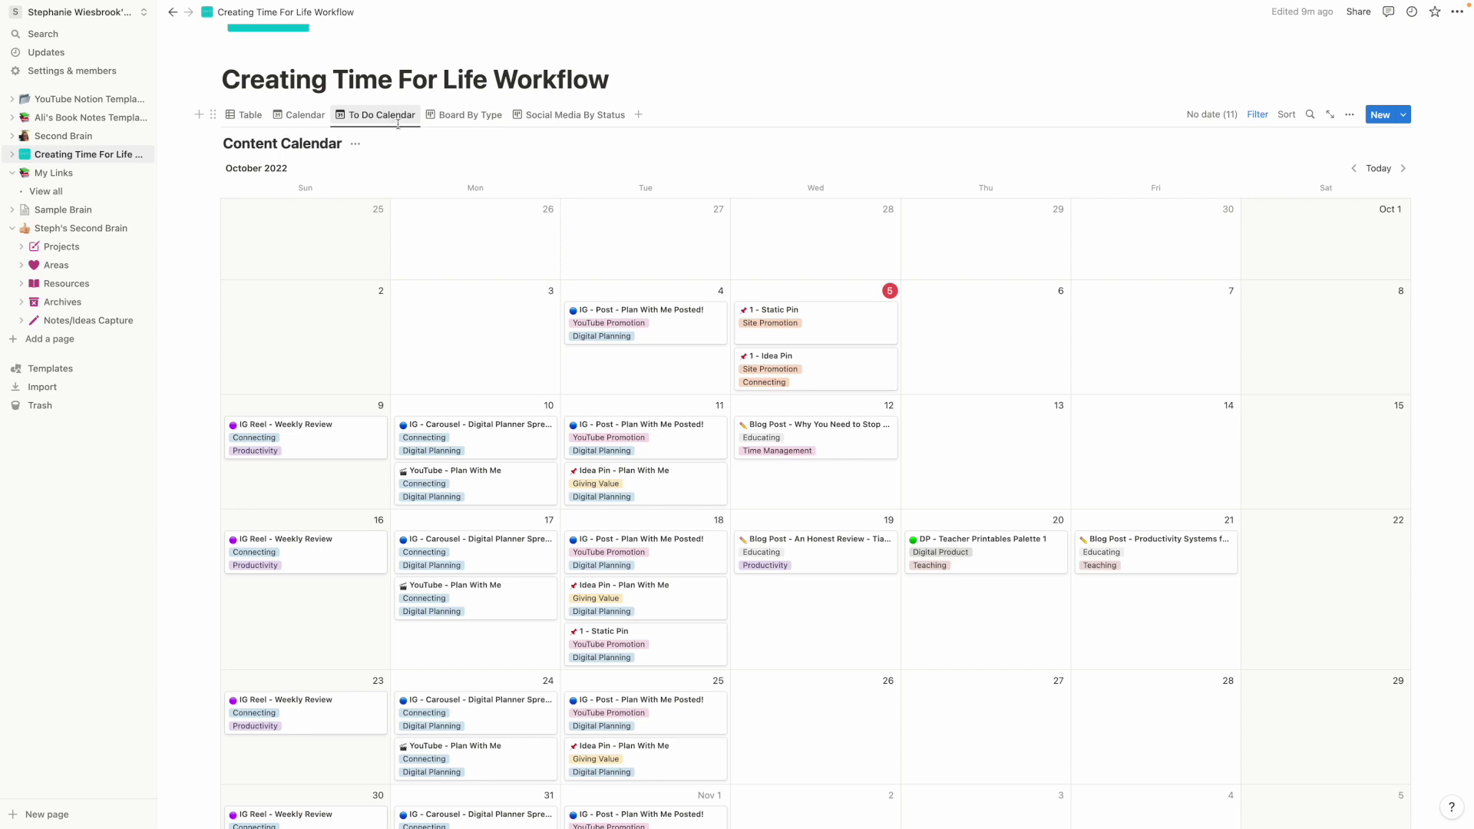
pyautogui.click(697, 336)
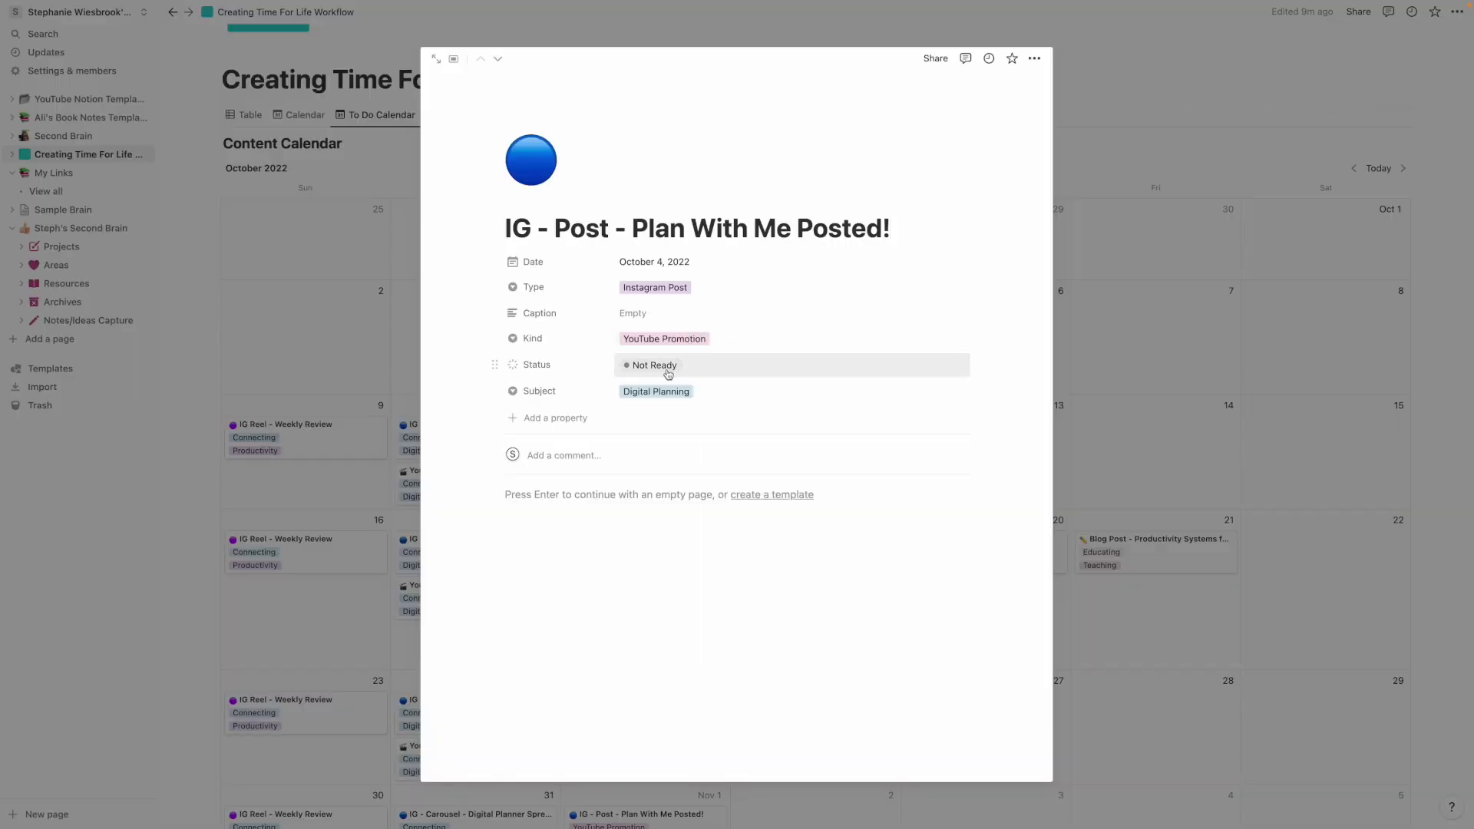
pyautogui.click(668, 371)
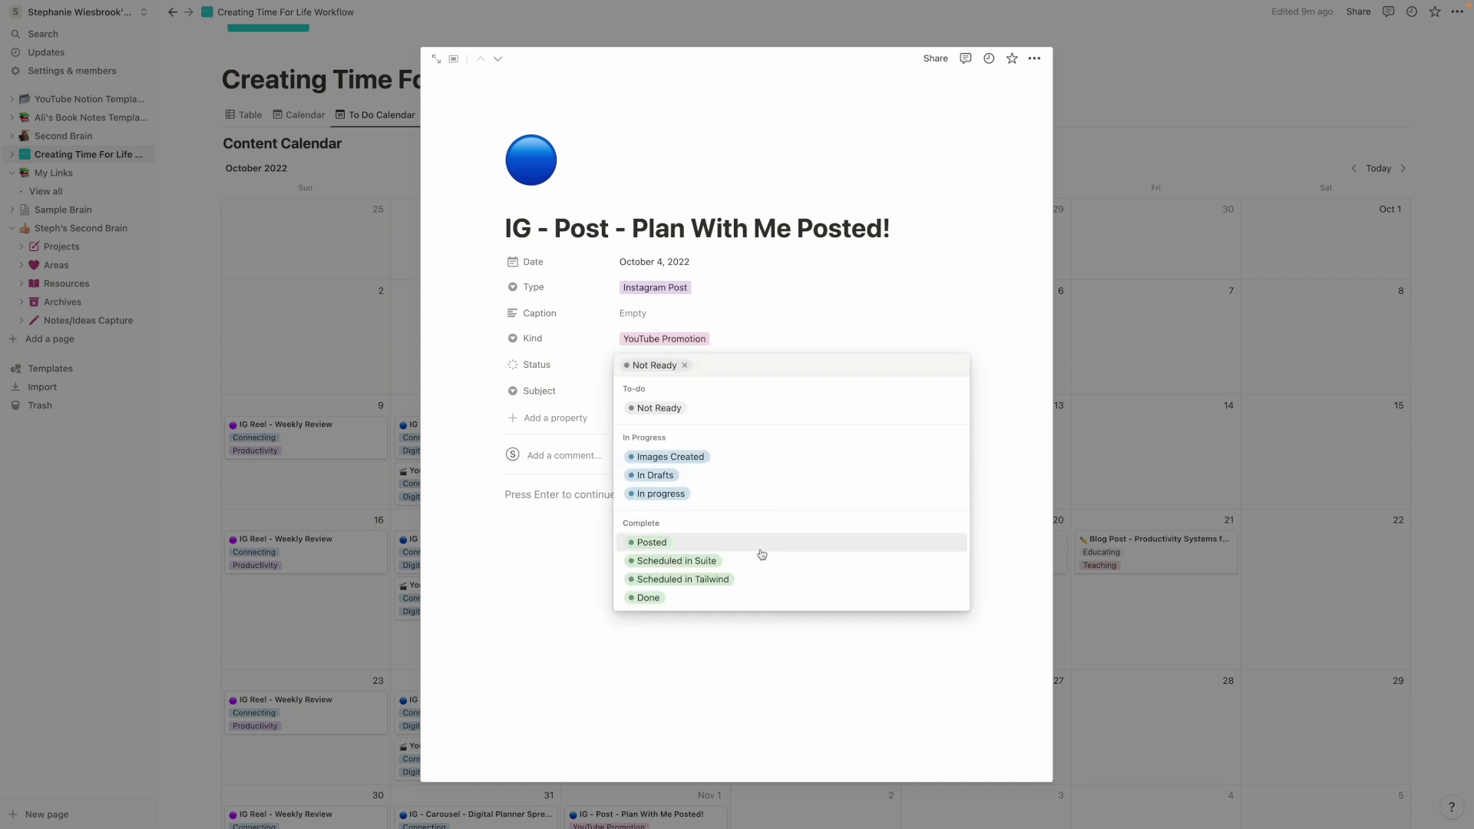
pyautogui.click(742, 577)
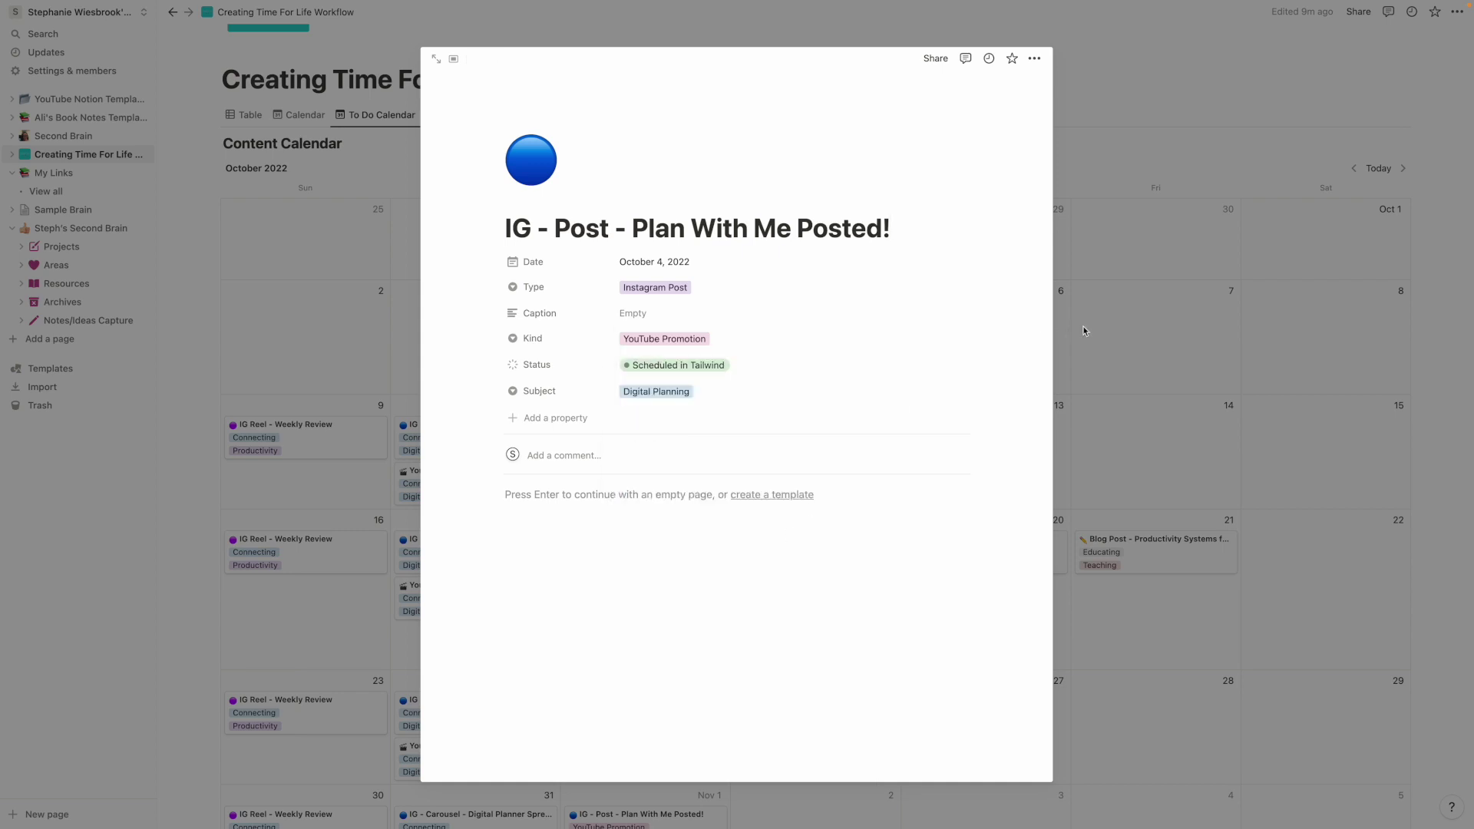
pyautogui.click(1106, 333)
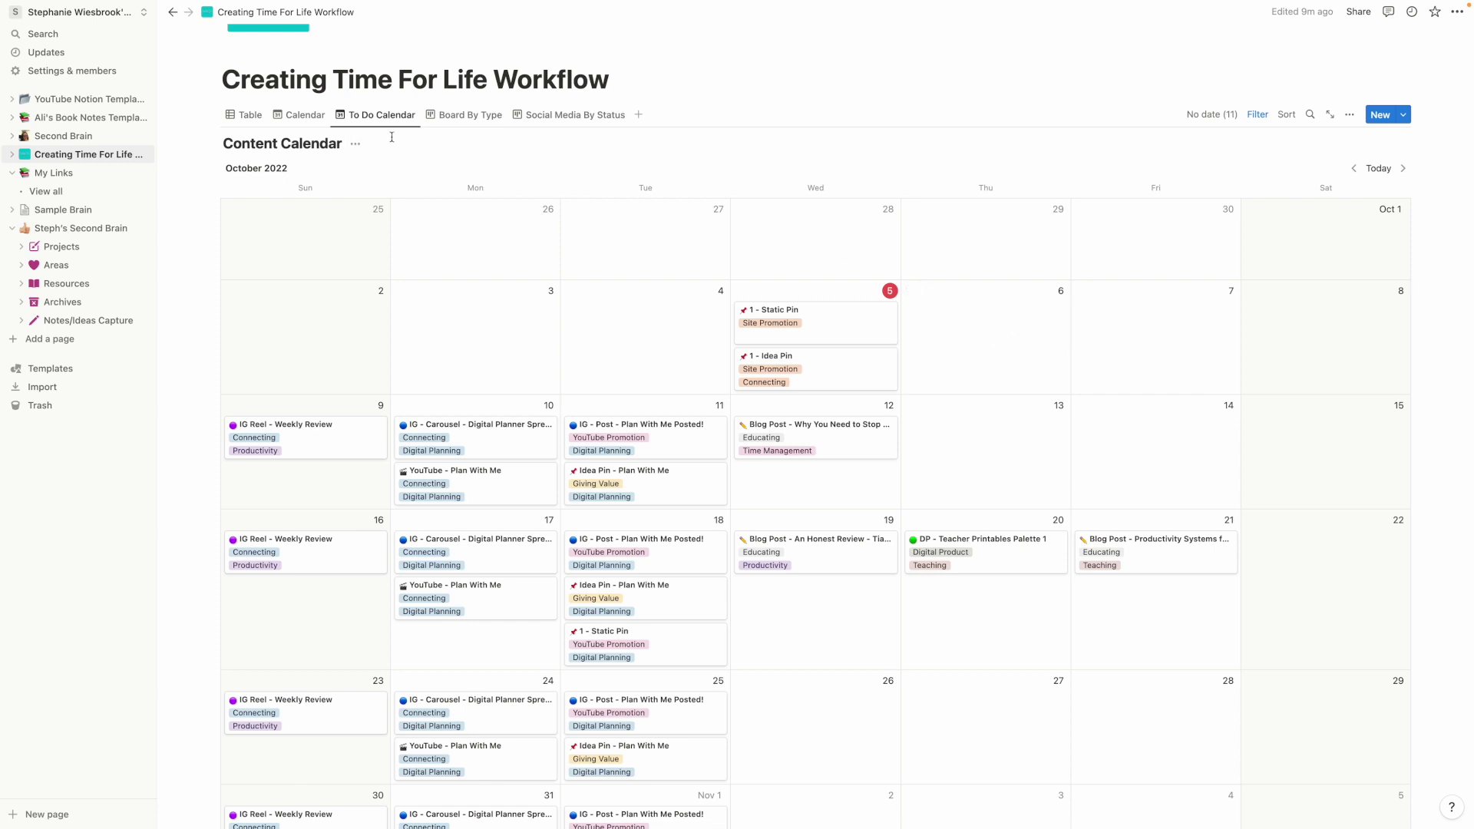
pyautogui.click(569, 116)
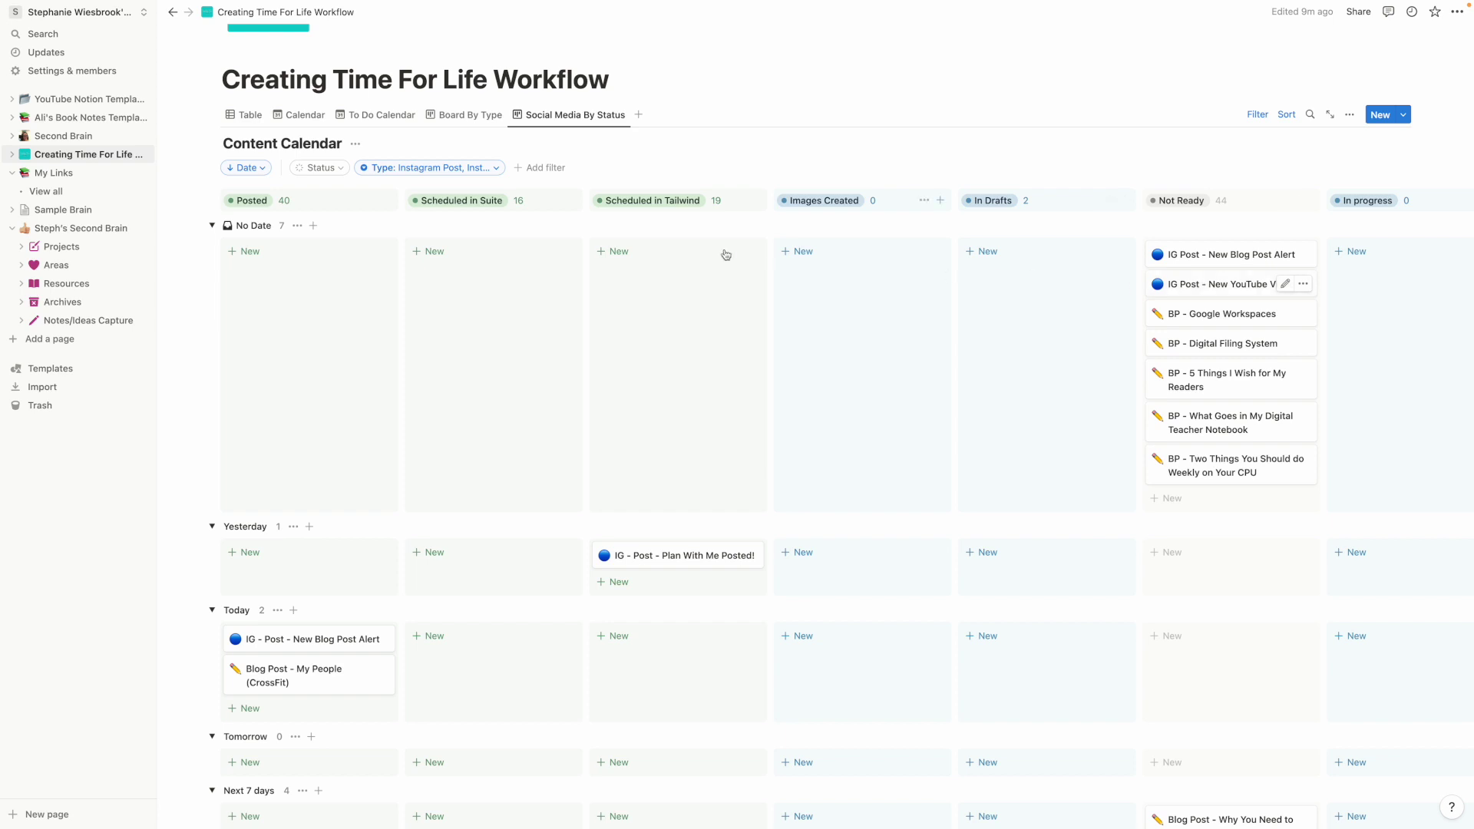
# Remove the Social Media By Status view, leaving Table, Calendar, To Do Calendar and Board By Type.
pyautogui.click(580, 116)
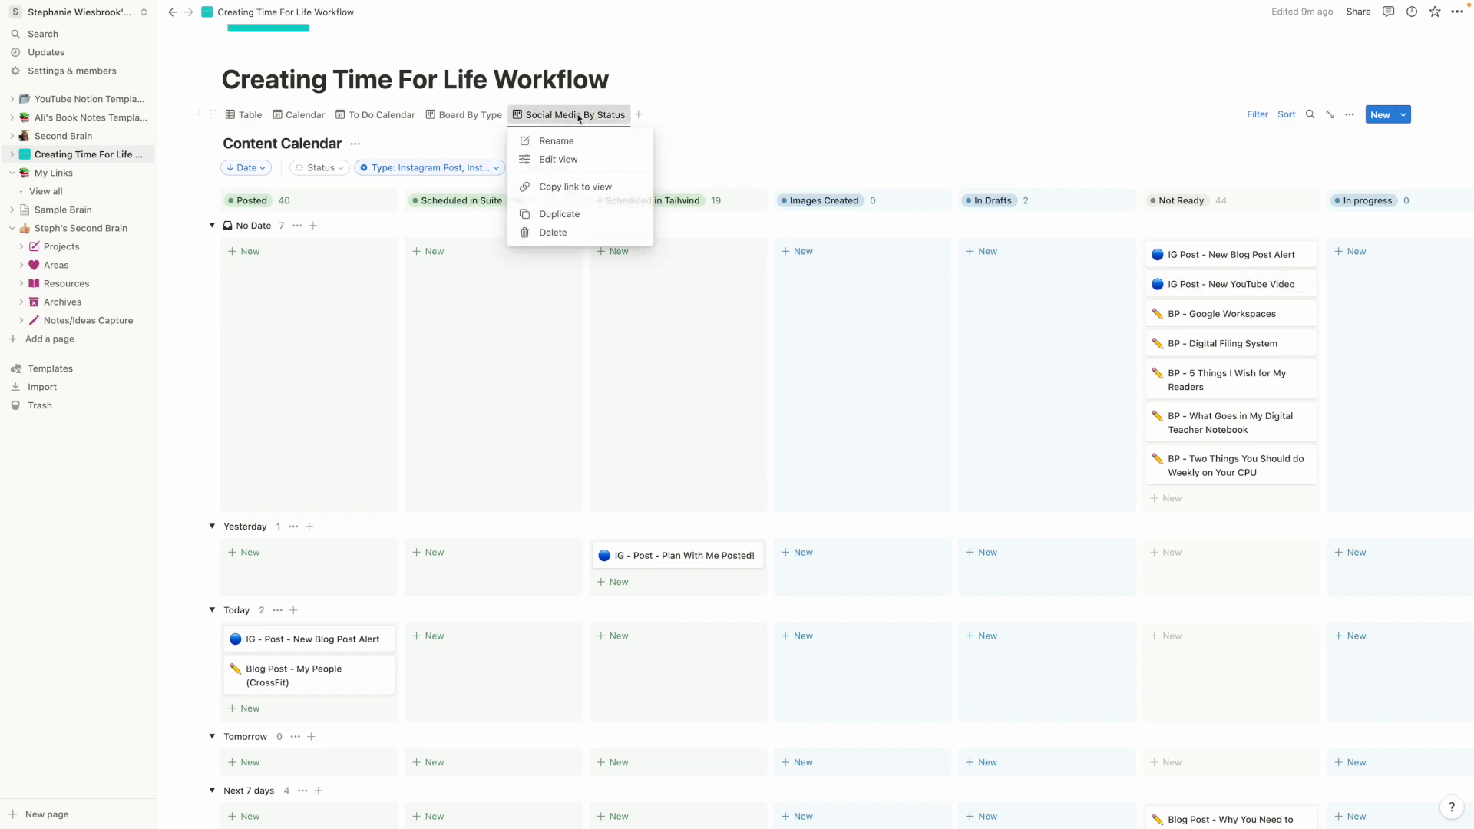
pyautogui.click(593, 229)
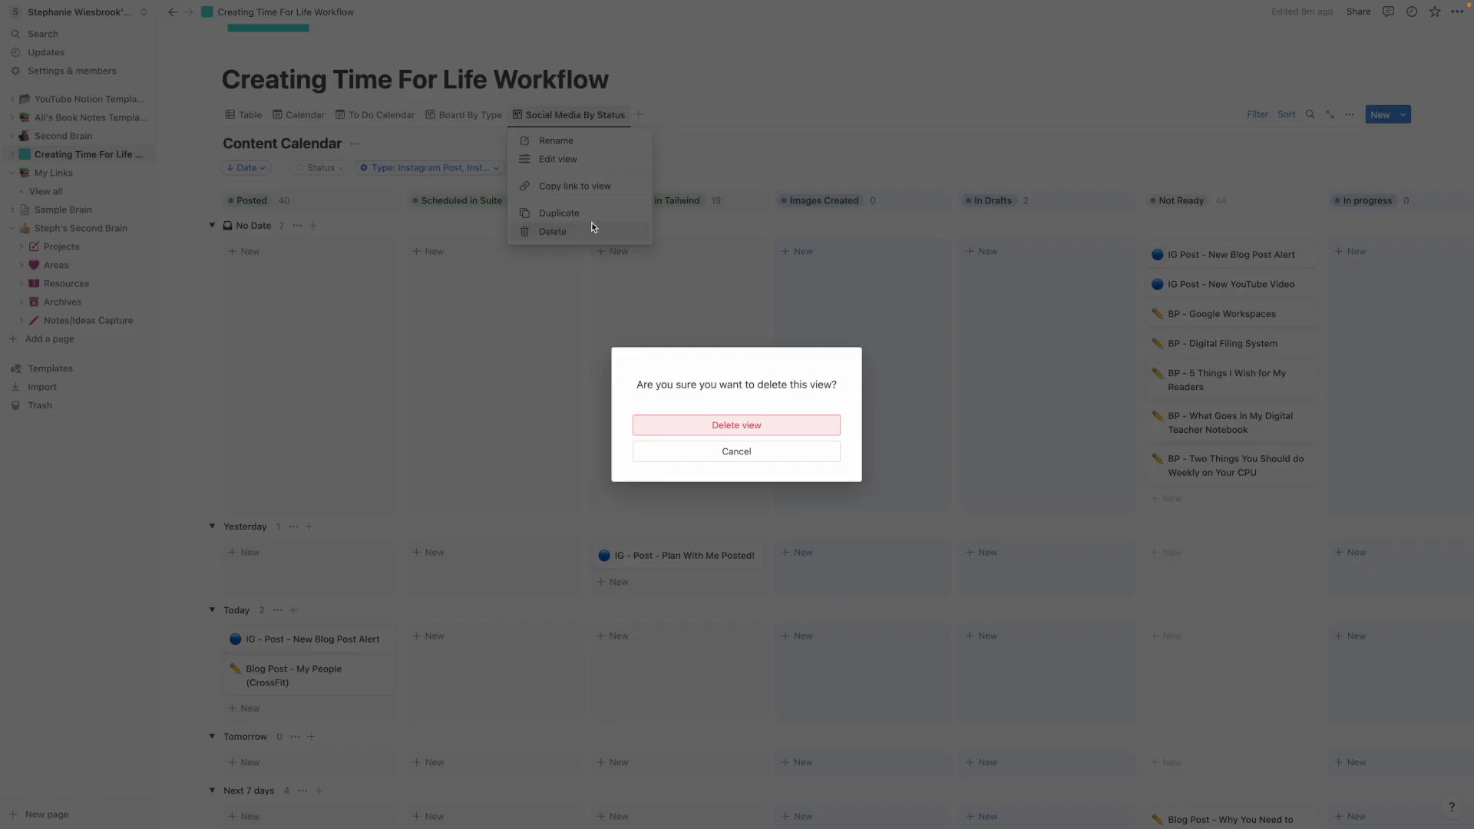
pyautogui.click(760, 426)
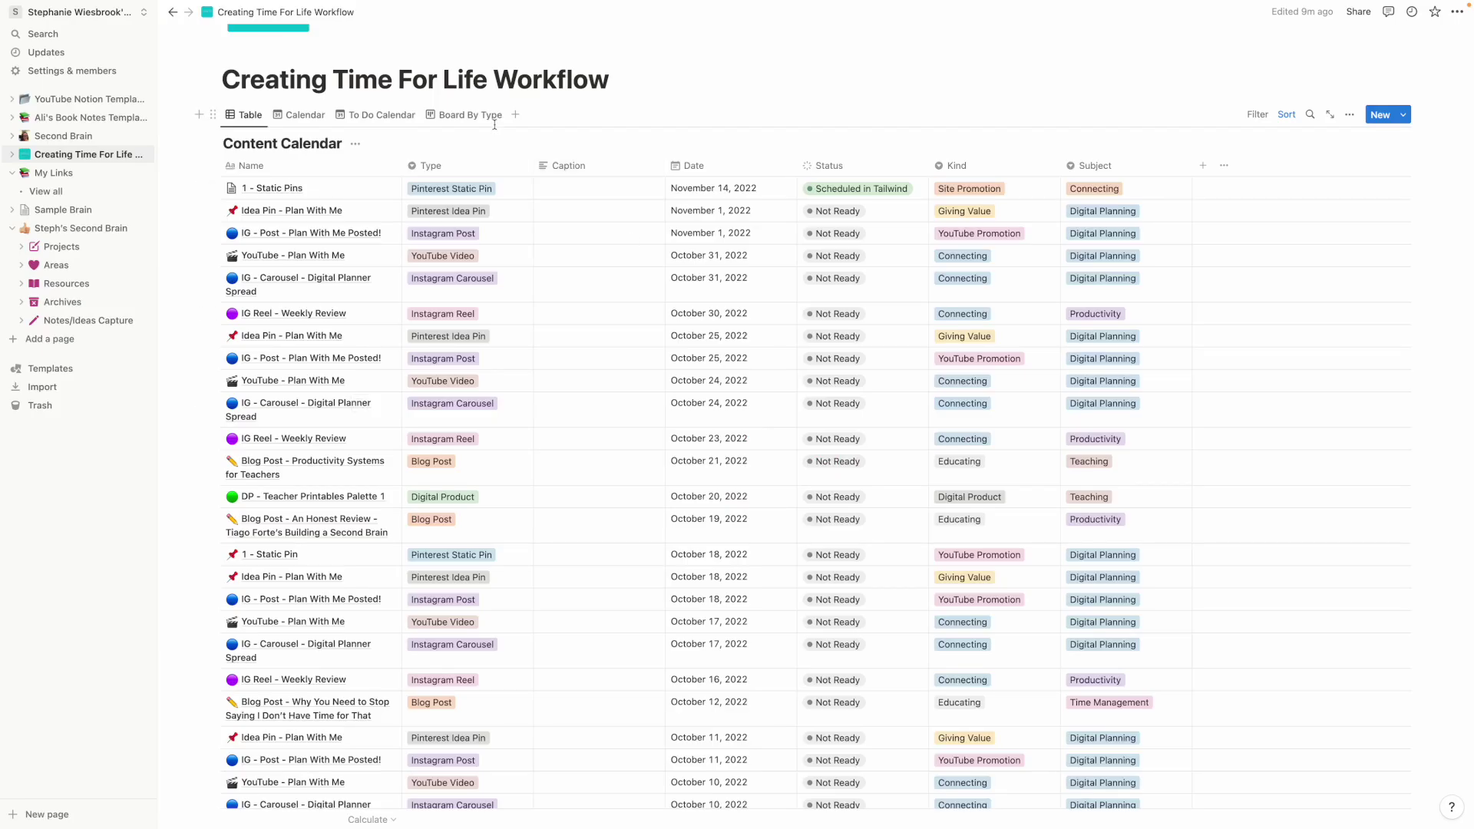
# Show the Board By Type view with Blog Post, Digital Product and Freebie columns, filter row hidden.
pyautogui.click(472, 117)
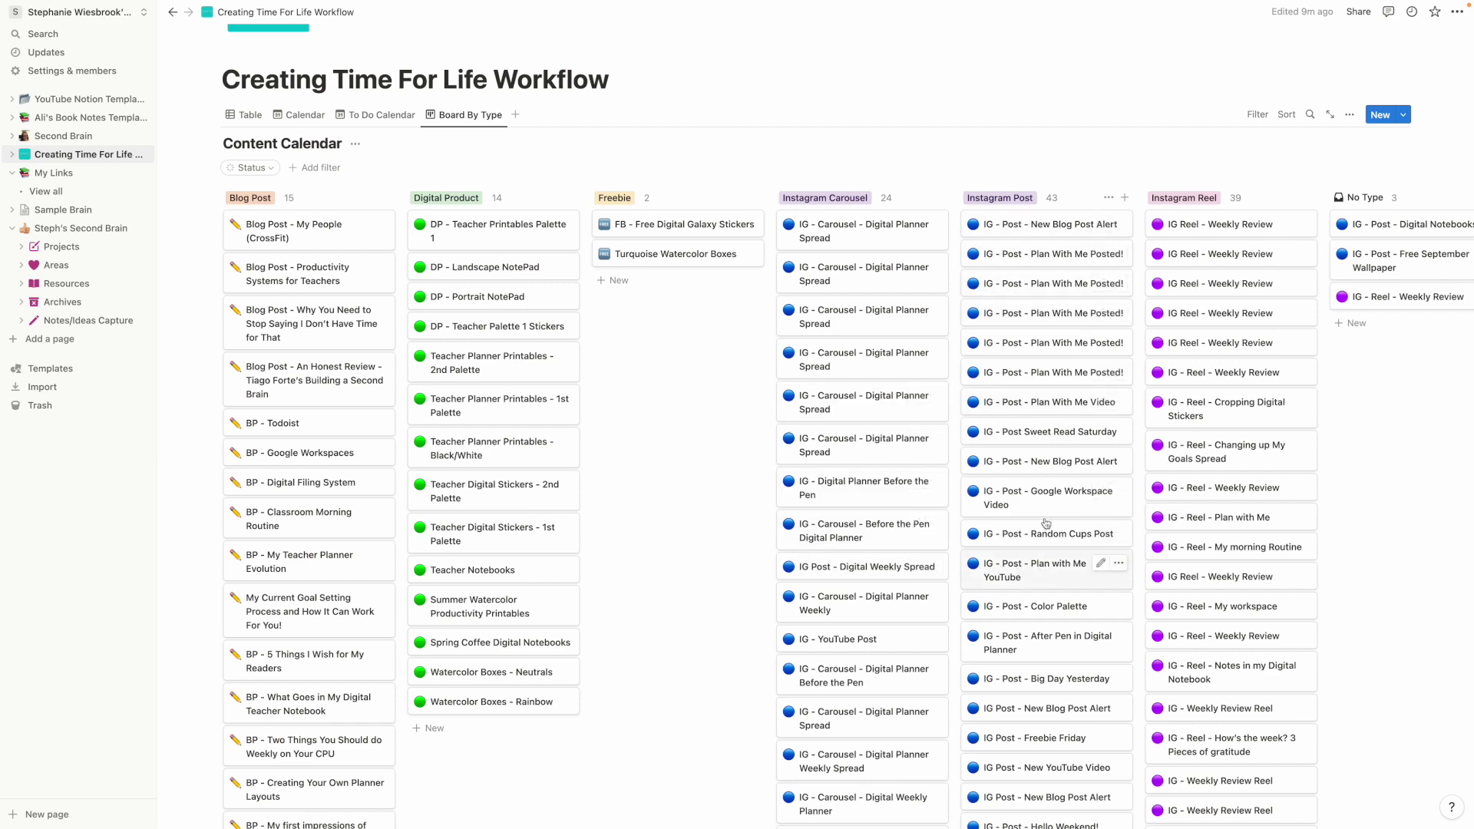
pyautogui.scroll(-8, 678, 355)
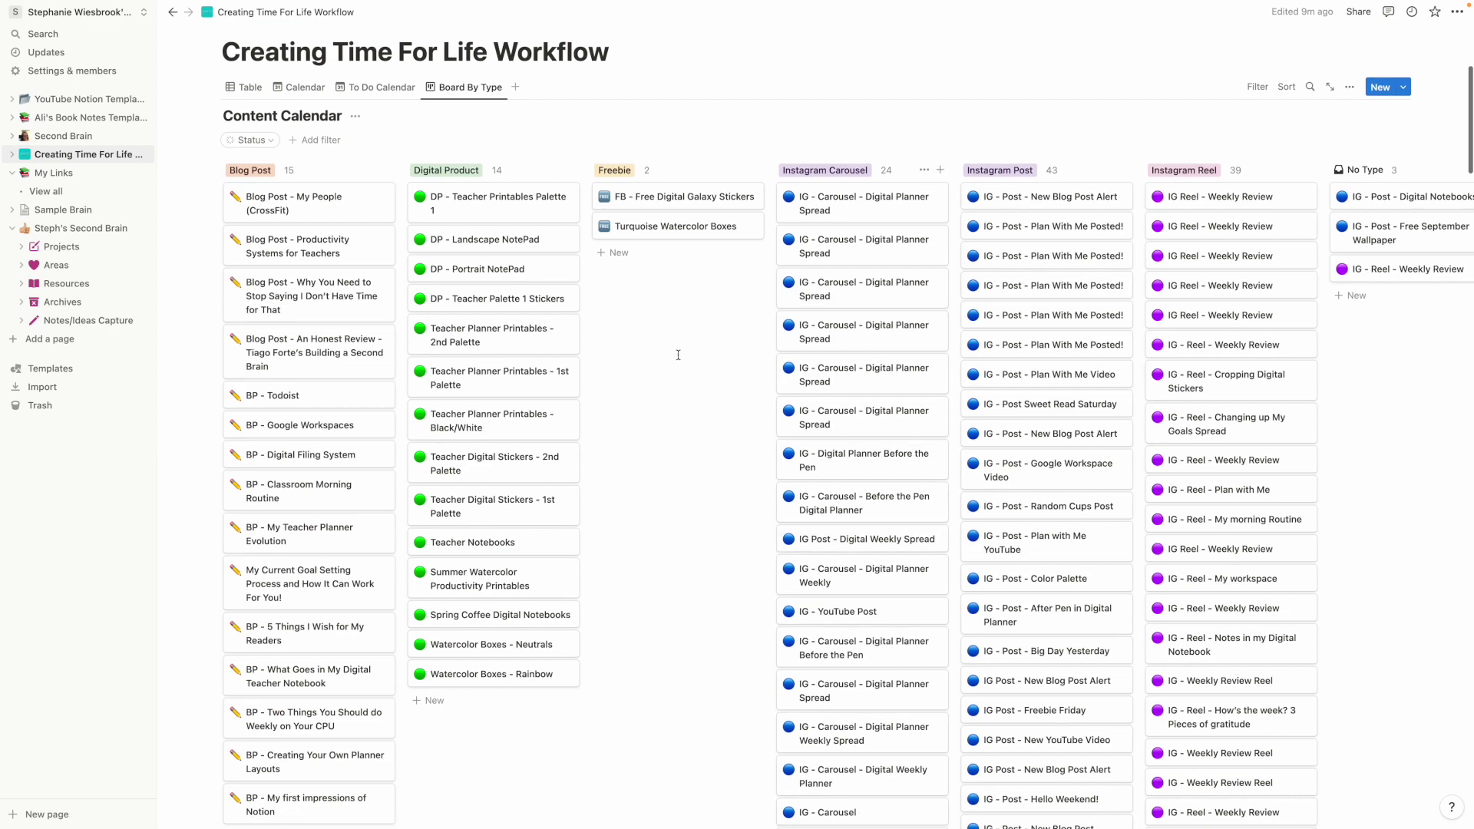
pyautogui.scroll(8, 678, 355)
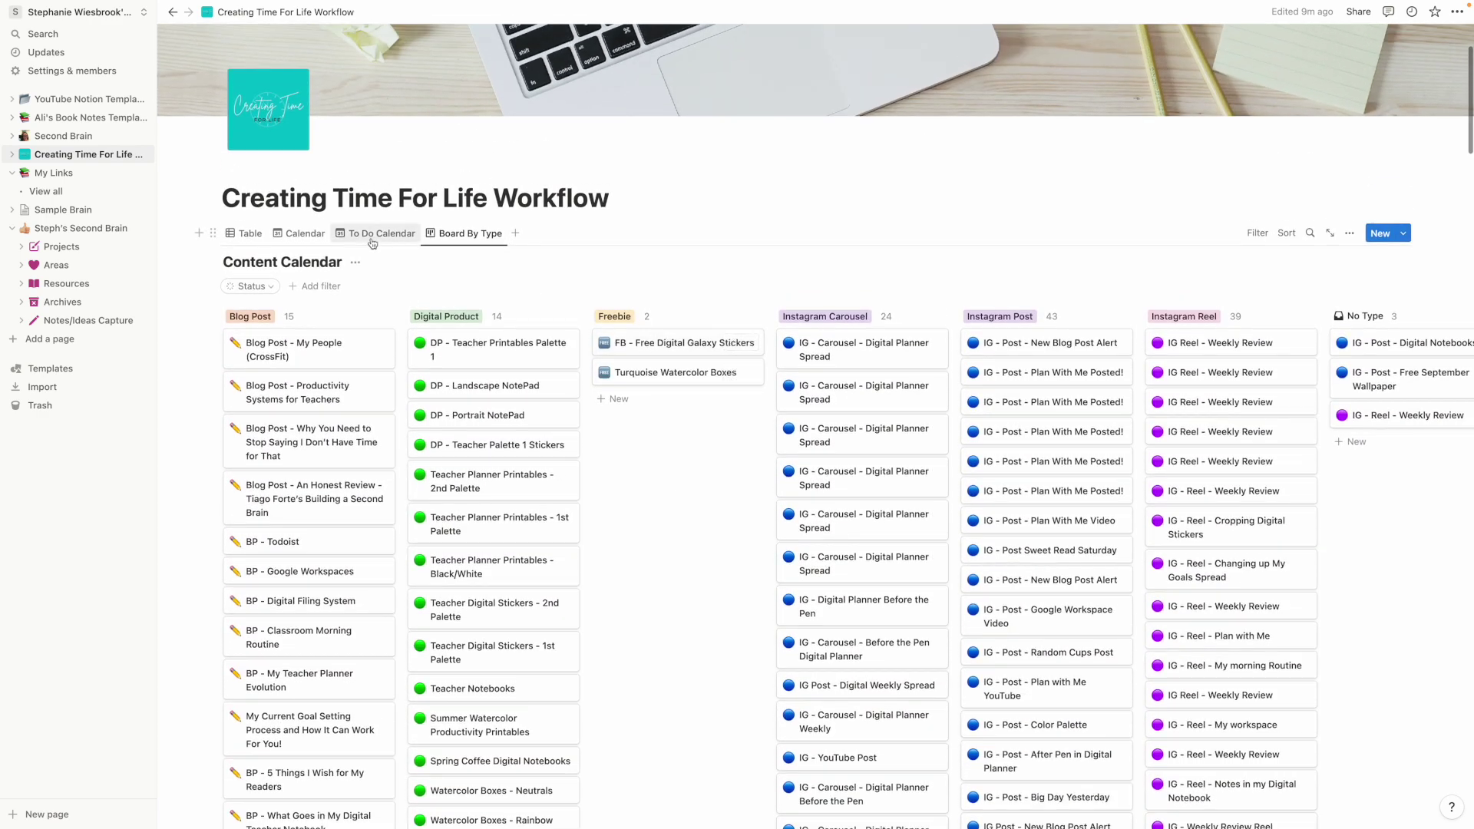
pyautogui.click(1258, 234)
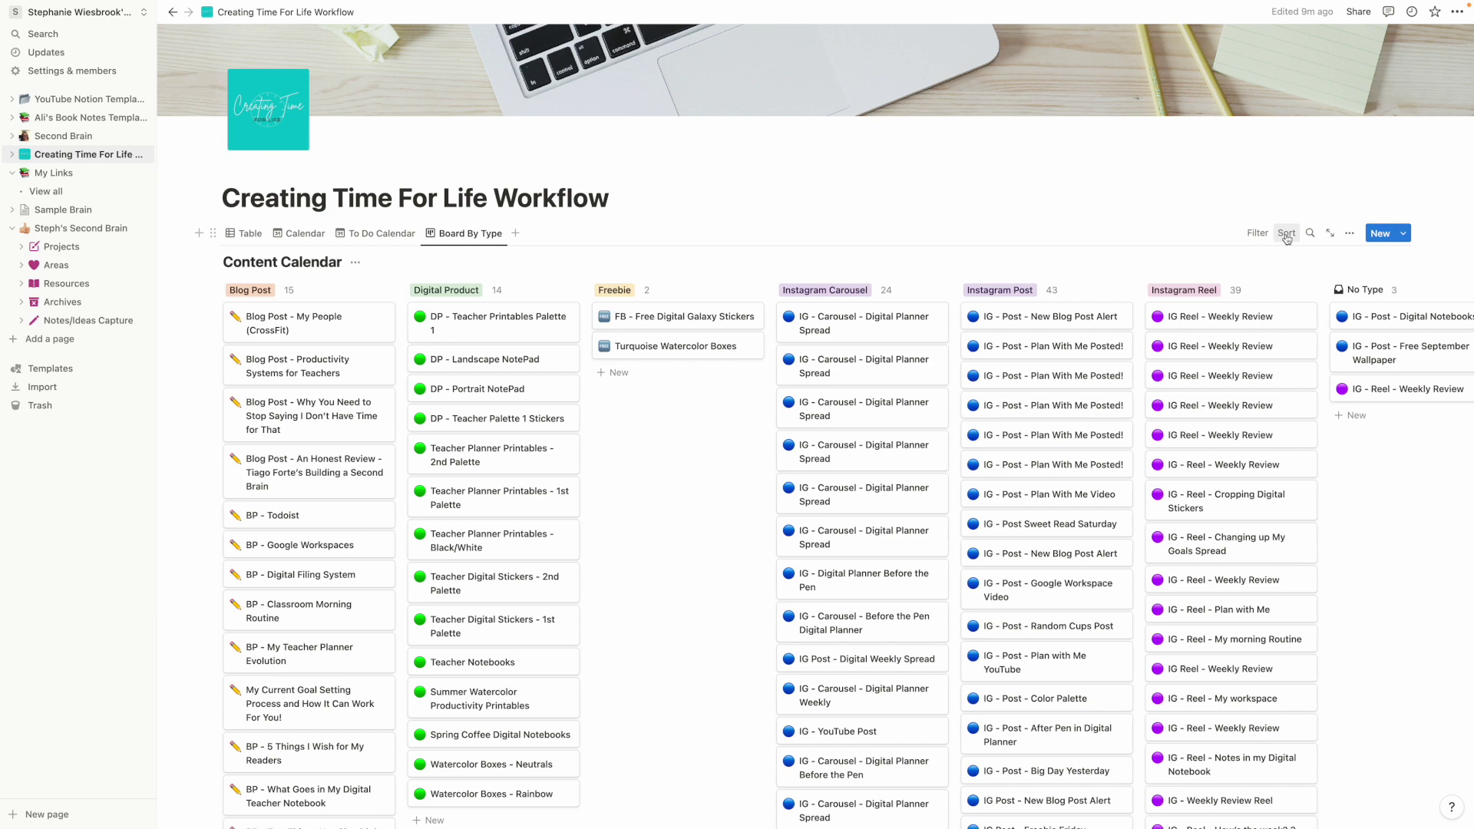
pyautogui.click(1288, 235)
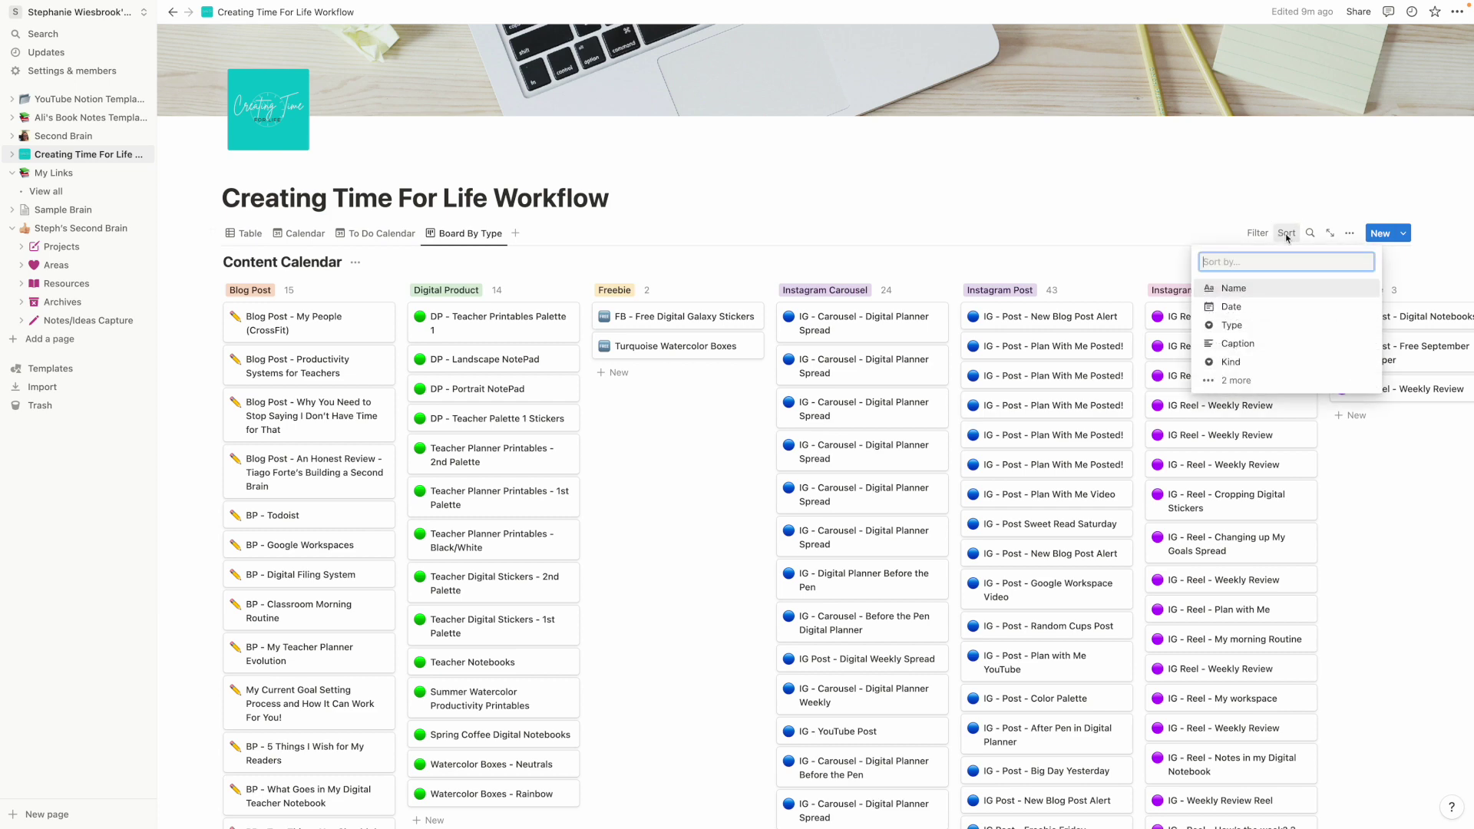
# Sort the Board By Type cards by Date in descending order.
pyautogui.click(1295, 310)
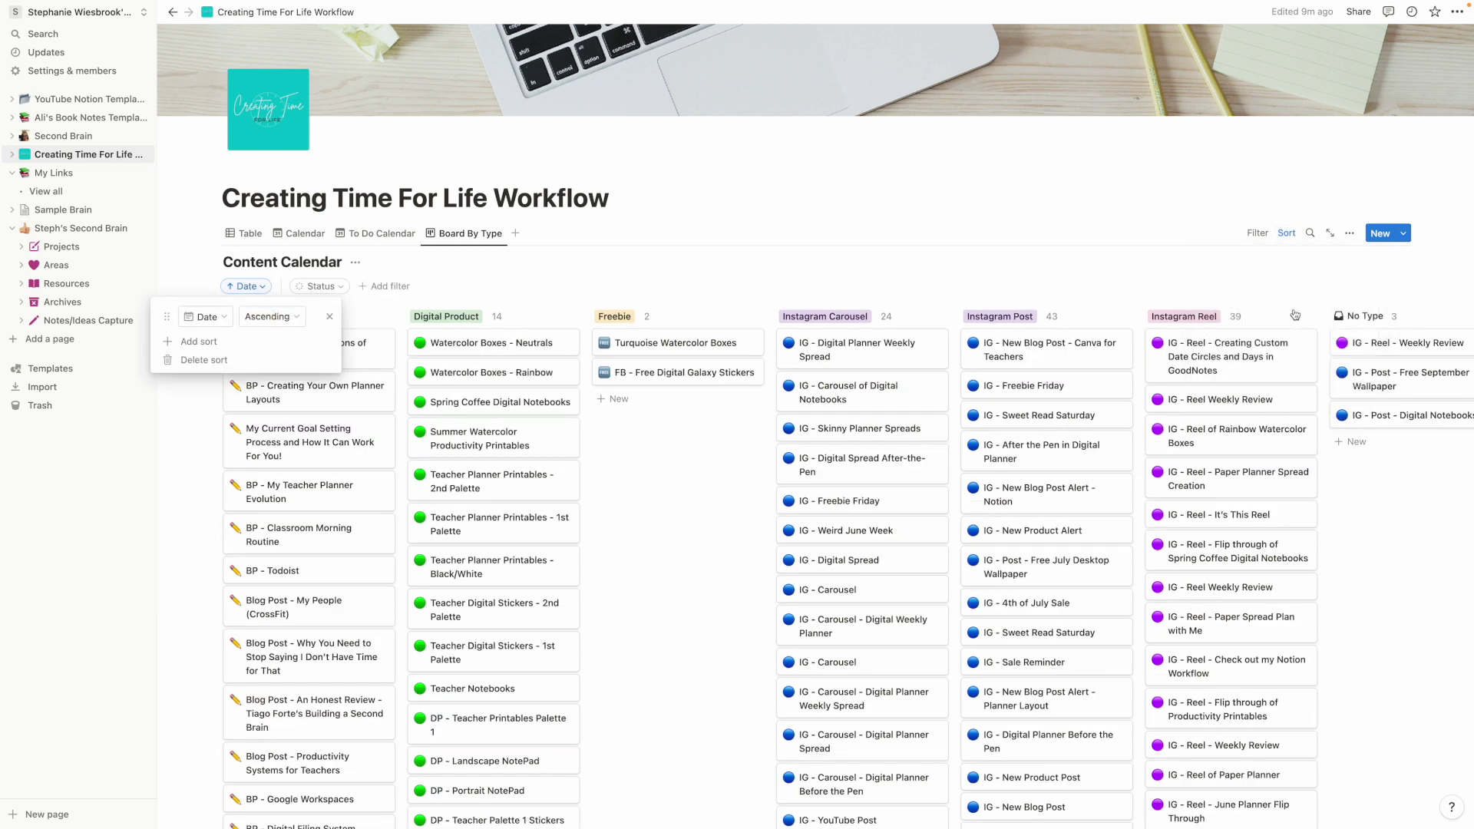
pyautogui.click(181, 346)
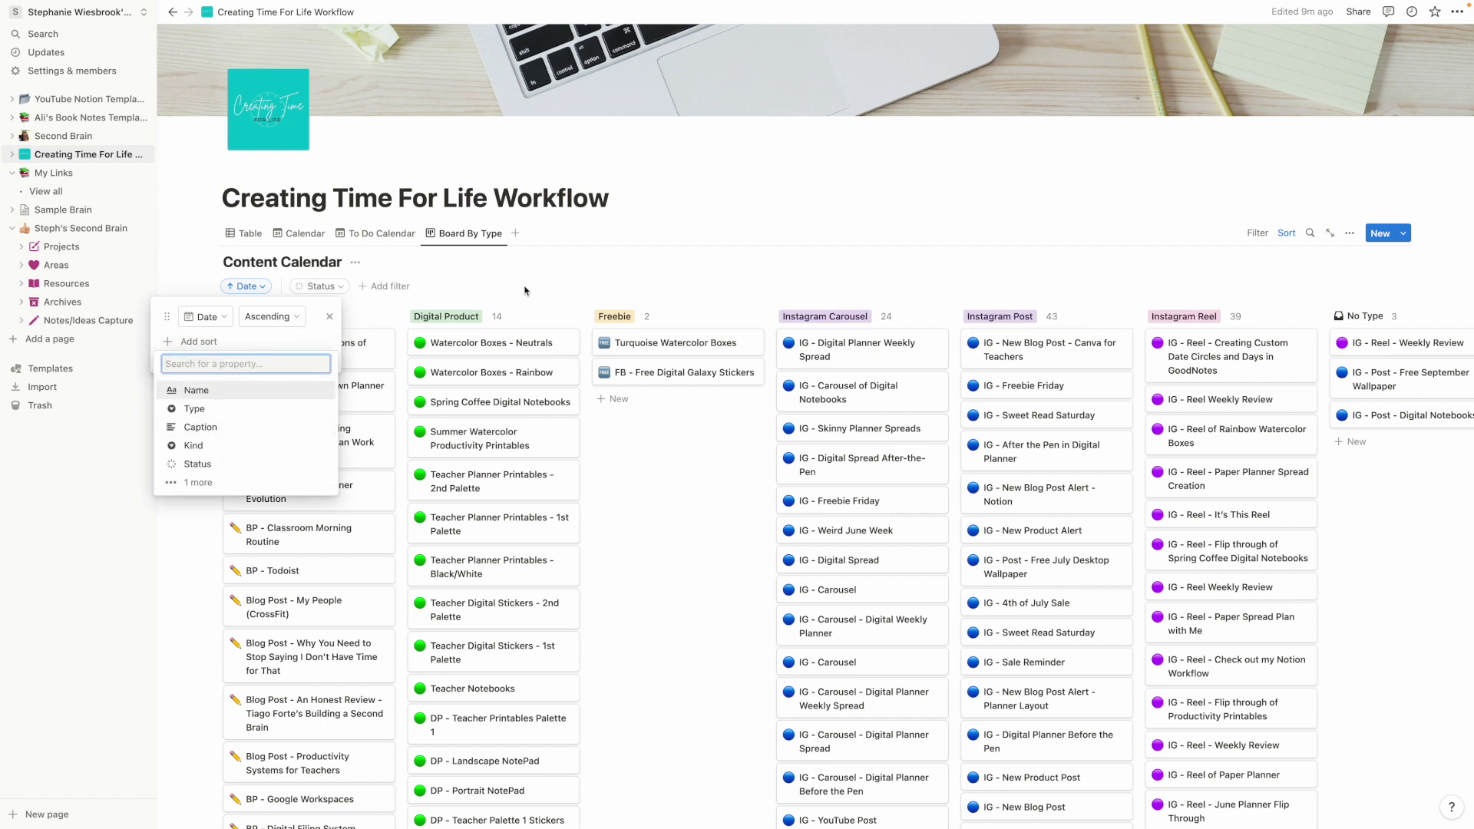
pyautogui.click(294, 316)
pyautogui.click(294, 316)
pyautogui.click(280, 361)
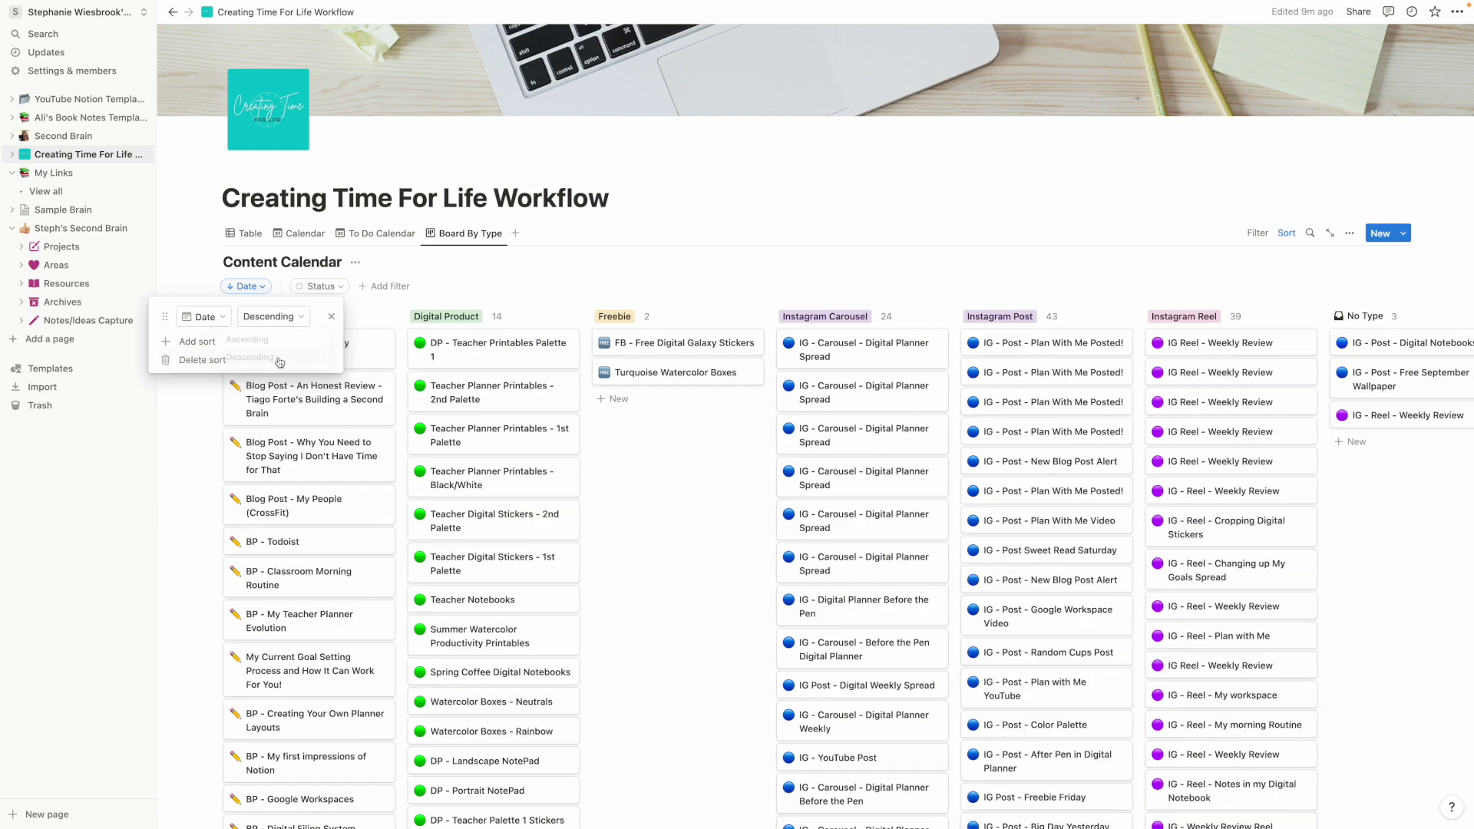
pyautogui.click(1117, 265)
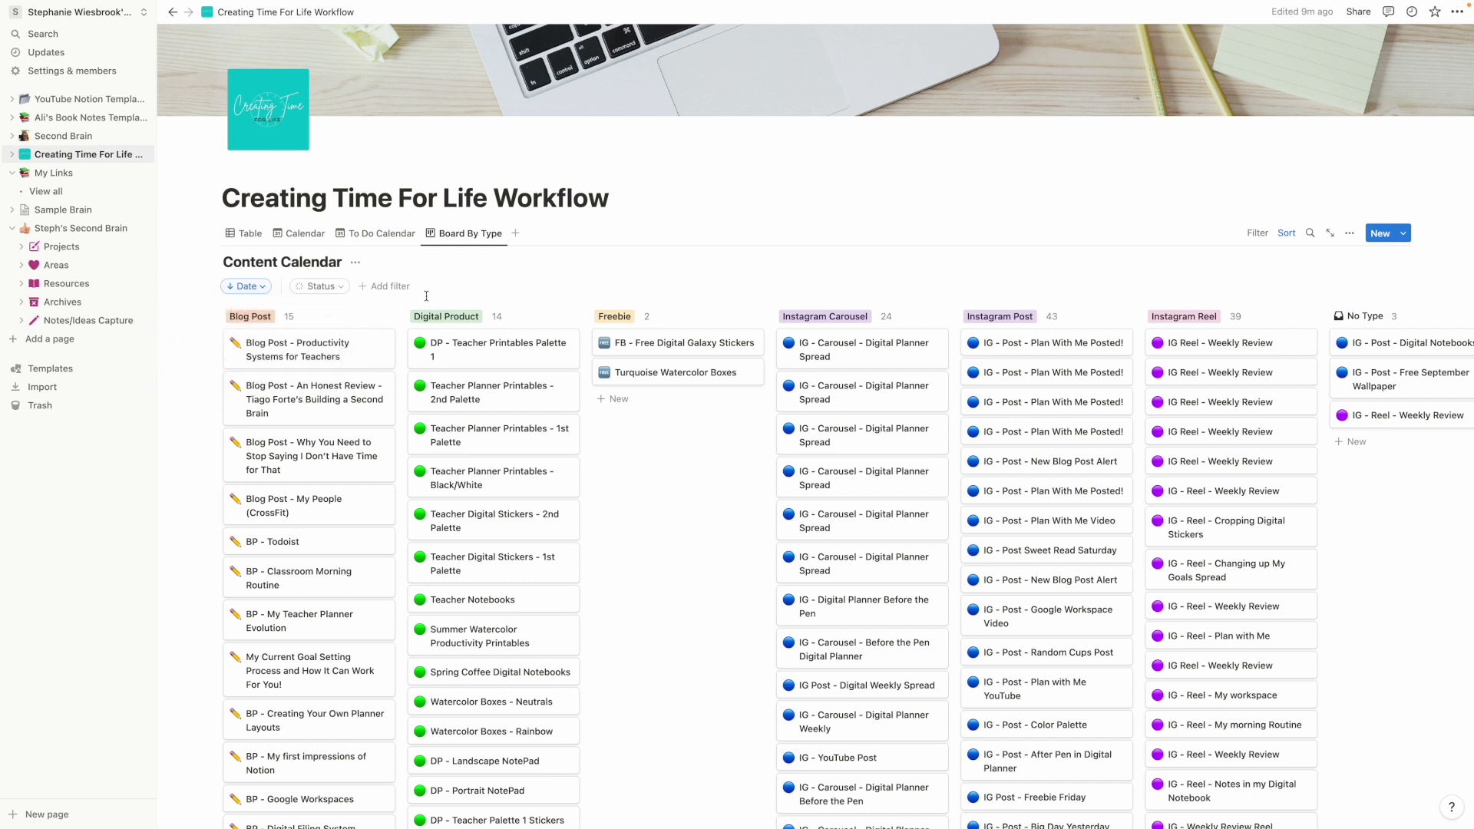
# Filter the board to items with Date within Oct 1 to Oct 31, 2022.
pyautogui.click(368, 288)
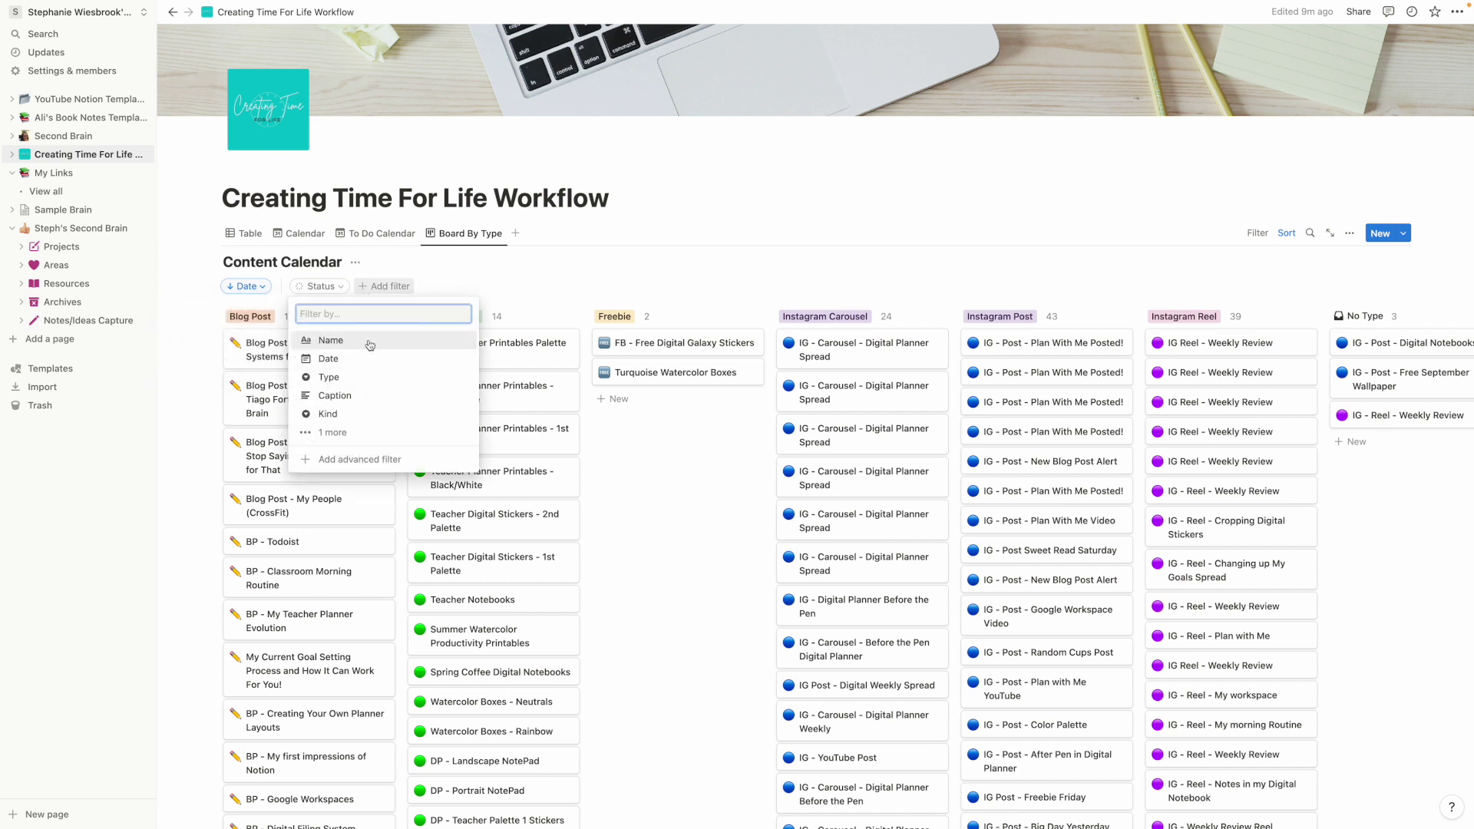
pyautogui.click(375, 358)
pyautogui.click(322, 306)
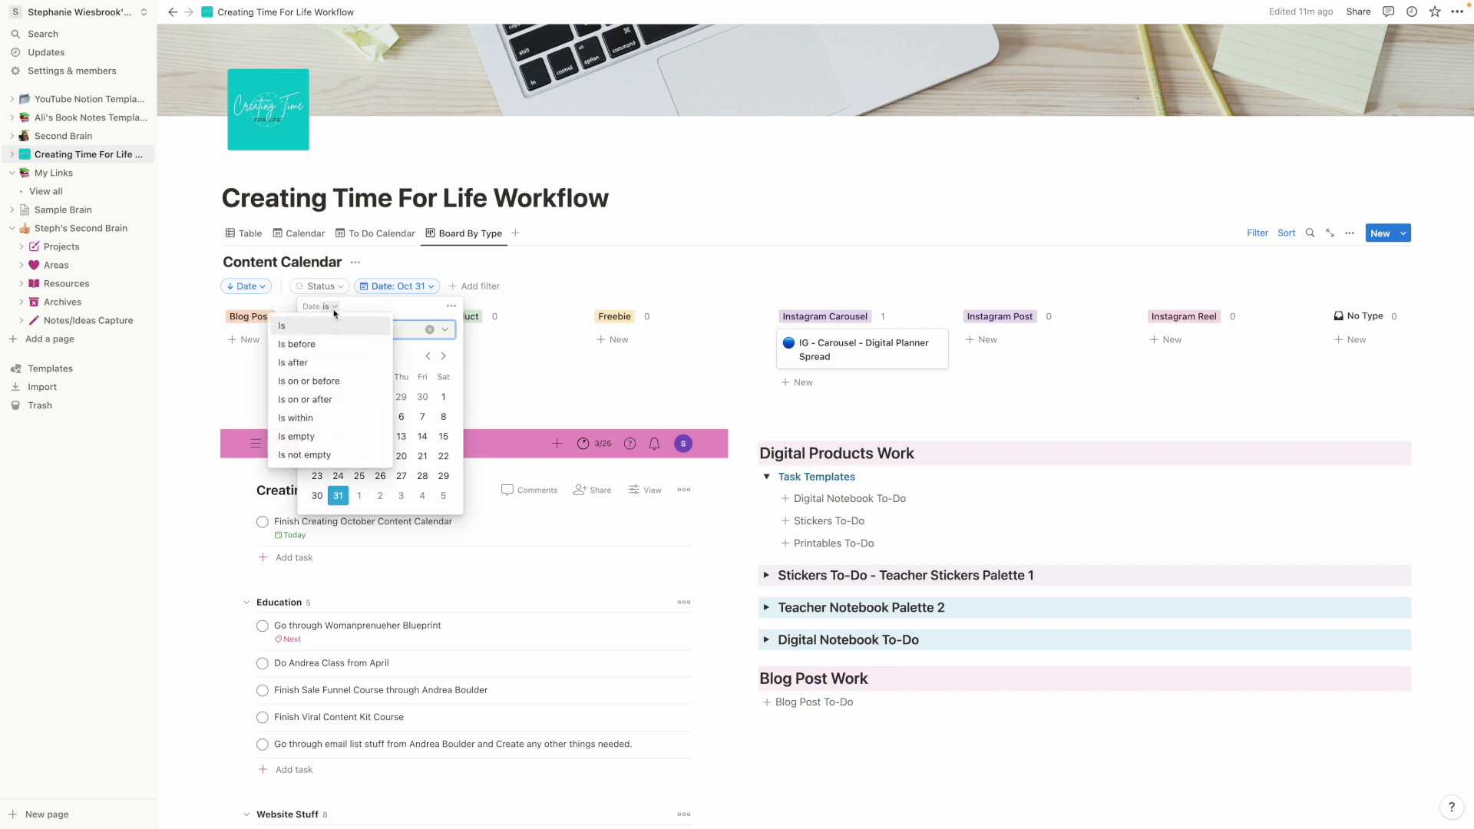
pyautogui.click(332, 419)
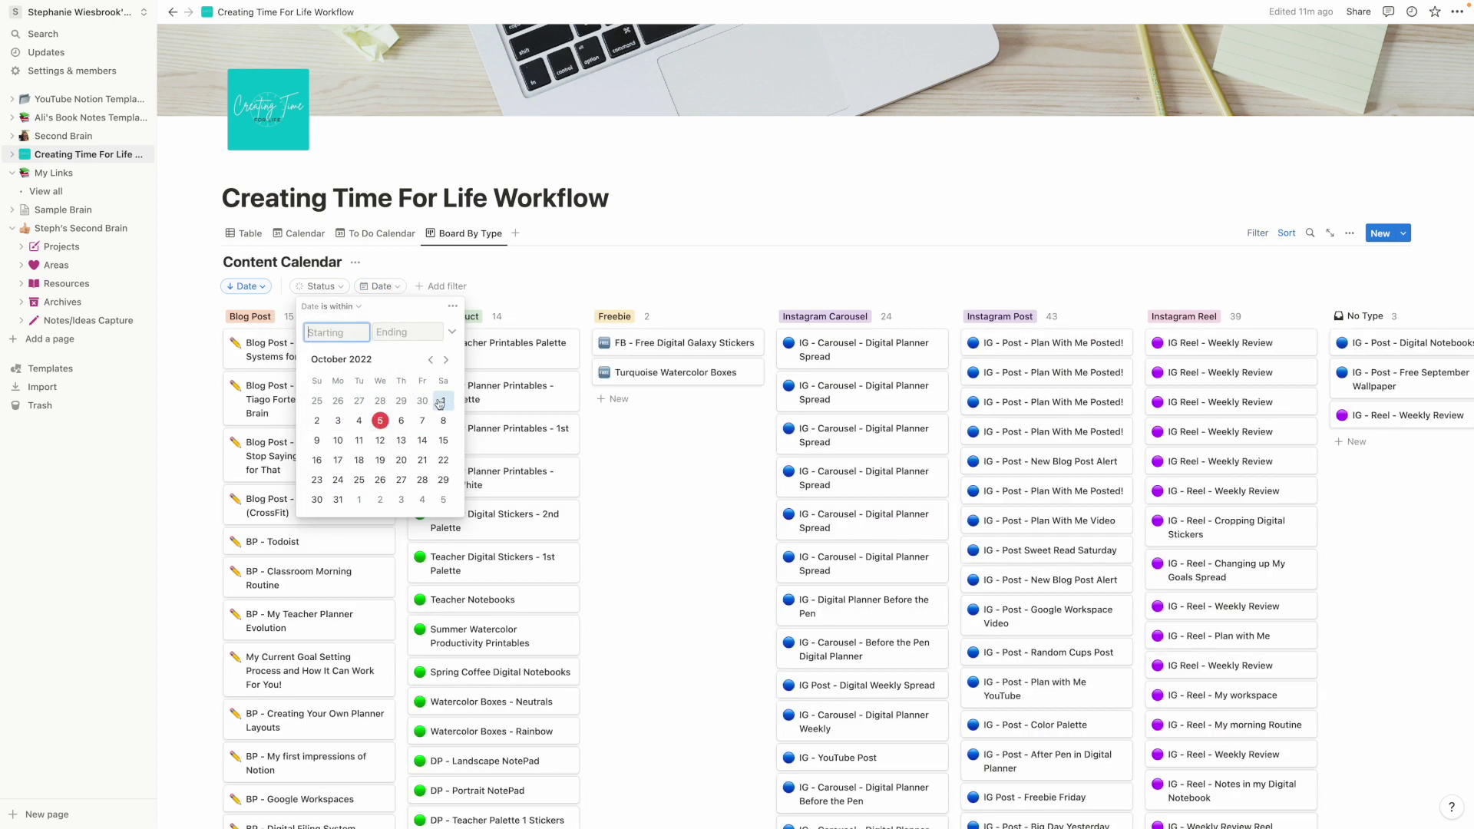
pyautogui.click(442, 401)
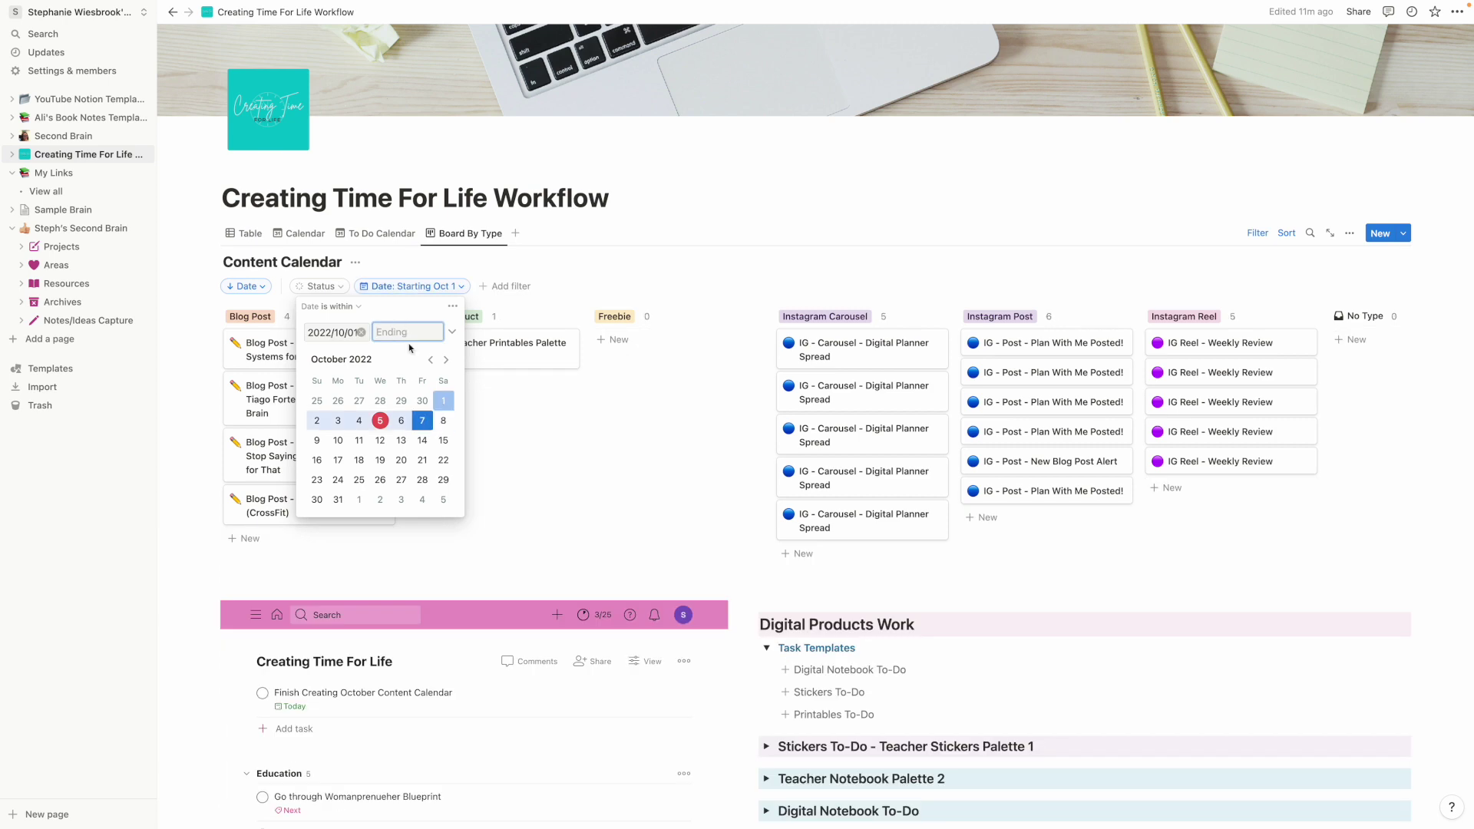
pyautogui.click(338, 501)
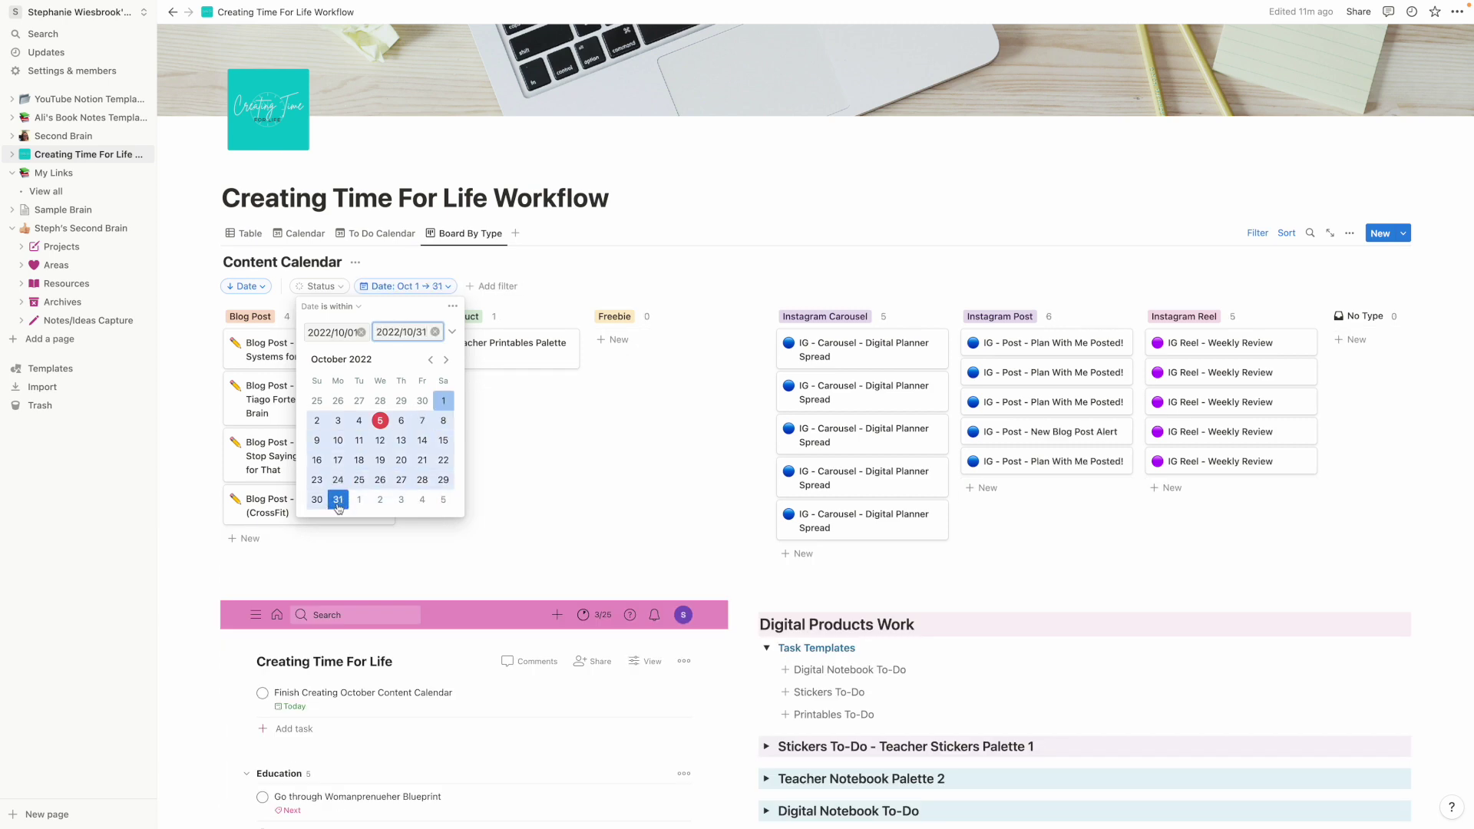
pyautogui.click(765, 223)
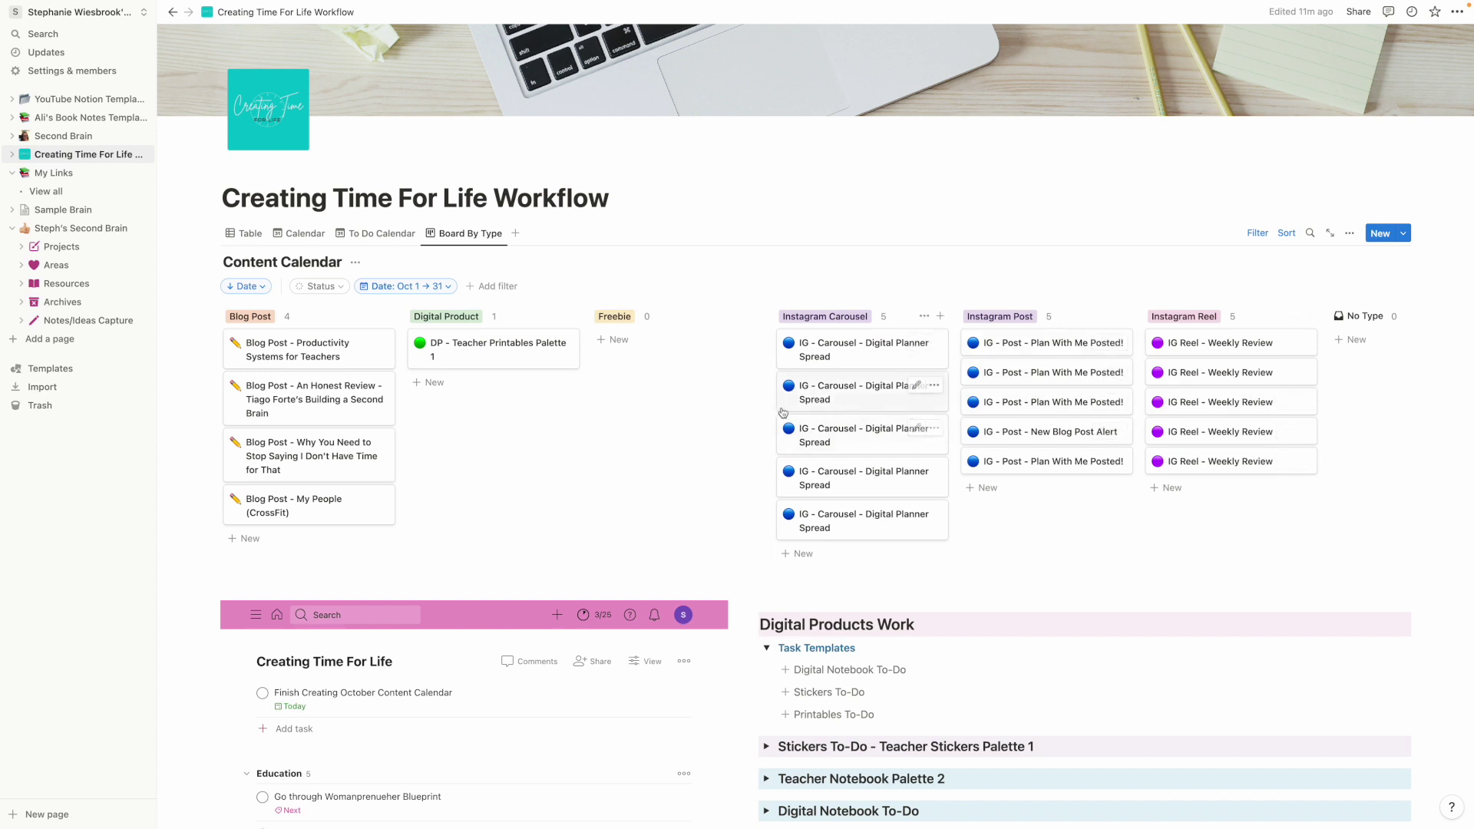
pyautogui.scroll(-1, 706, 434)
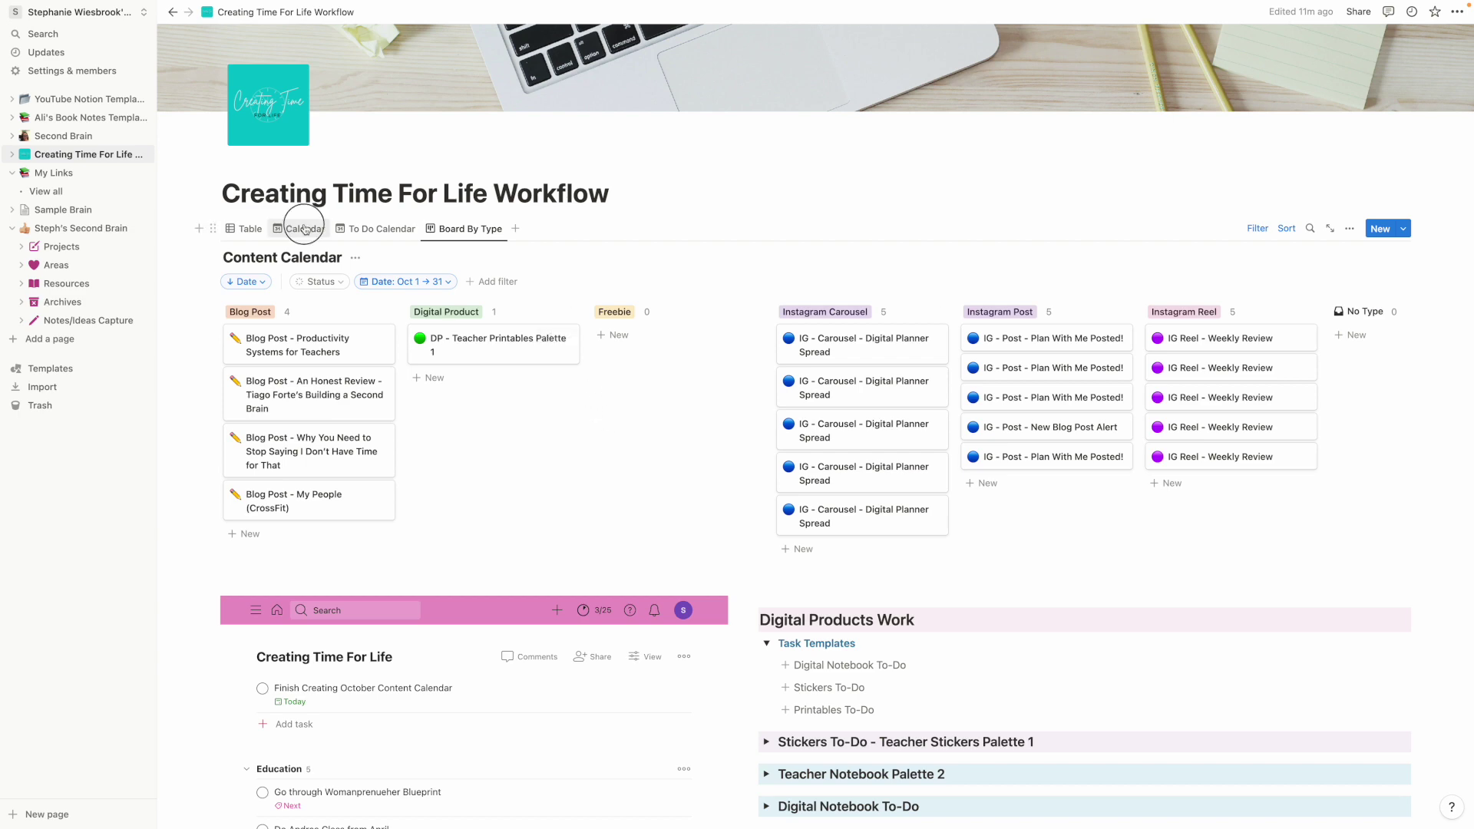
# Return to the Calendar view and scroll down to the task list and Digital Products Work templates.
pyautogui.click(299, 229)
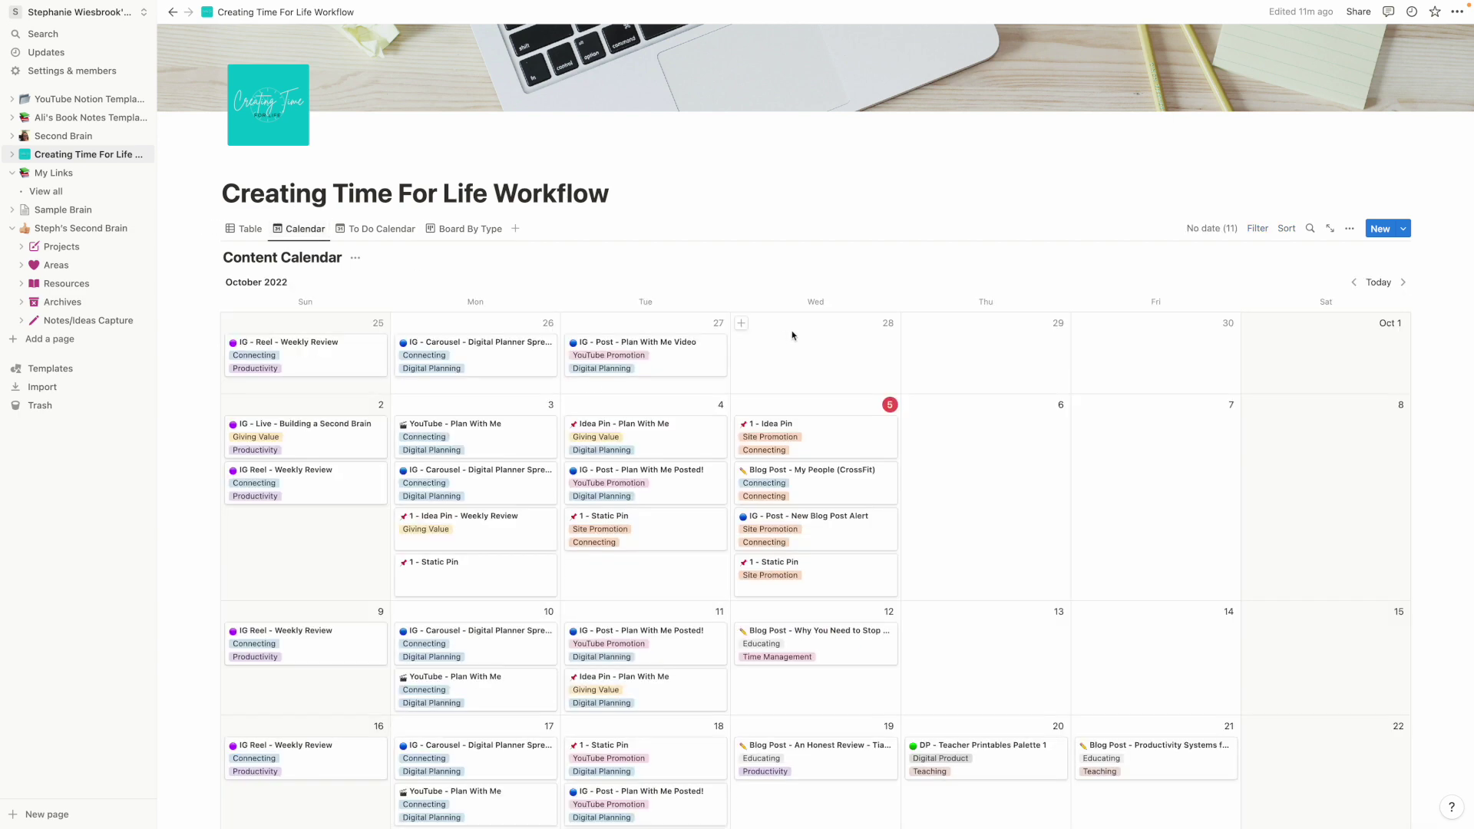
pyautogui.scroll(-5, 793, 334)
pyautogui.scroll(-7, 793, 334)
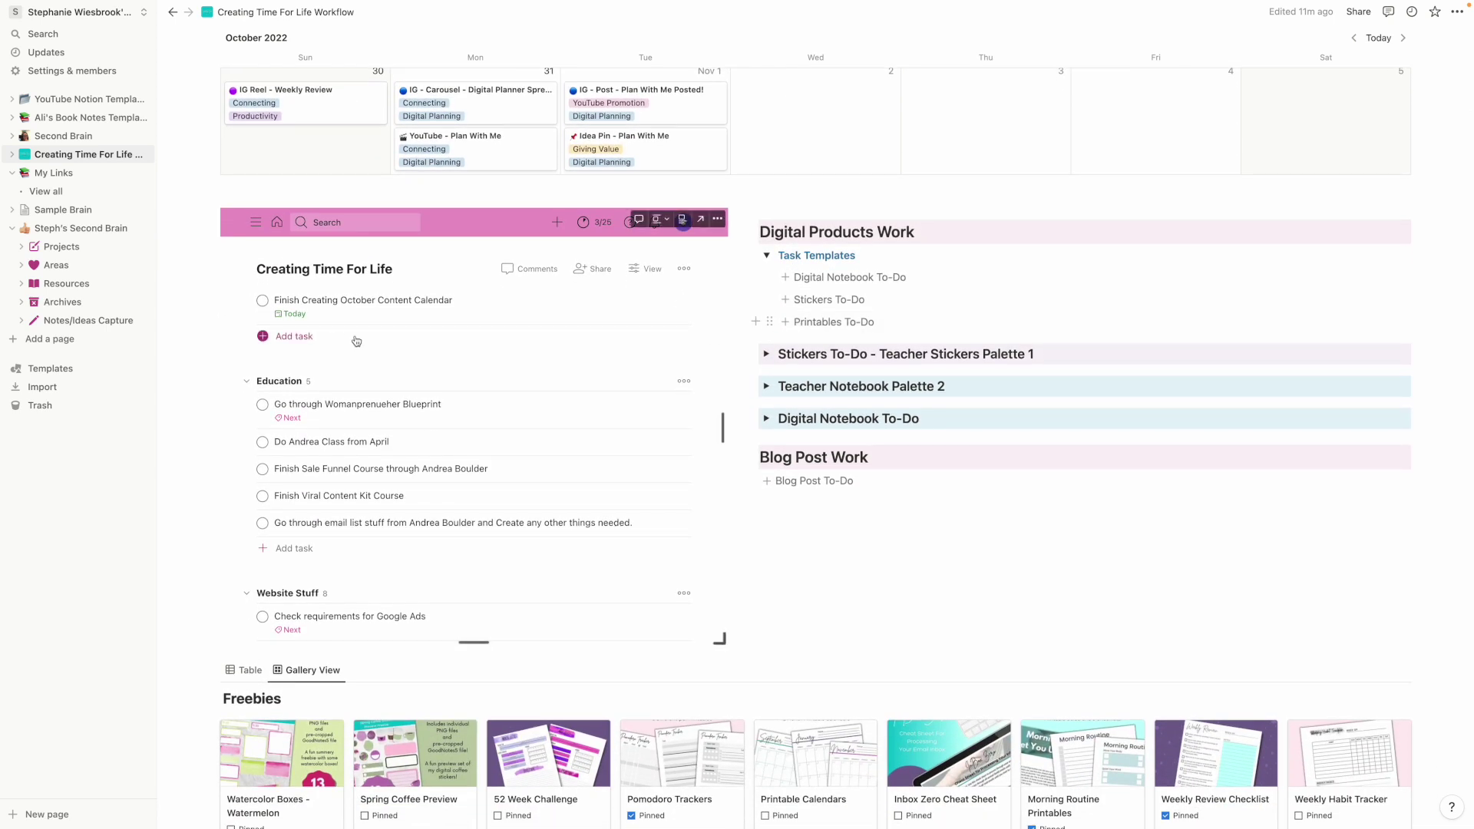
pyautogui.moveTo(491, 362)
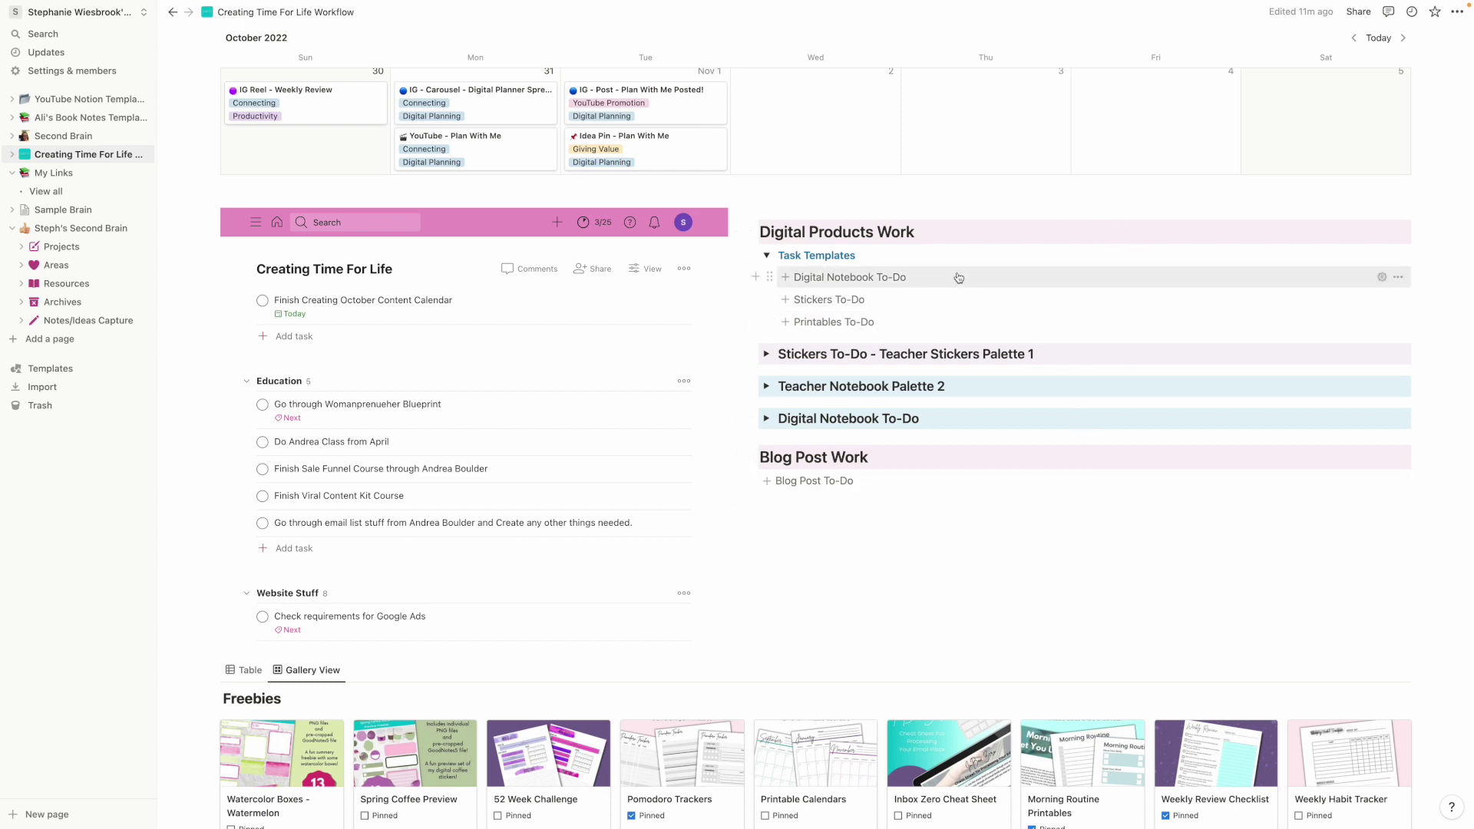
# Toggle the Task Templates section, then collapse the Digital Notebook To-Do button's template checklist.
pyautogui.click(767, 256)
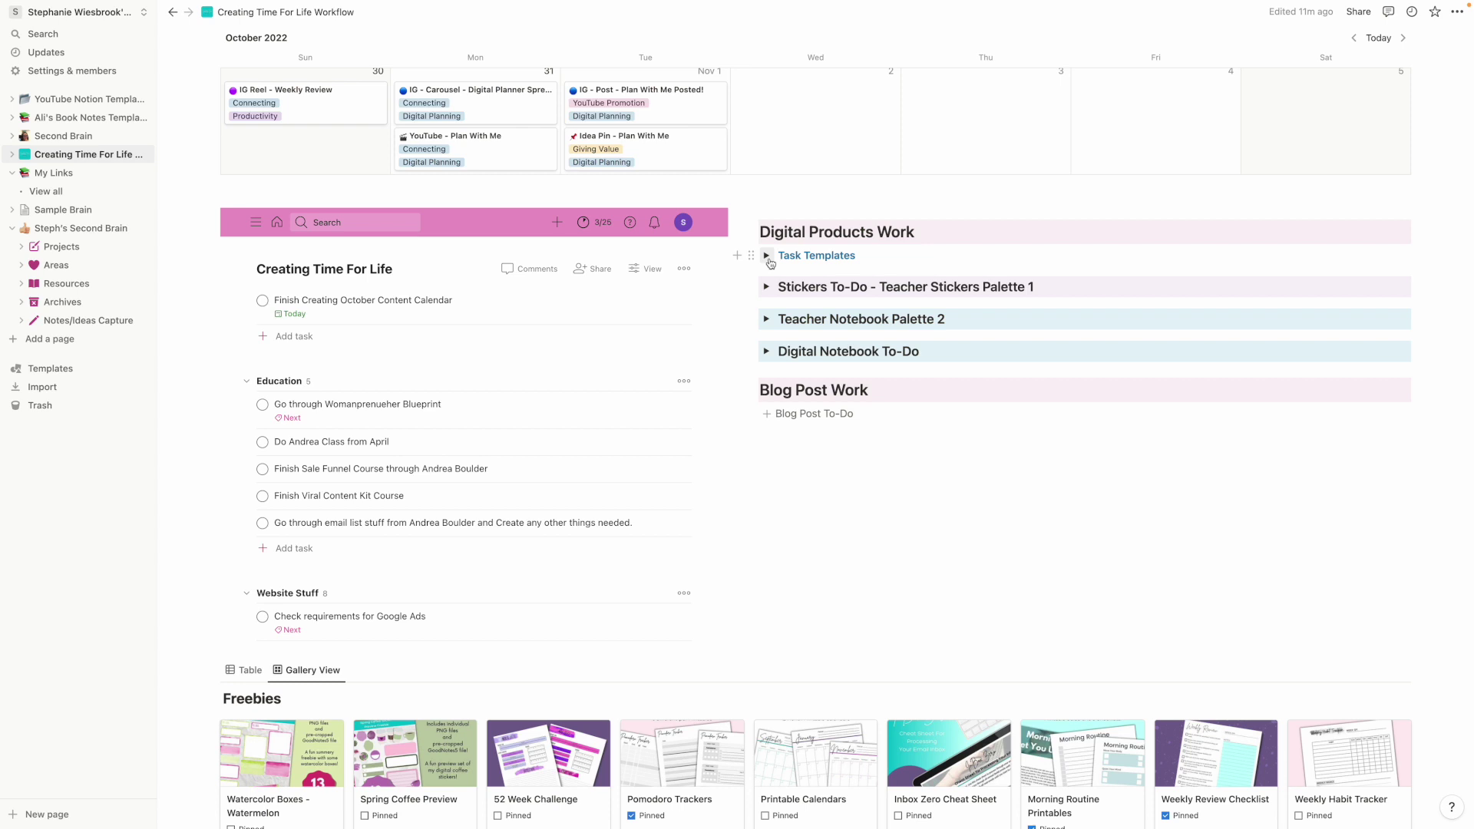
pyautogui.click(766, 256)
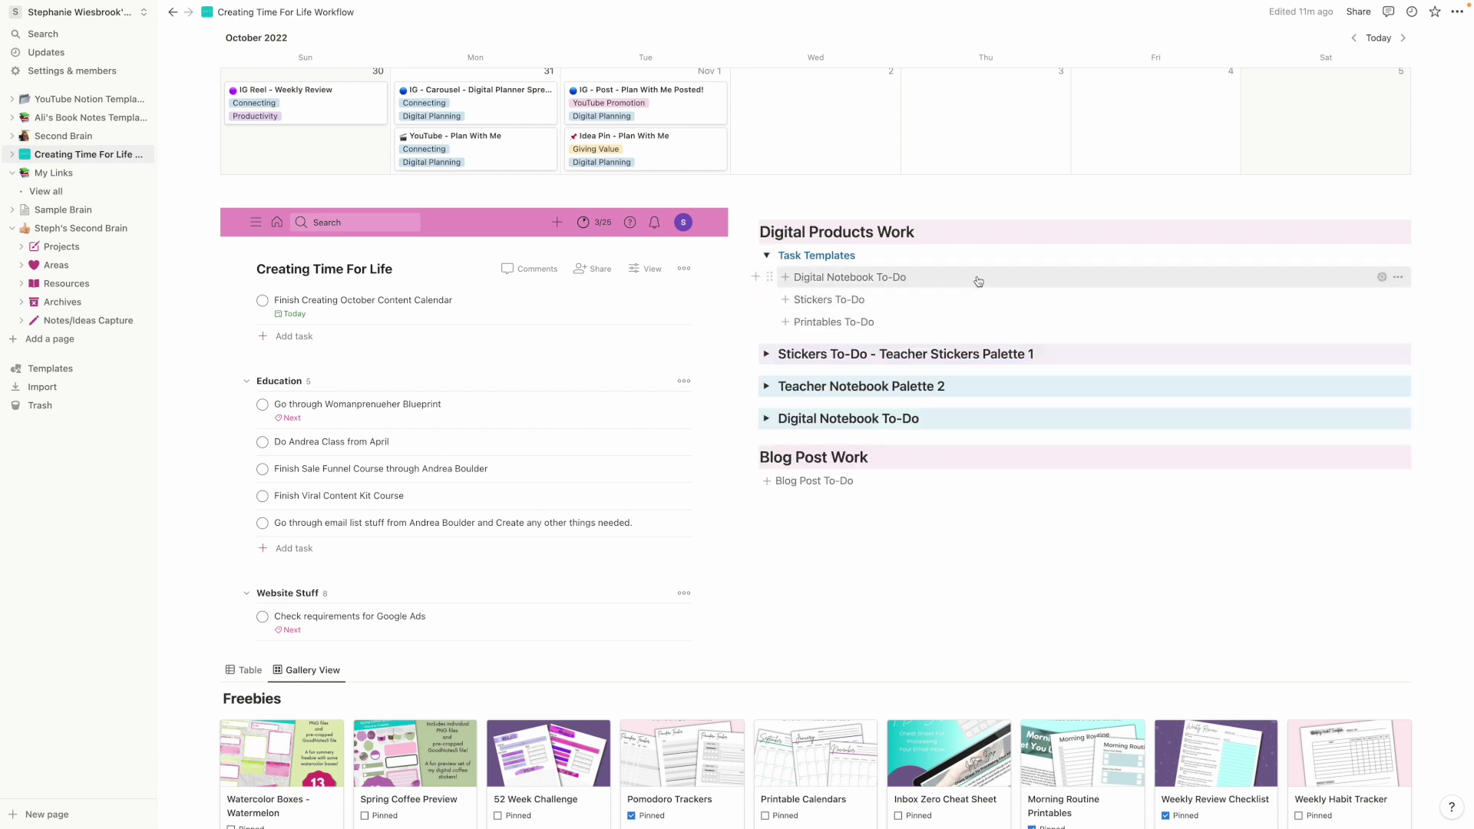
pyautogui.click(1384, 279)
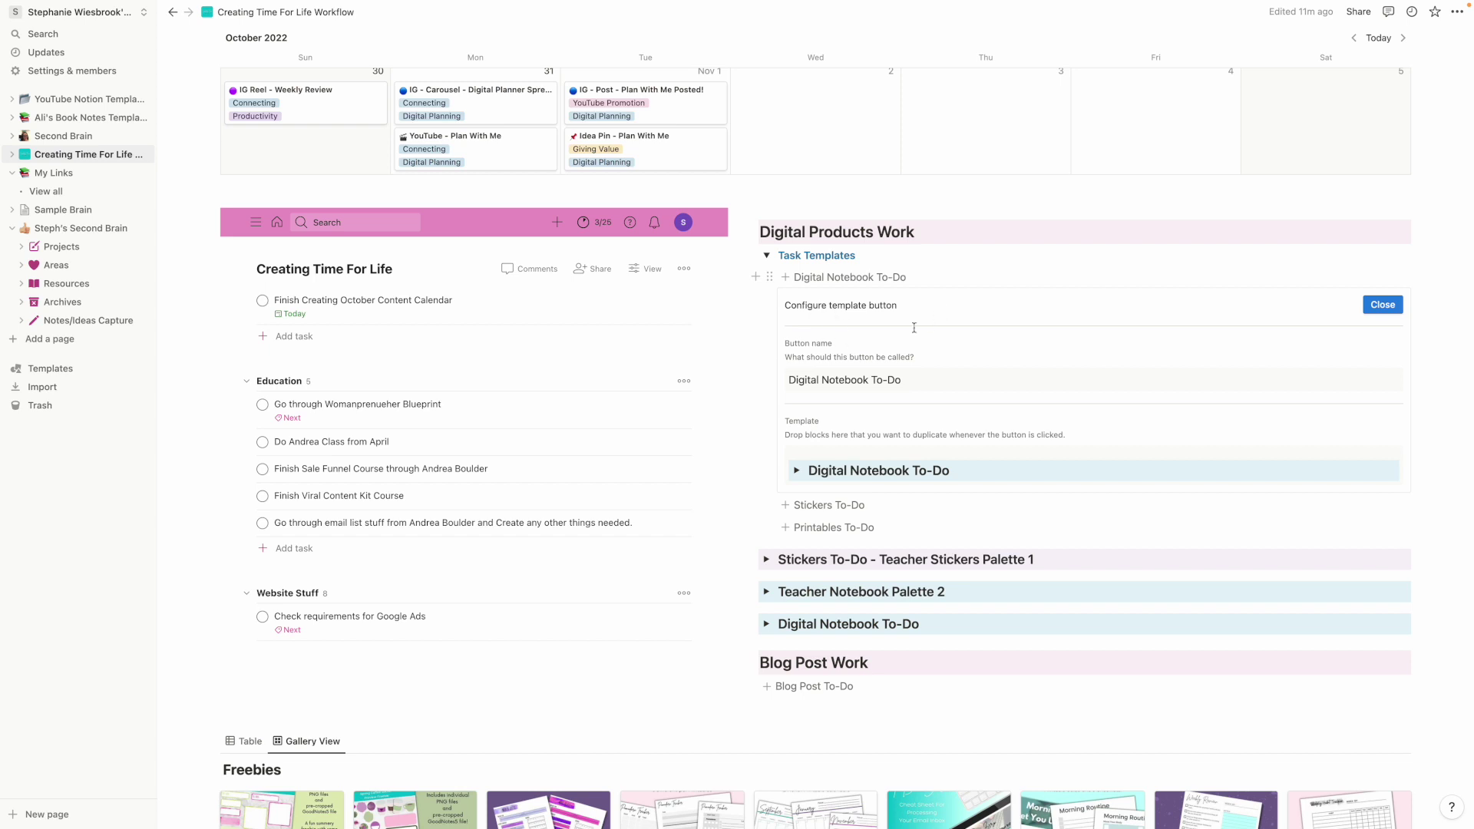
pyautogui.click(797, 470)
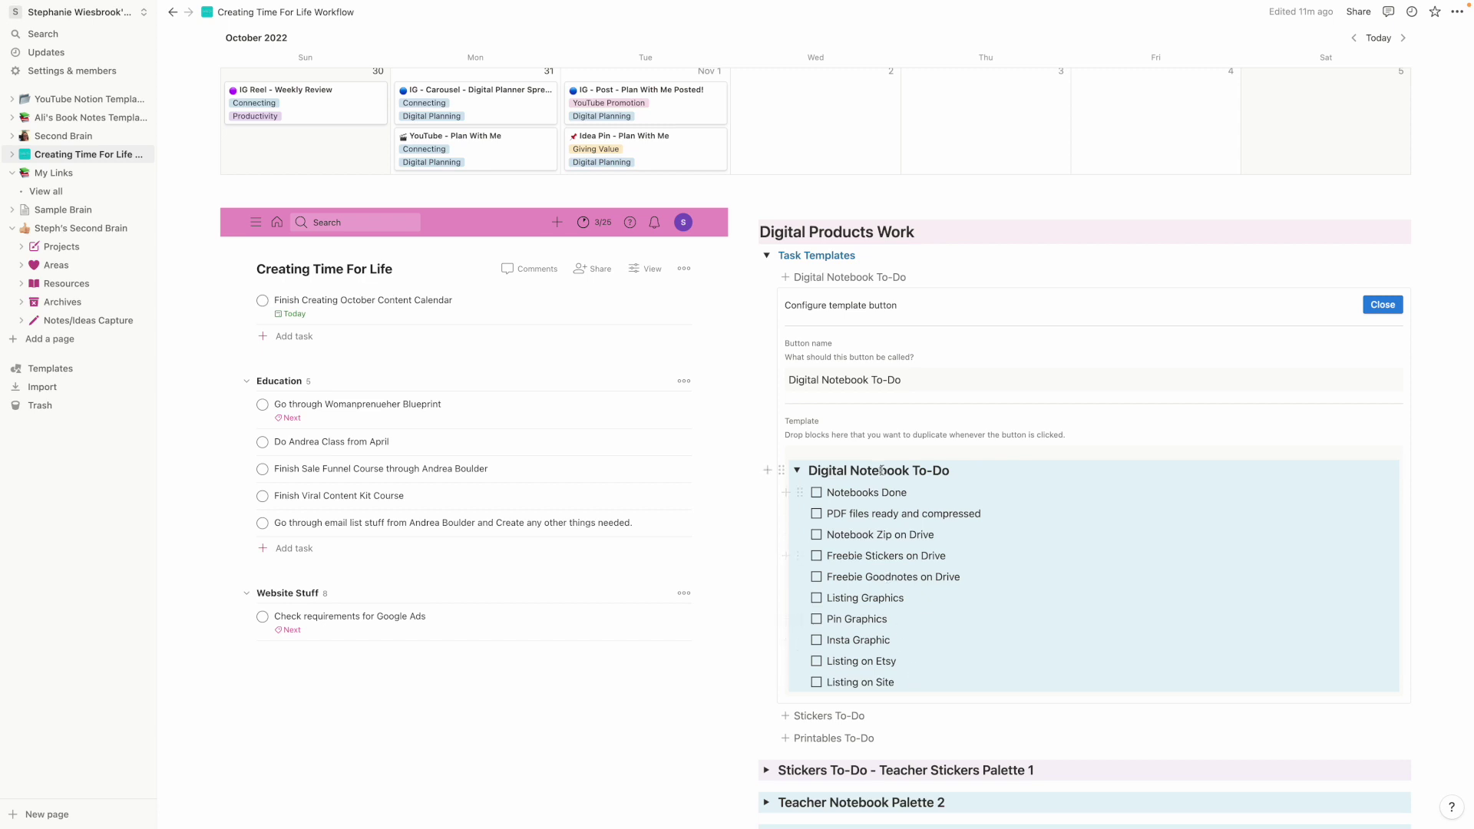
pyautogui.click(798, 471)
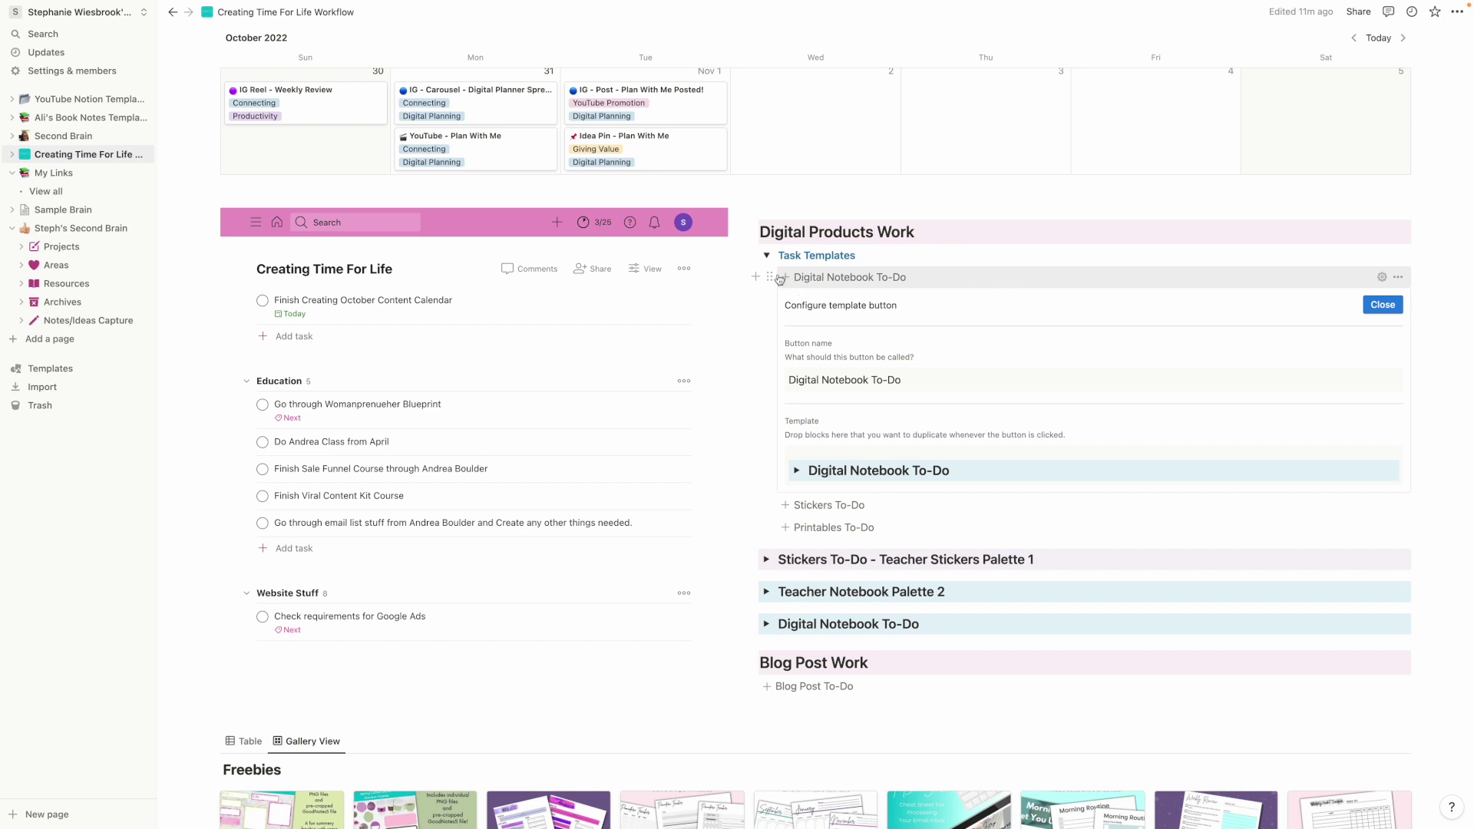
# Close the button settings and add a 'Digital Notebook To-Do - Teacher Palette 2' checklist under Blog Post To-Do.
pyautogui.click(1383, 305)
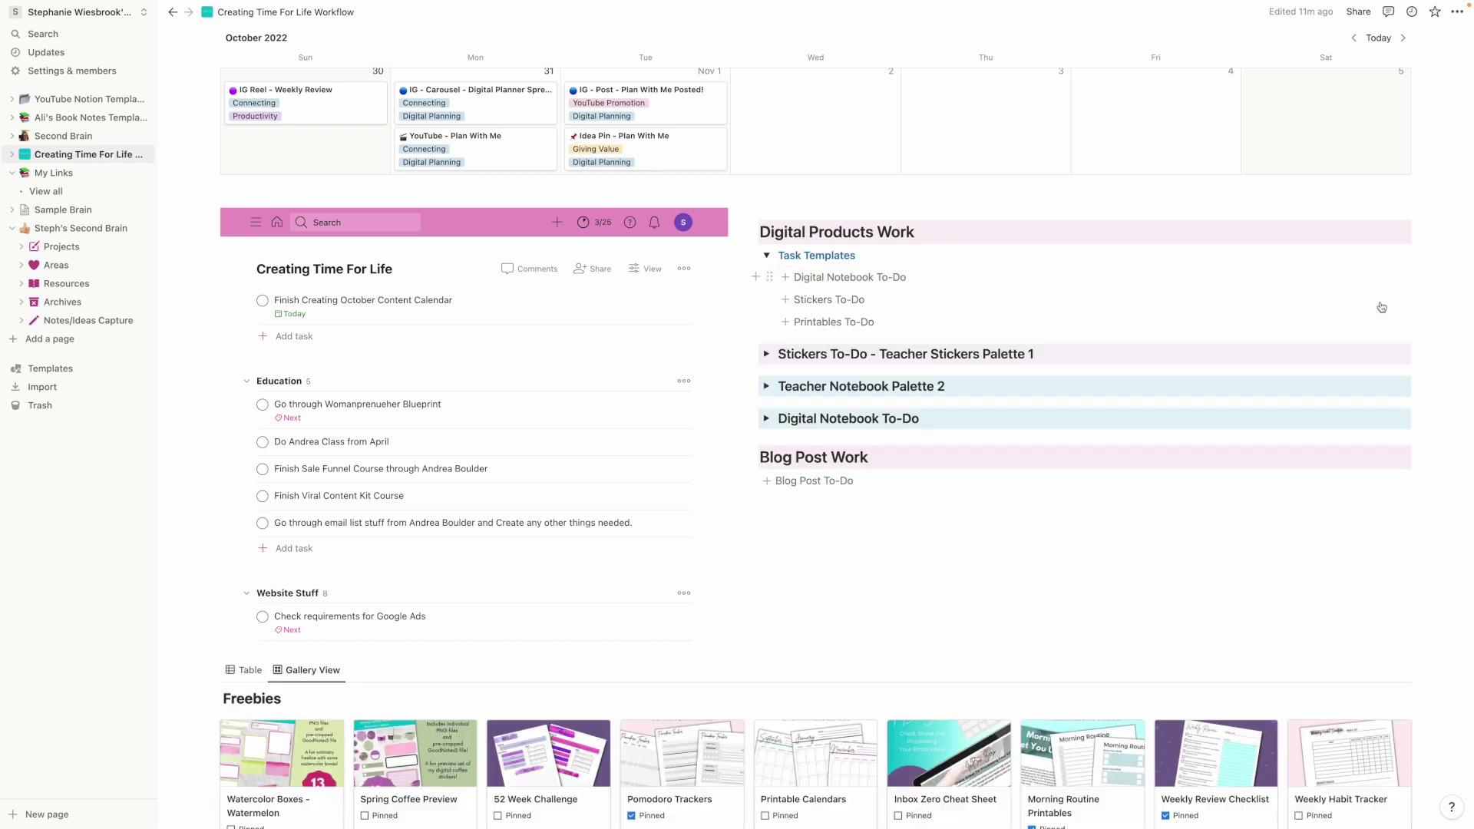
pyautogui.click(789, 282)
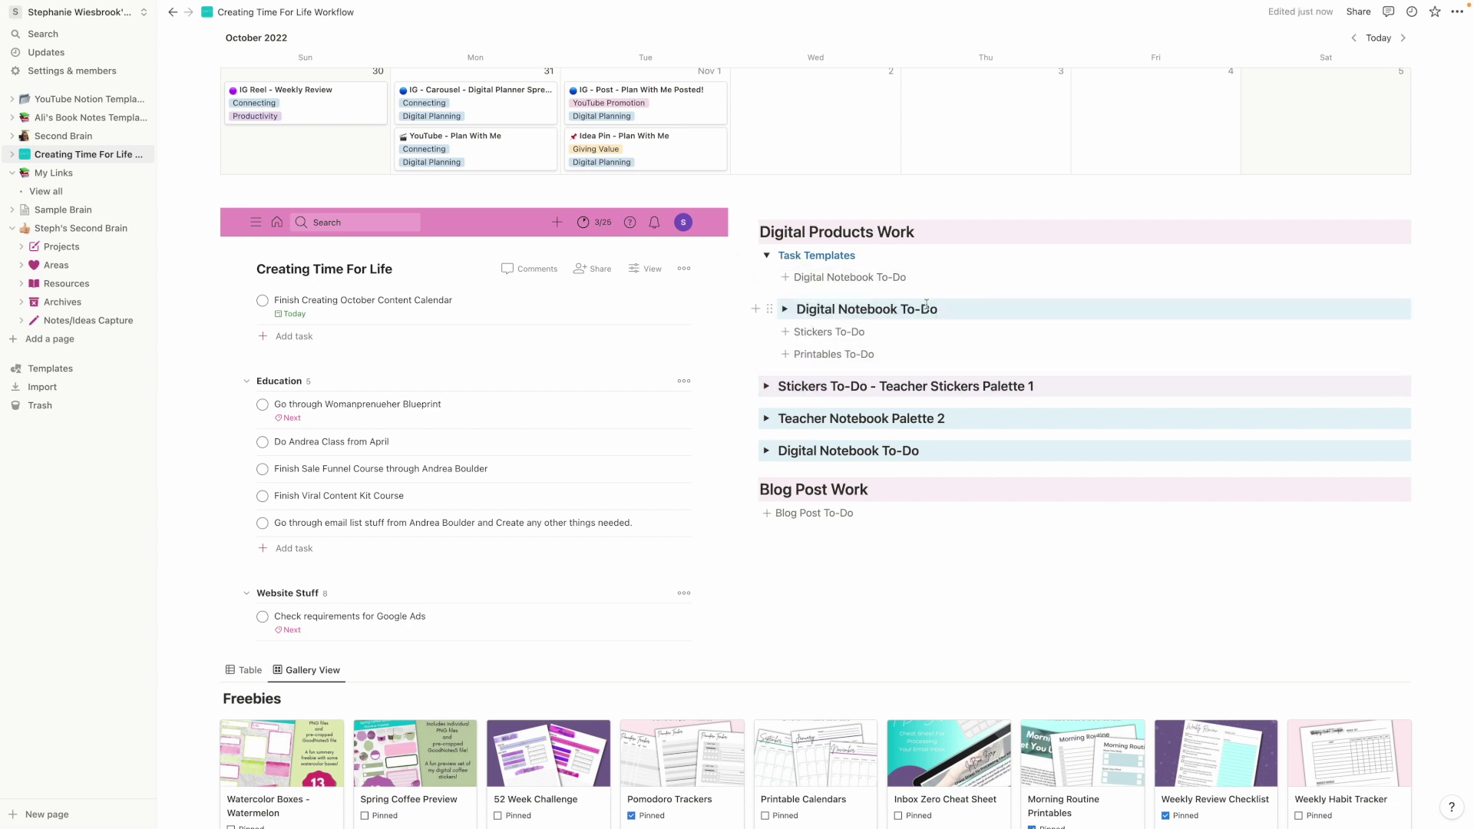
pyautogui.moveTo(770, 309); pyautogui.dragTo(757, 542)
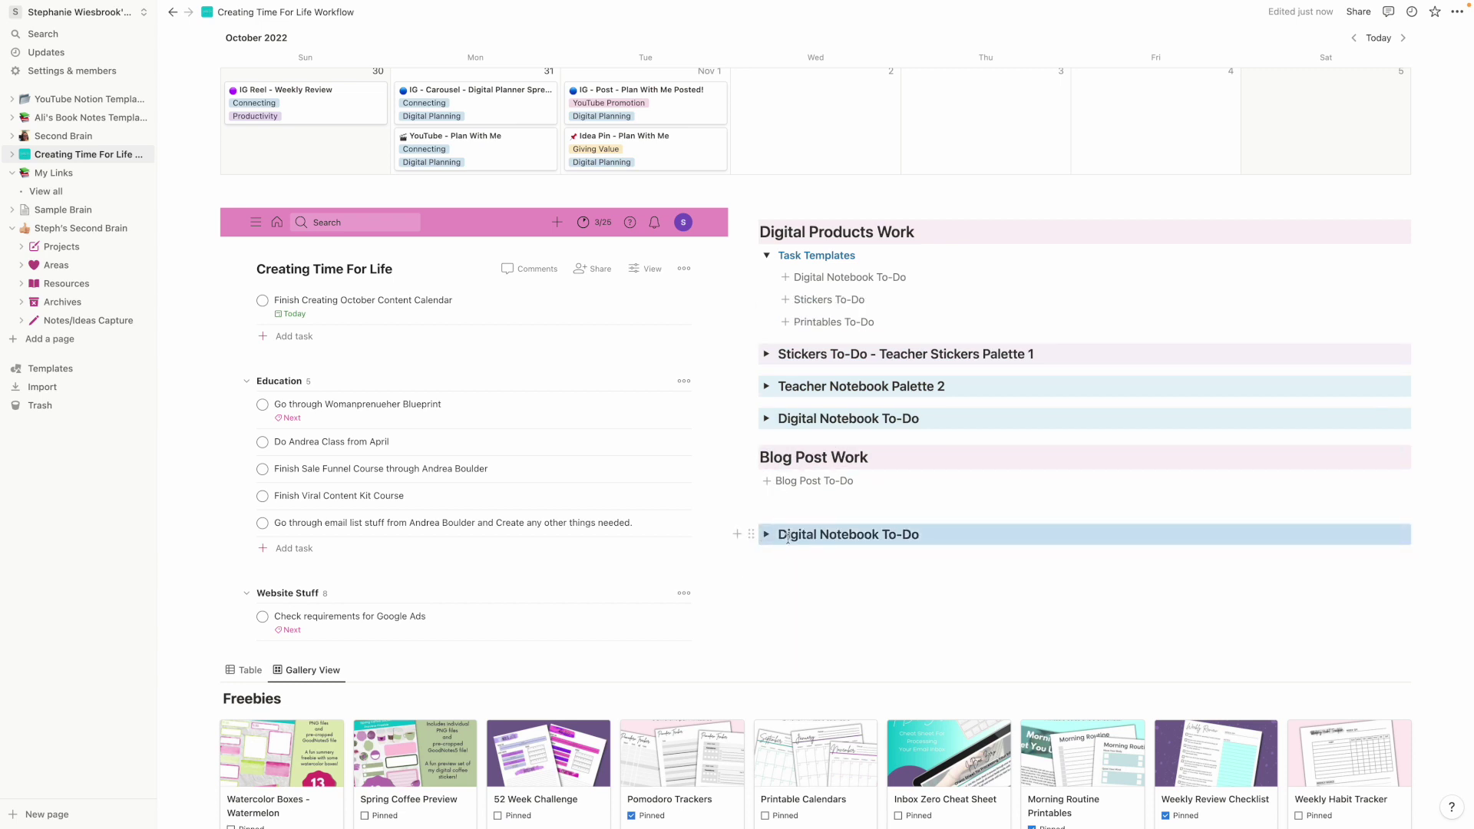
pyautogui.click(767, 535)
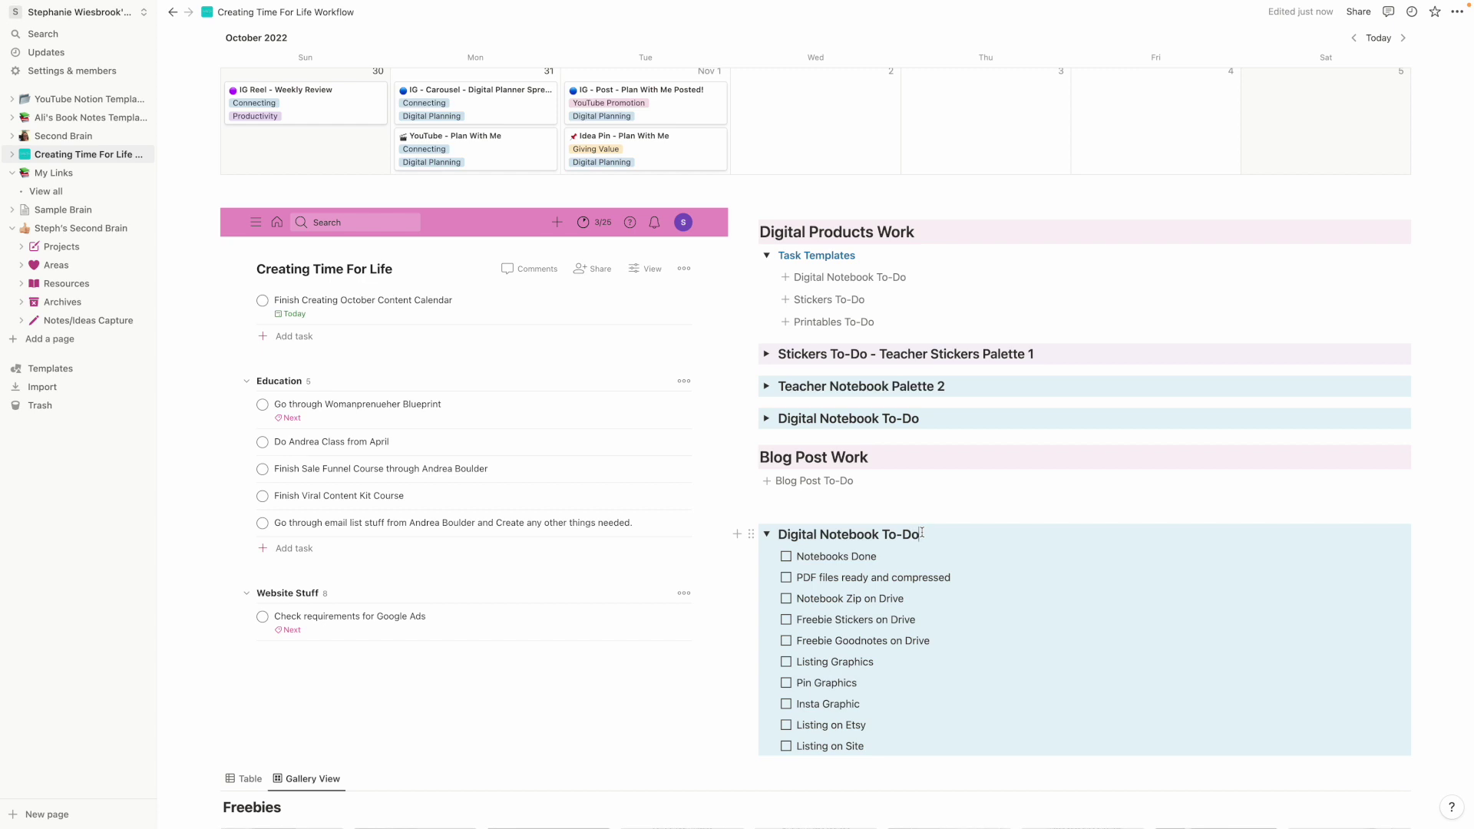
pyautogui.write('- T')
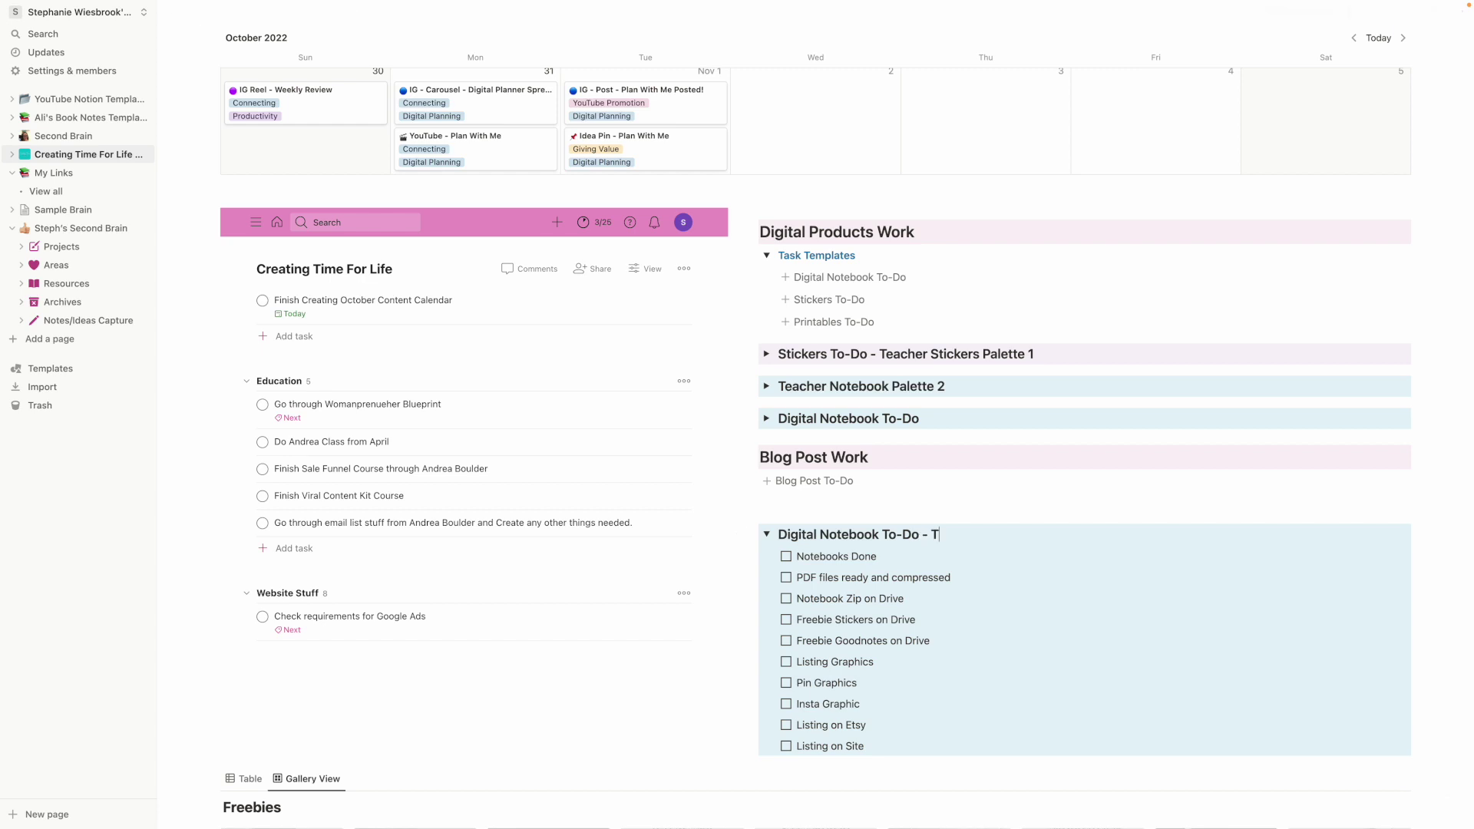
pyautogui.write('eacher Palette 2')
pyautogui.click(1139, 512)
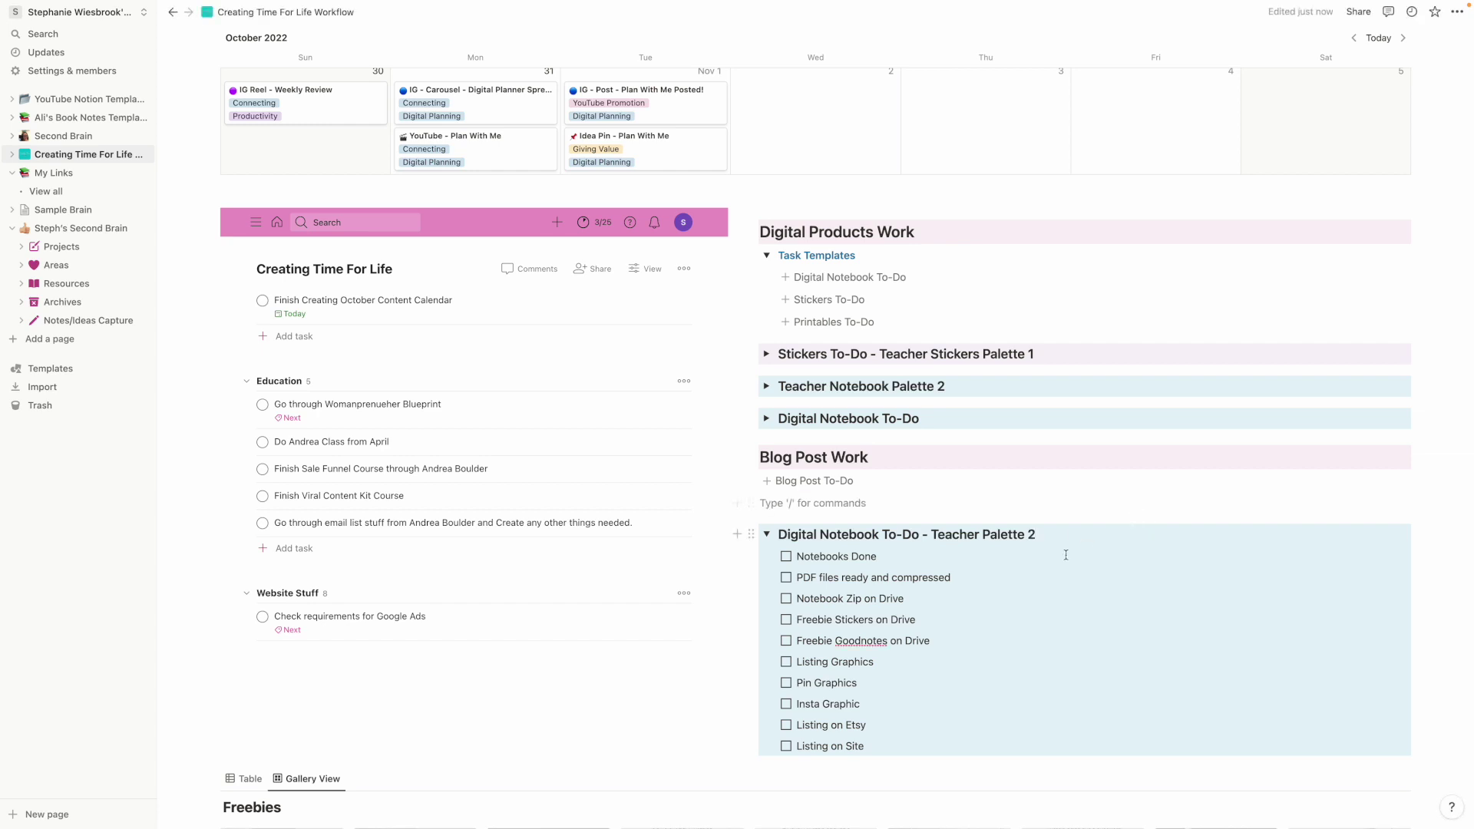
# Check the Teacher Palette 2 checklist's tasks, then delete the checklist block.
pyautogui.click(768, 535)
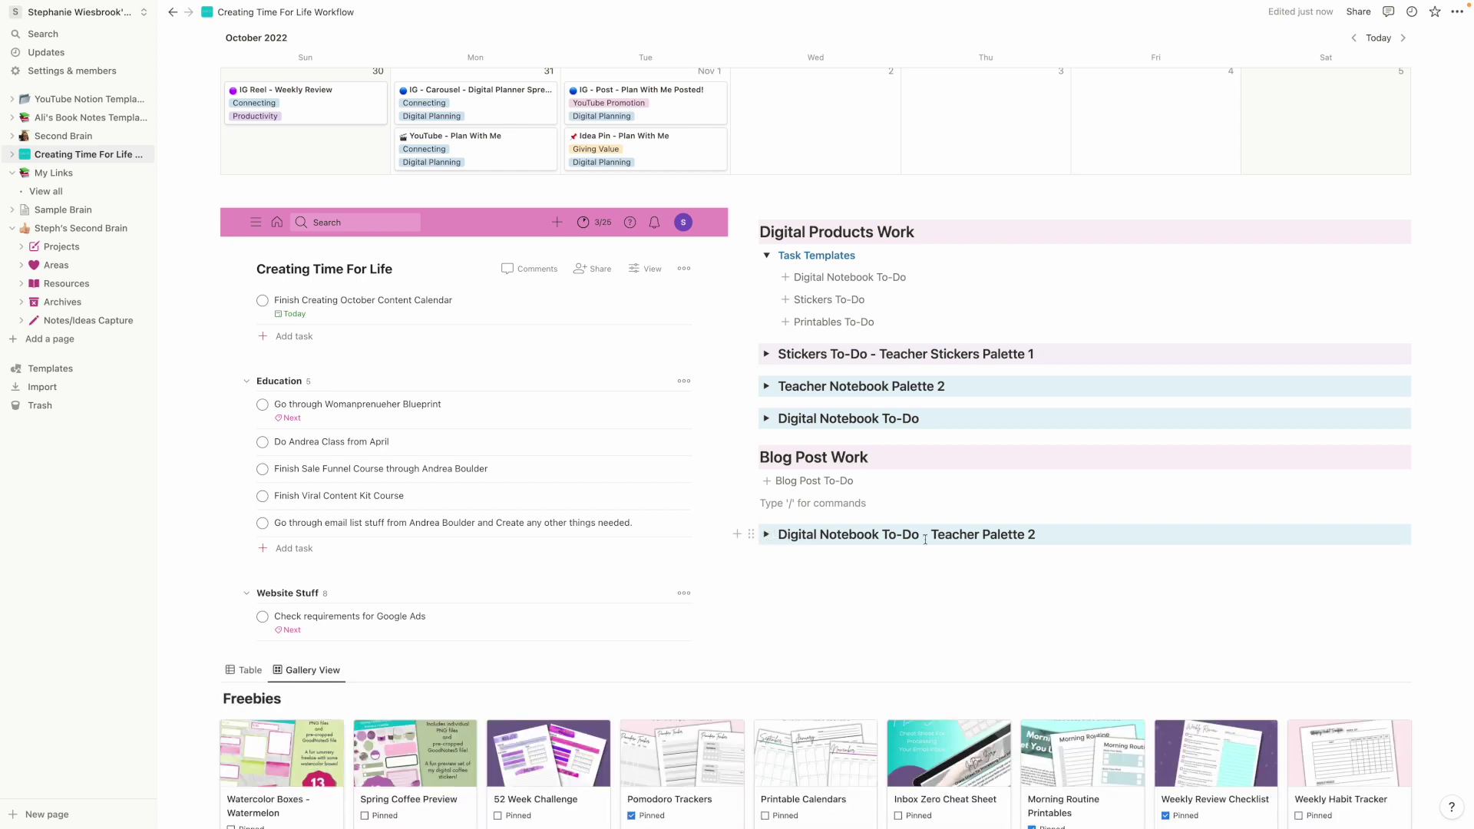
pyautogui.click(768, 537)
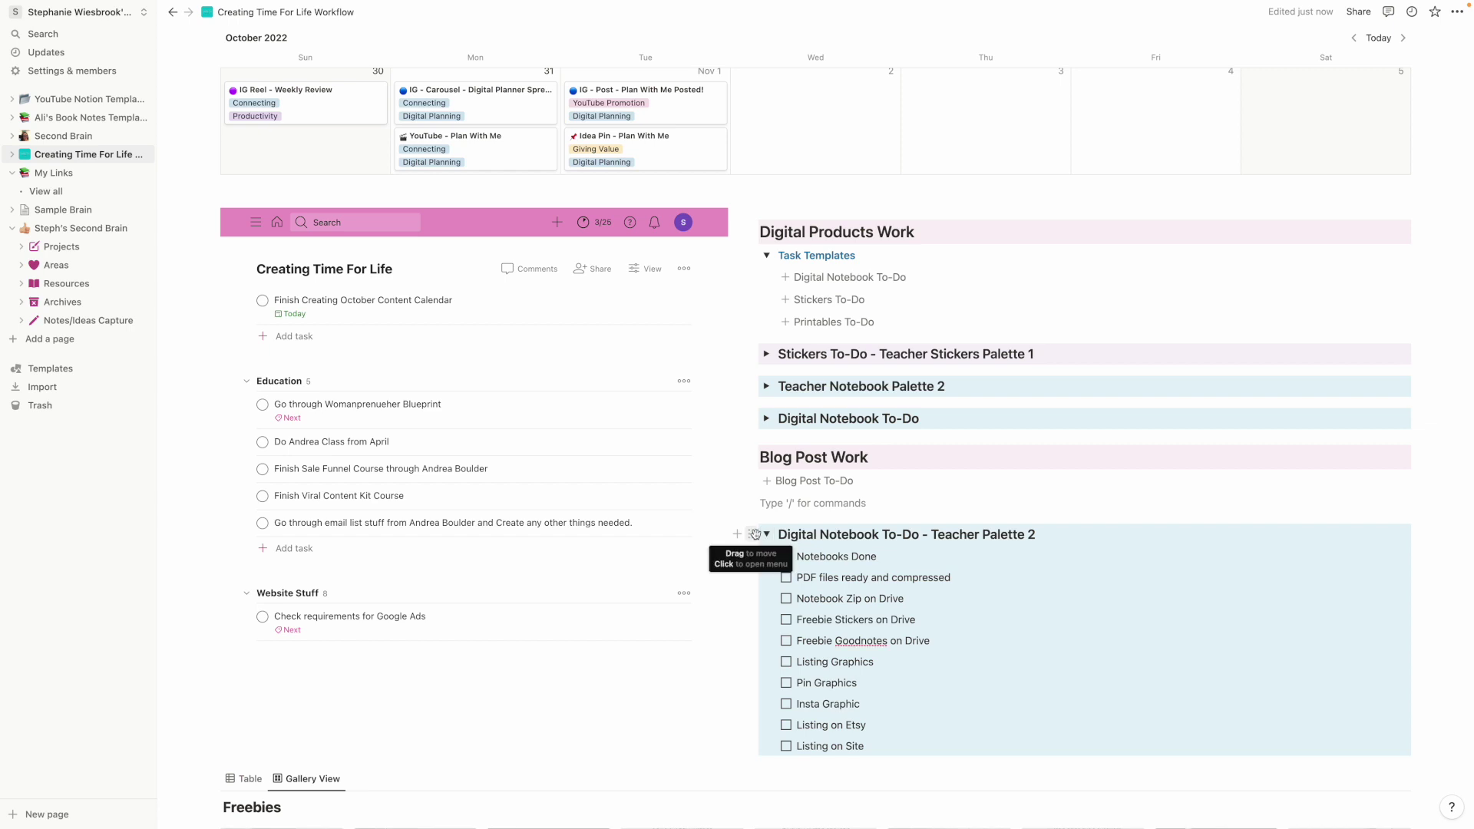
pyautogui.scroll(1, 751, 550)
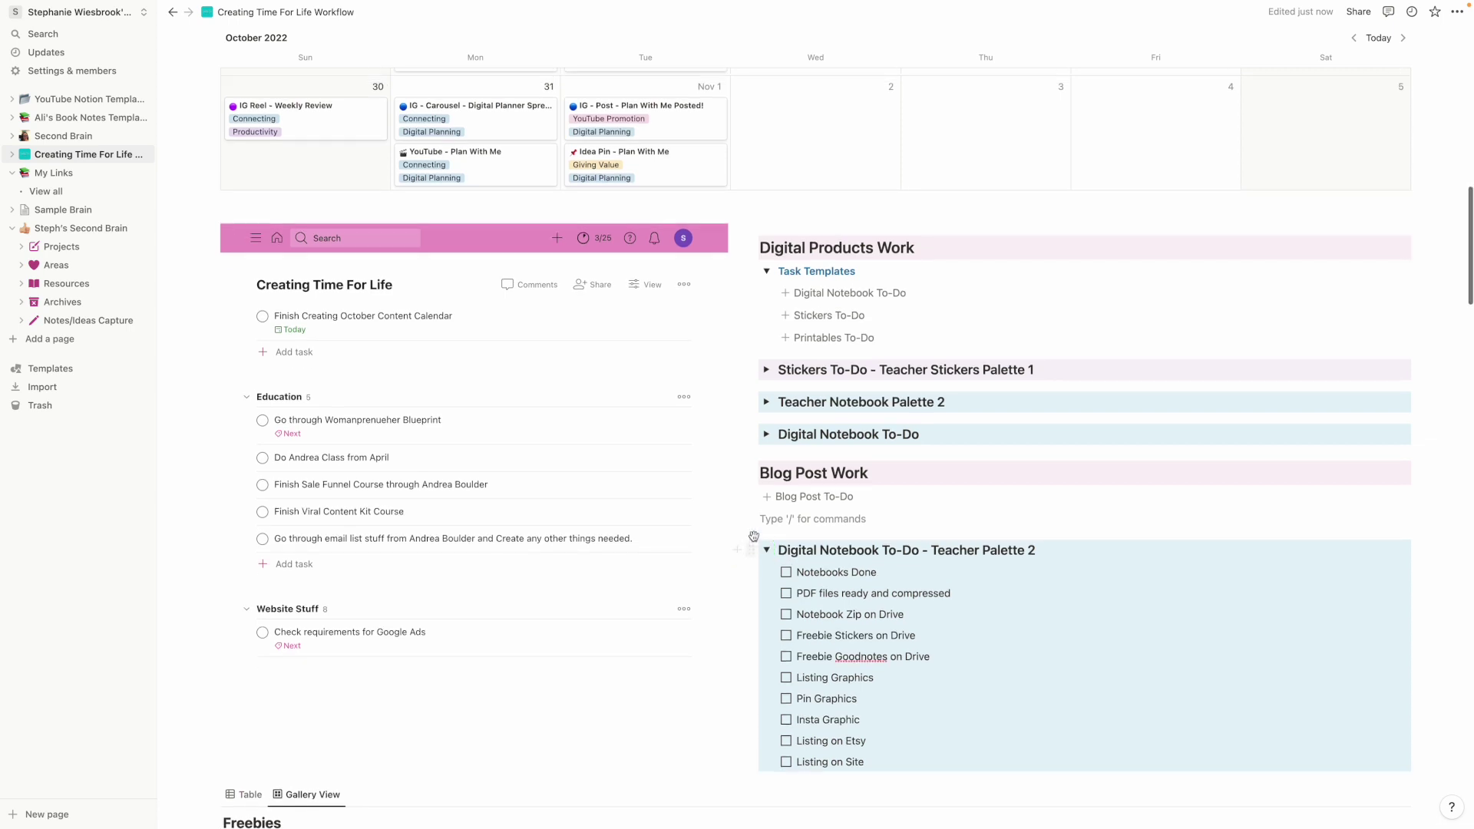
pyautogui.click(751, 565)
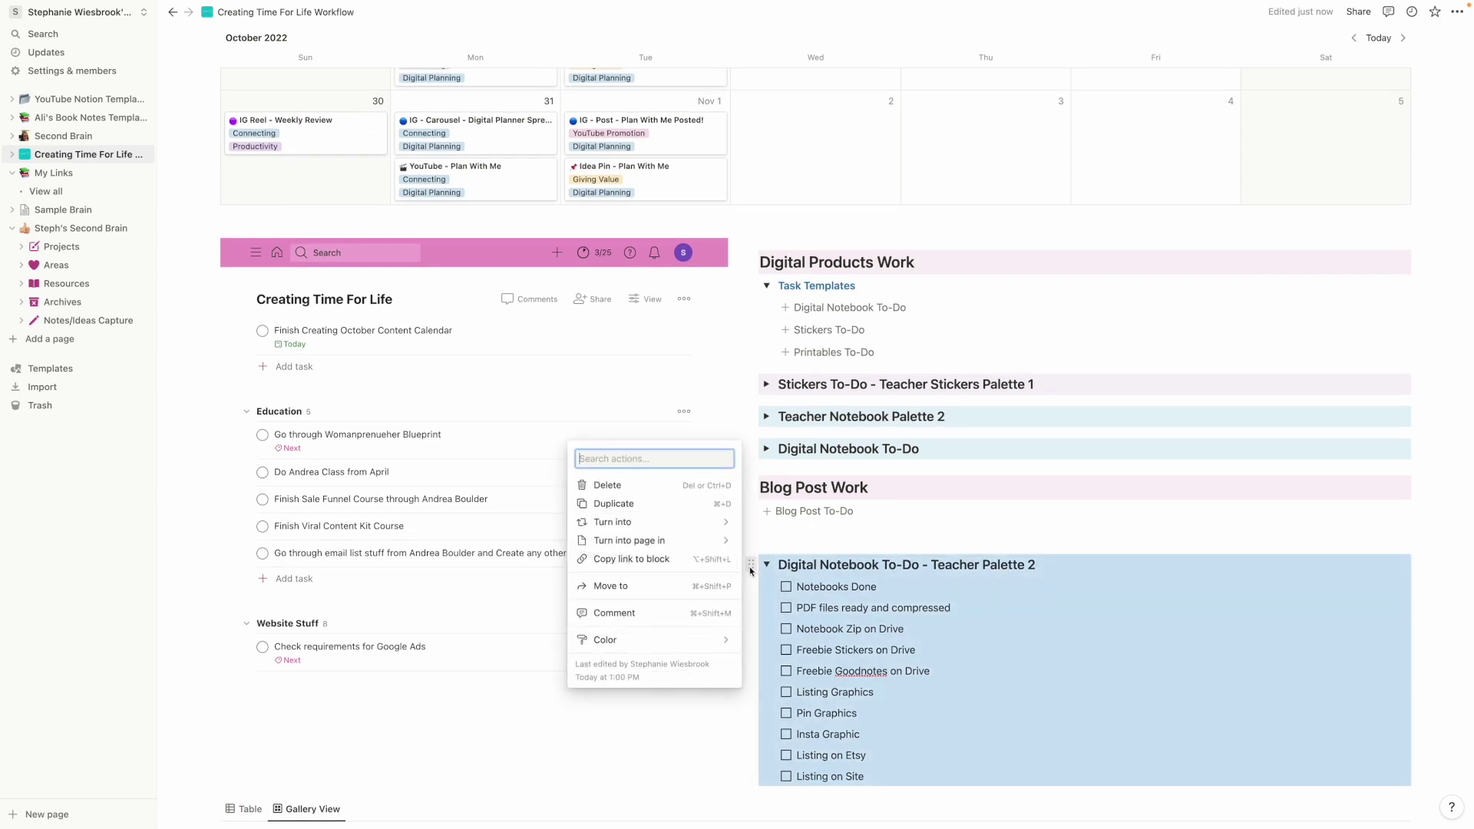
pyautogui.click(656, 485)
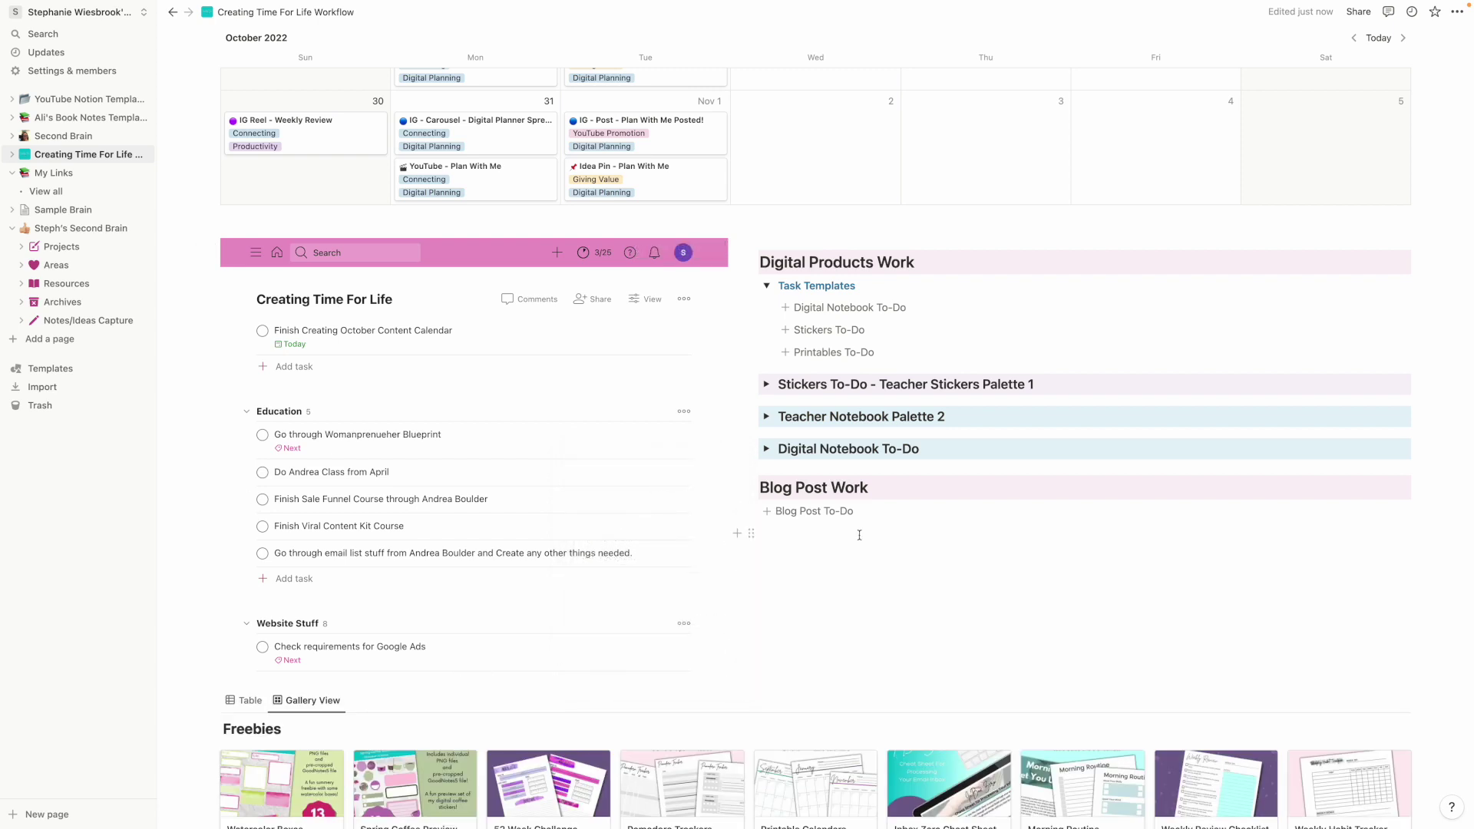
# Create a new Projects page from the Blog Post template and look over its content.
pyautogui.click(57, 250)
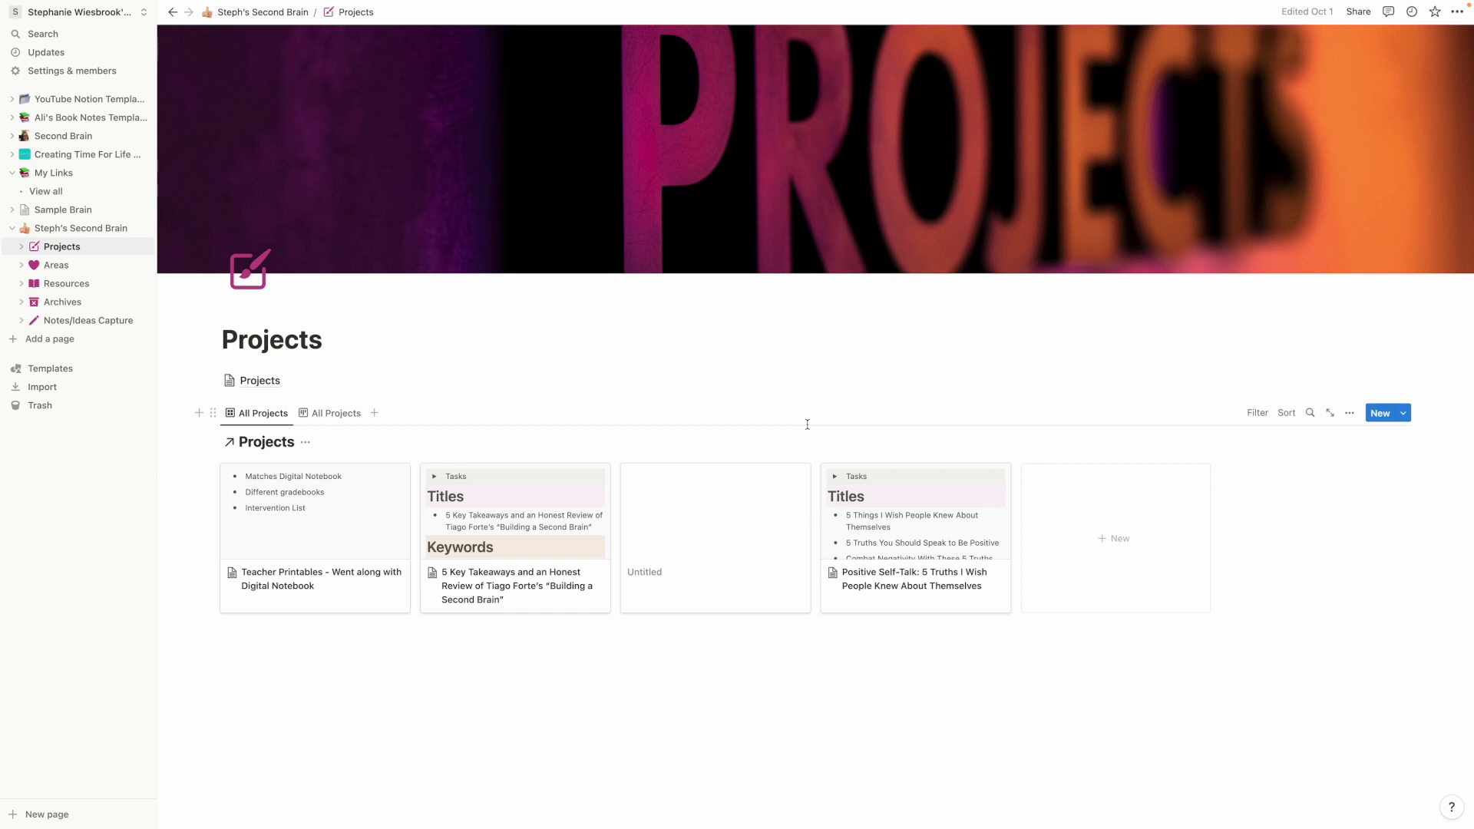
pyautogui.click(1110, 546)
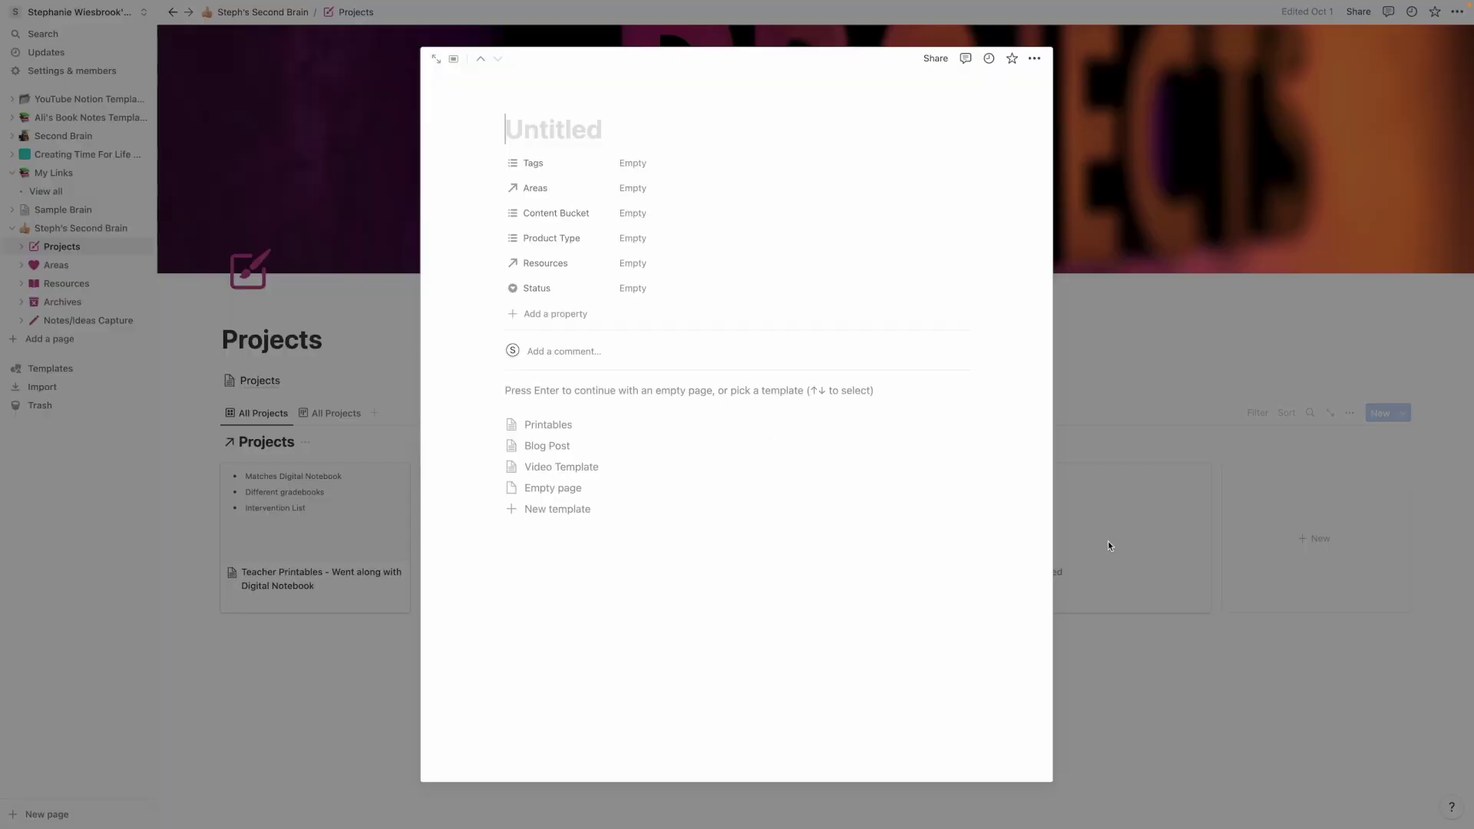
pyautogui.click(557, 452)
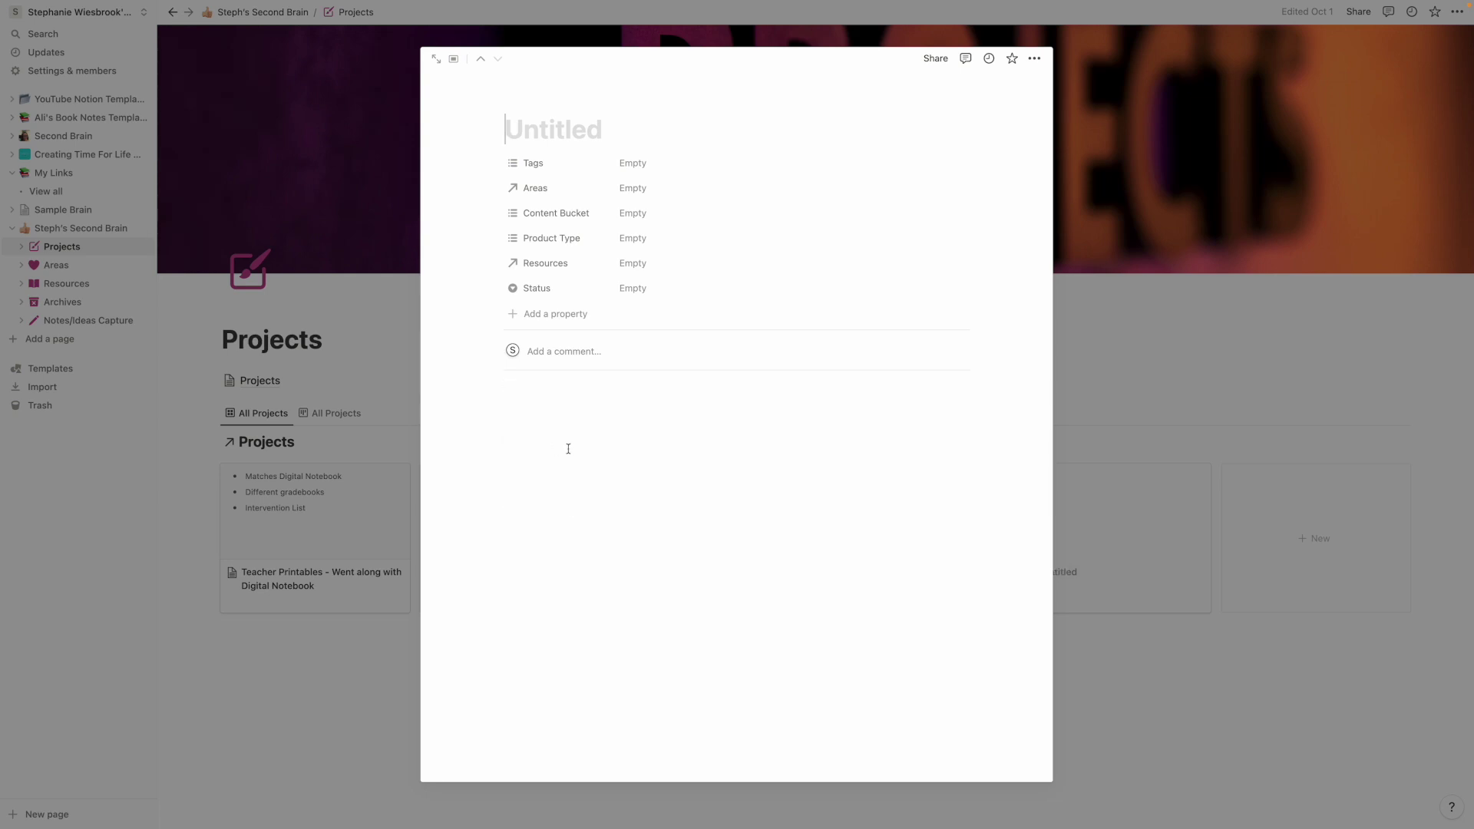
pyautogui.scroll(-5, 670, 457)
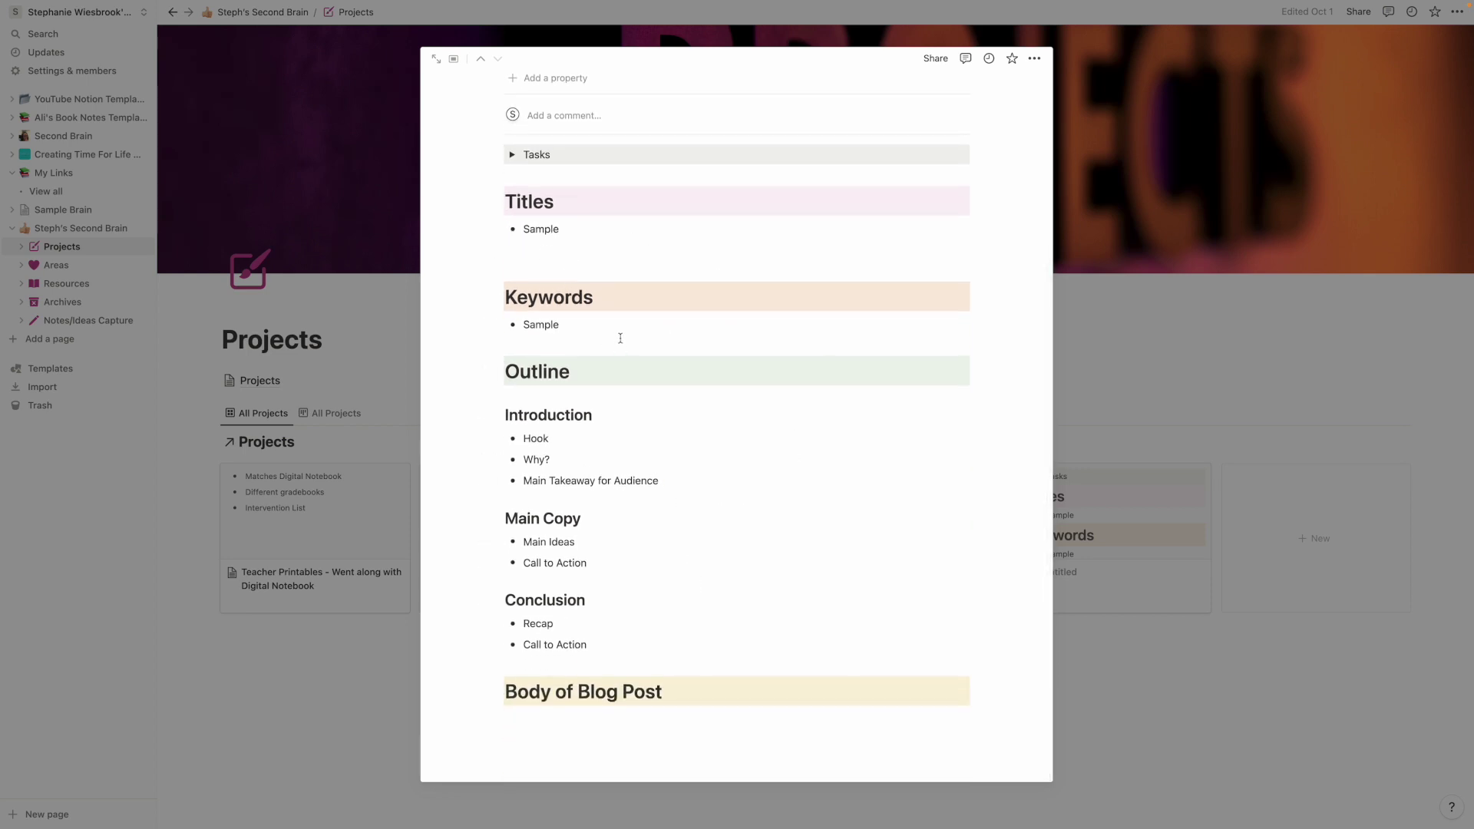
pyautogui.scroll(4, 610, 327)
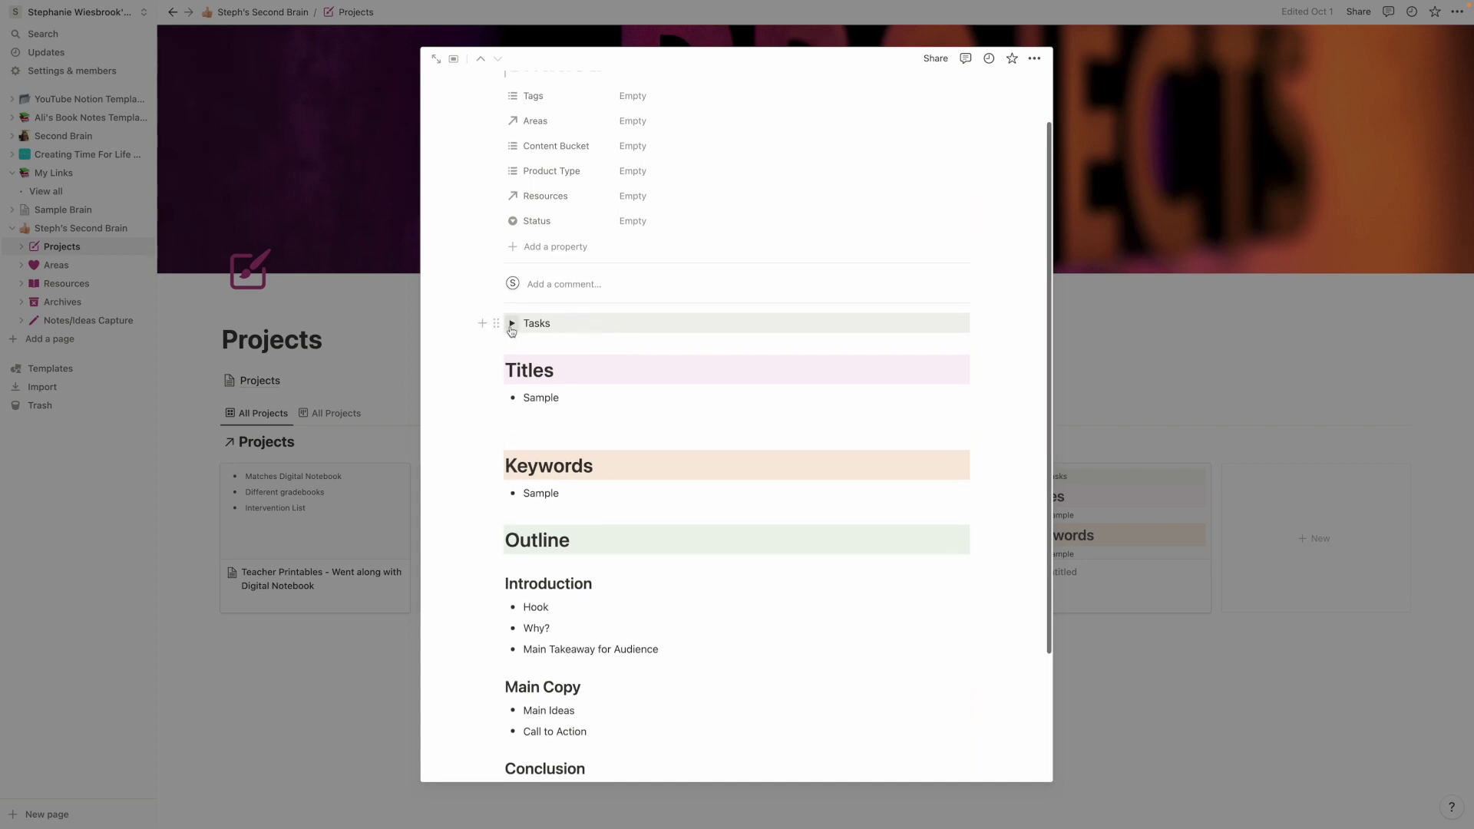
# Expand and collapse the new page's Tasks list, then move the trial page to trash.
pyautogui.click(511, 326)
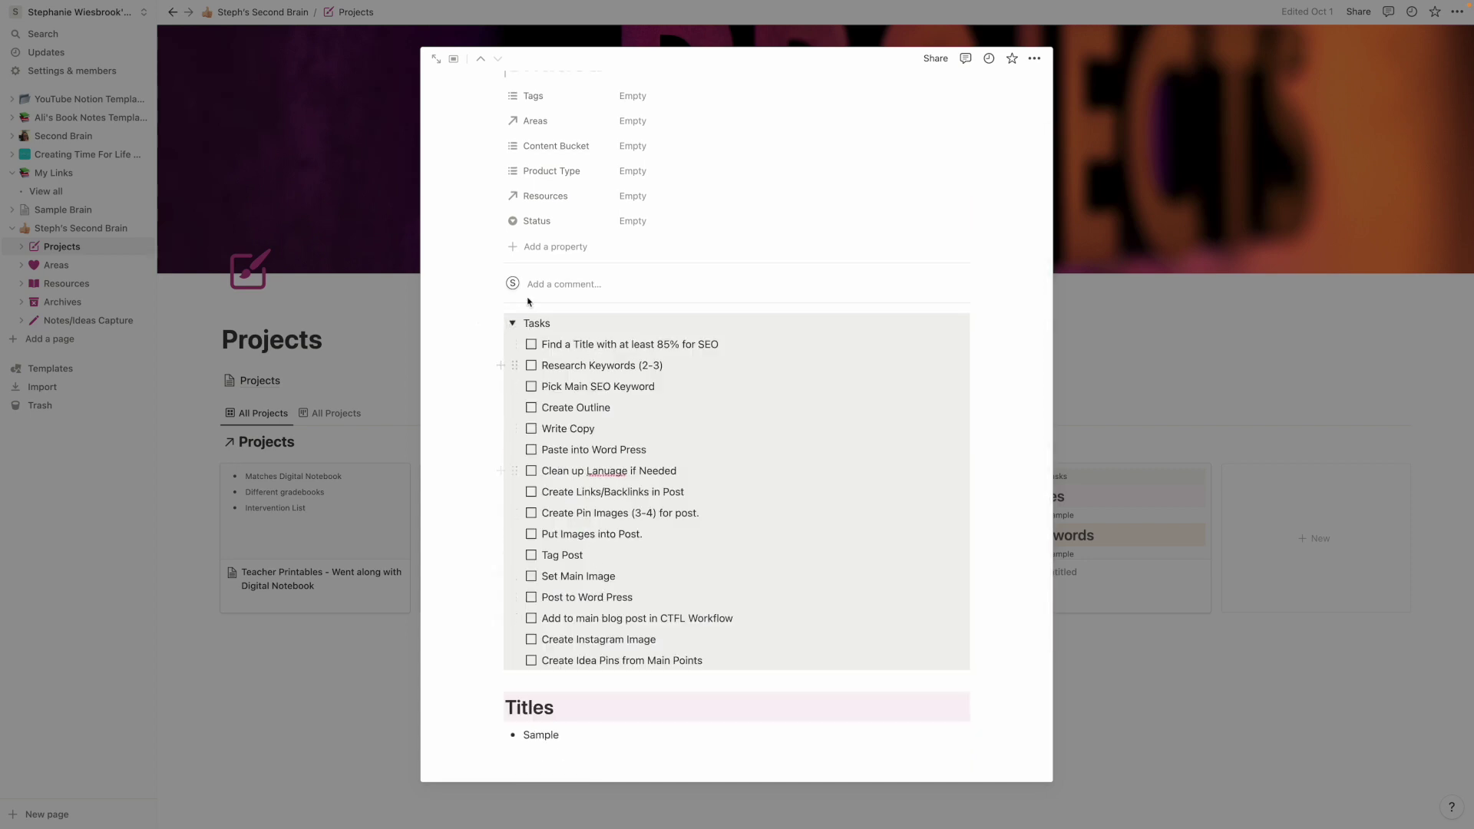
pyautogui.click(512, 323)
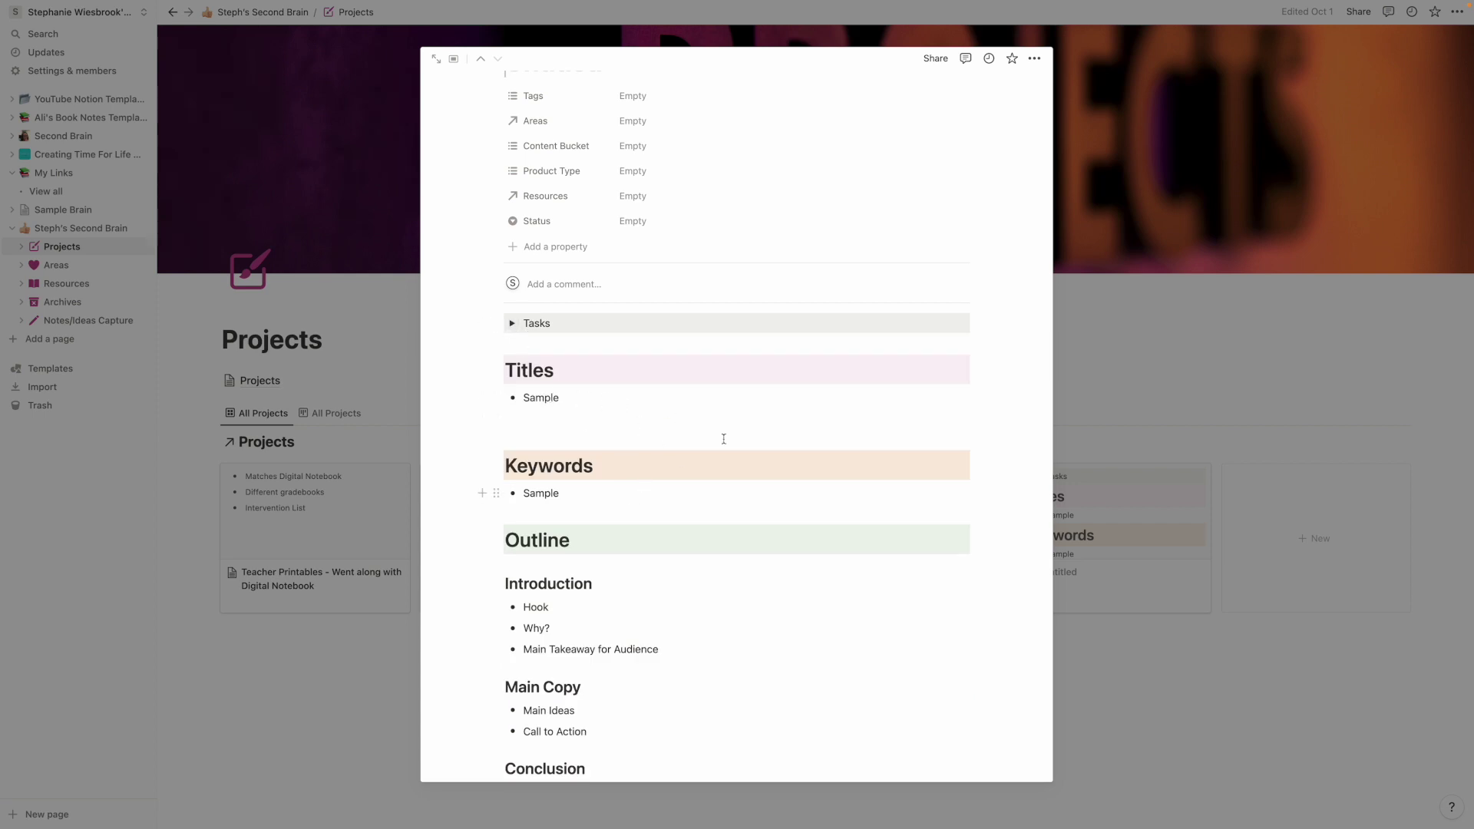
pyautogui.scroll(2, 787, 382)
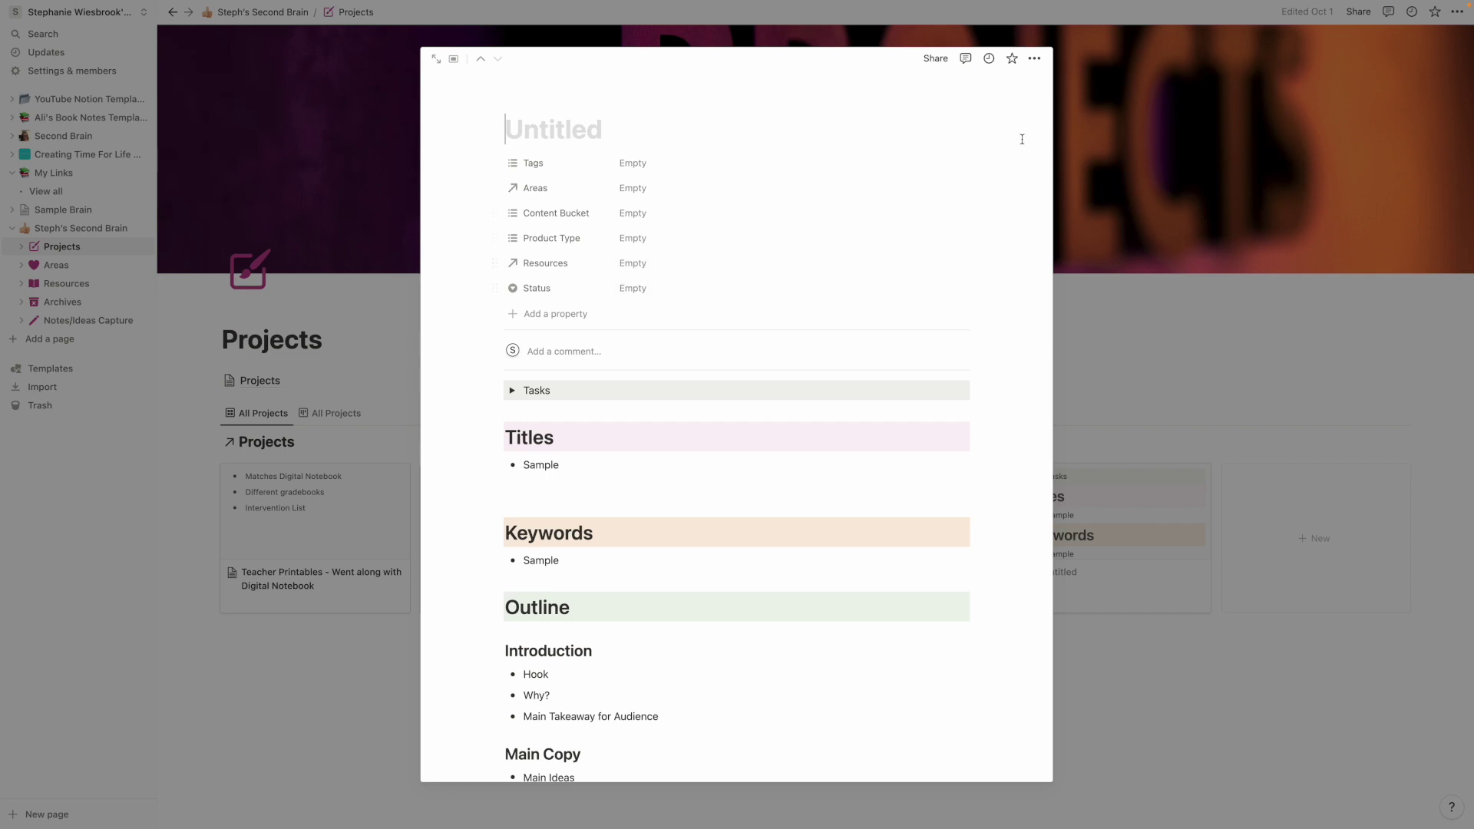
pyautogui.click(1034, 59)
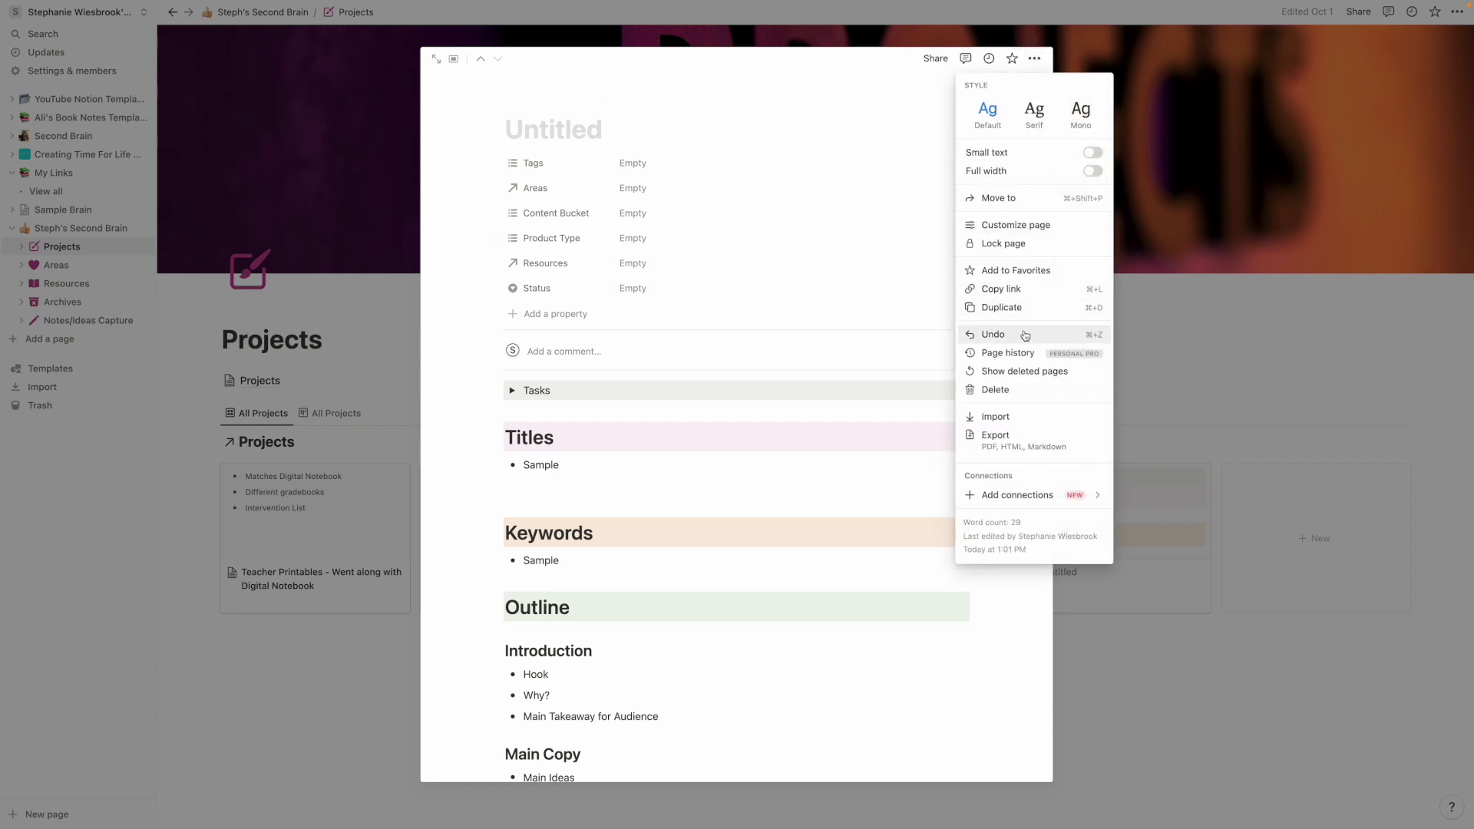
pyautogui.click(1004, 390)
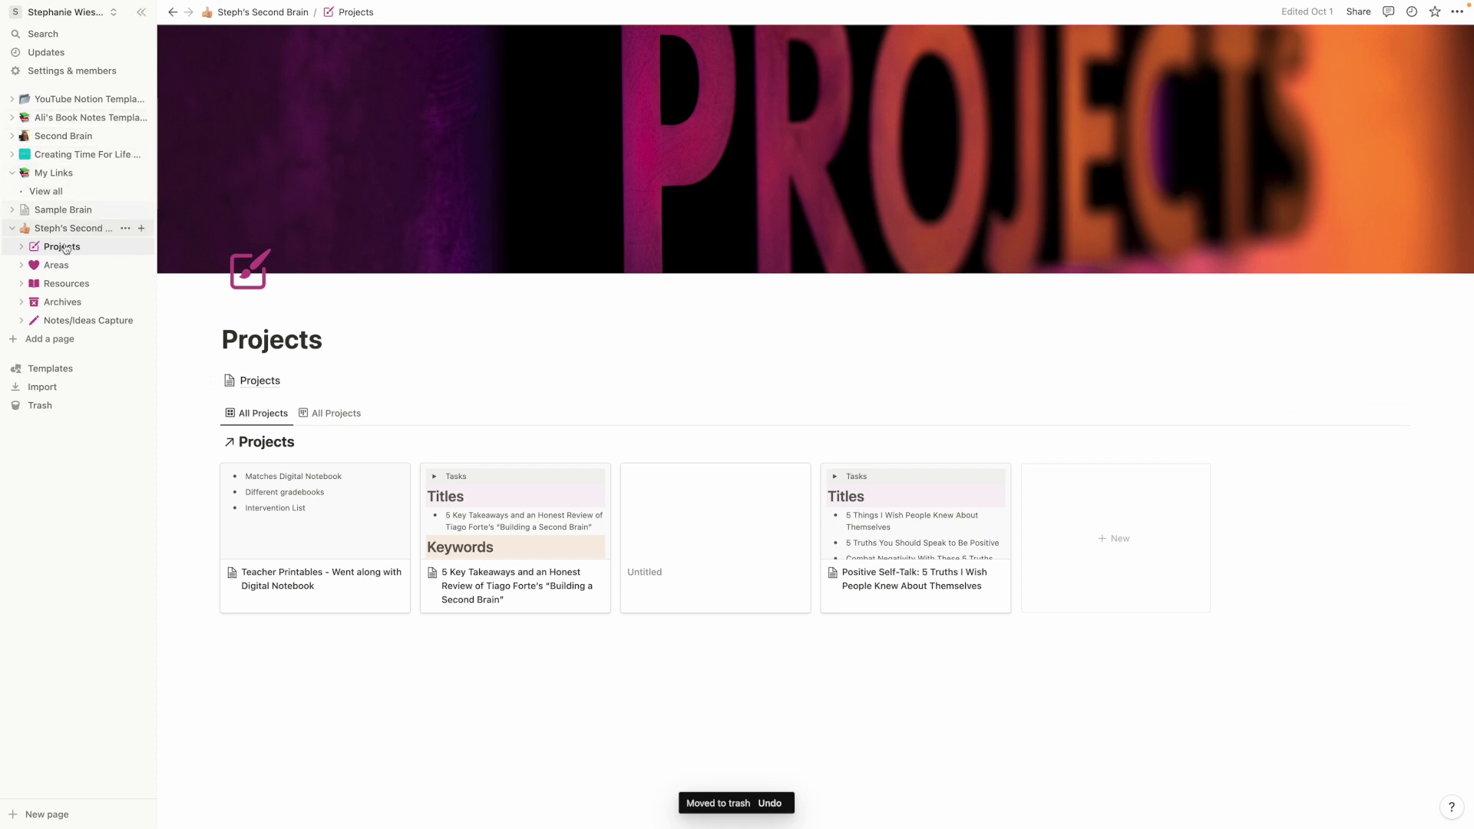
# Return to Creating Time For Life Workflow and scroll down to the Digital Products Master List gallery.
pyautogui.click(68, 159)
pyautogui.scroll(-3, 717, 397)
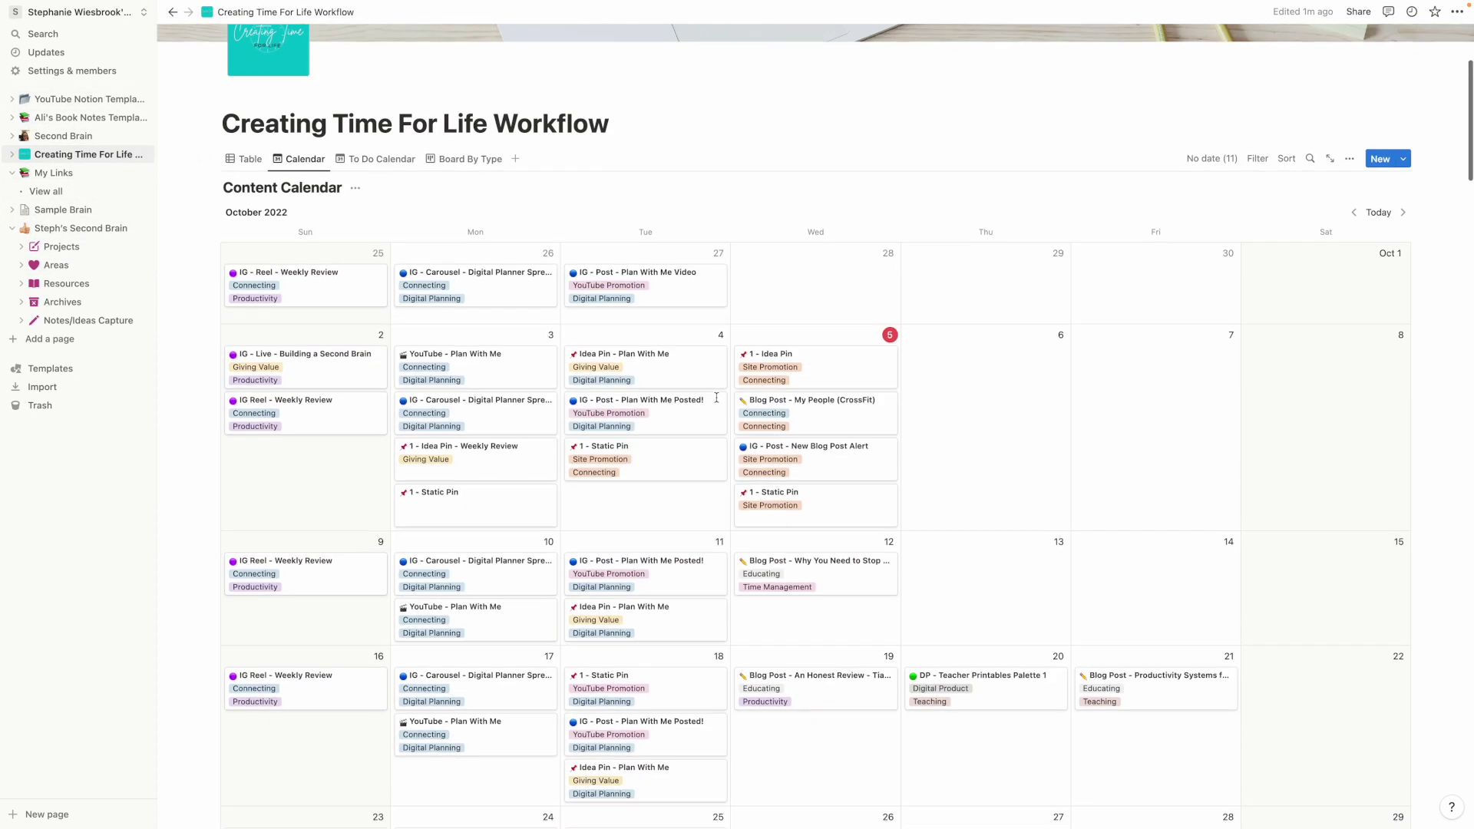
pyautogui.scroll(-15, 716, 397)
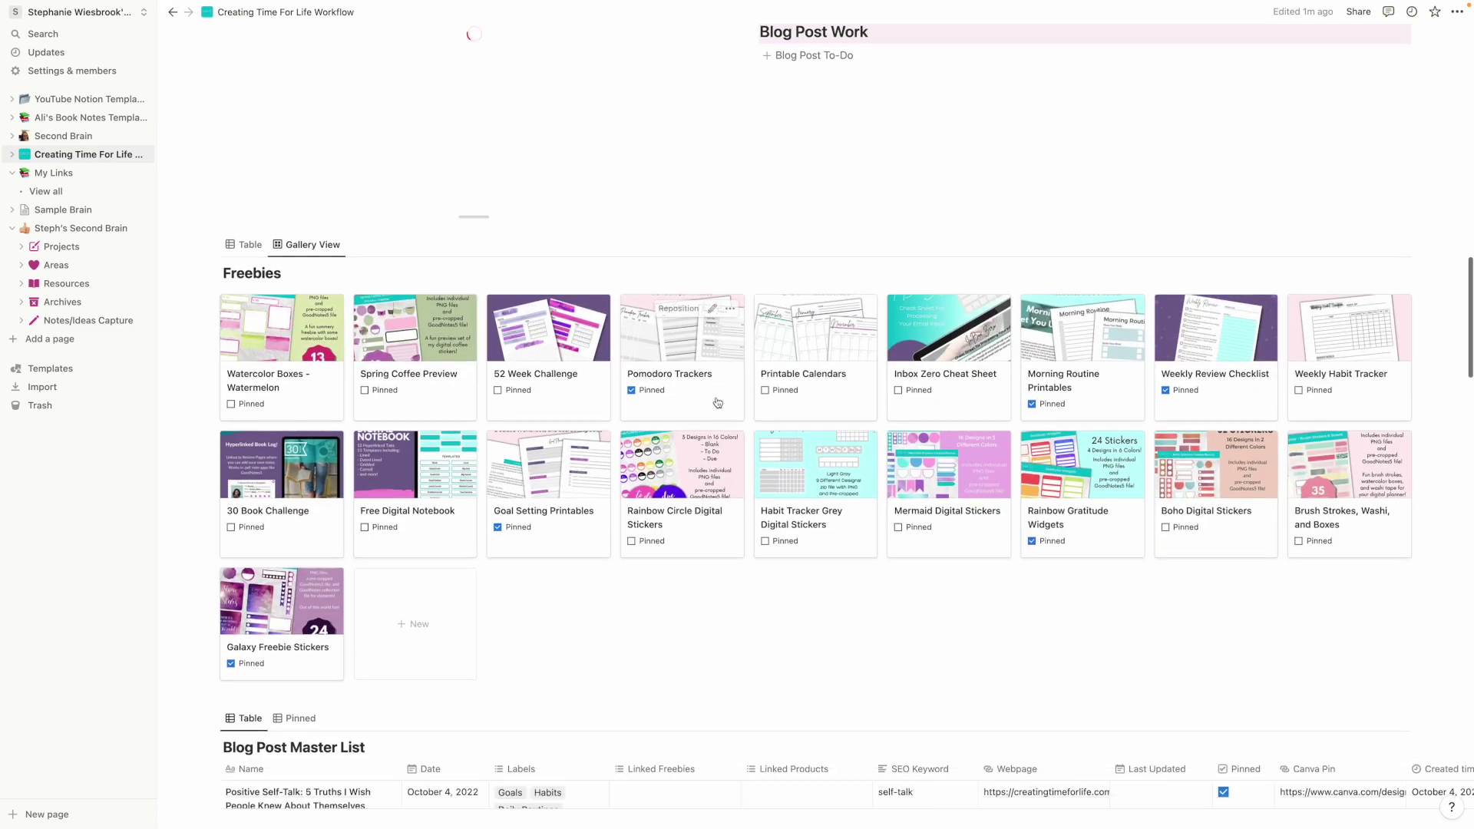
pyautogui.scroll(-1, 717, 402)
pyautogui.scroll(-2, 619, 467)
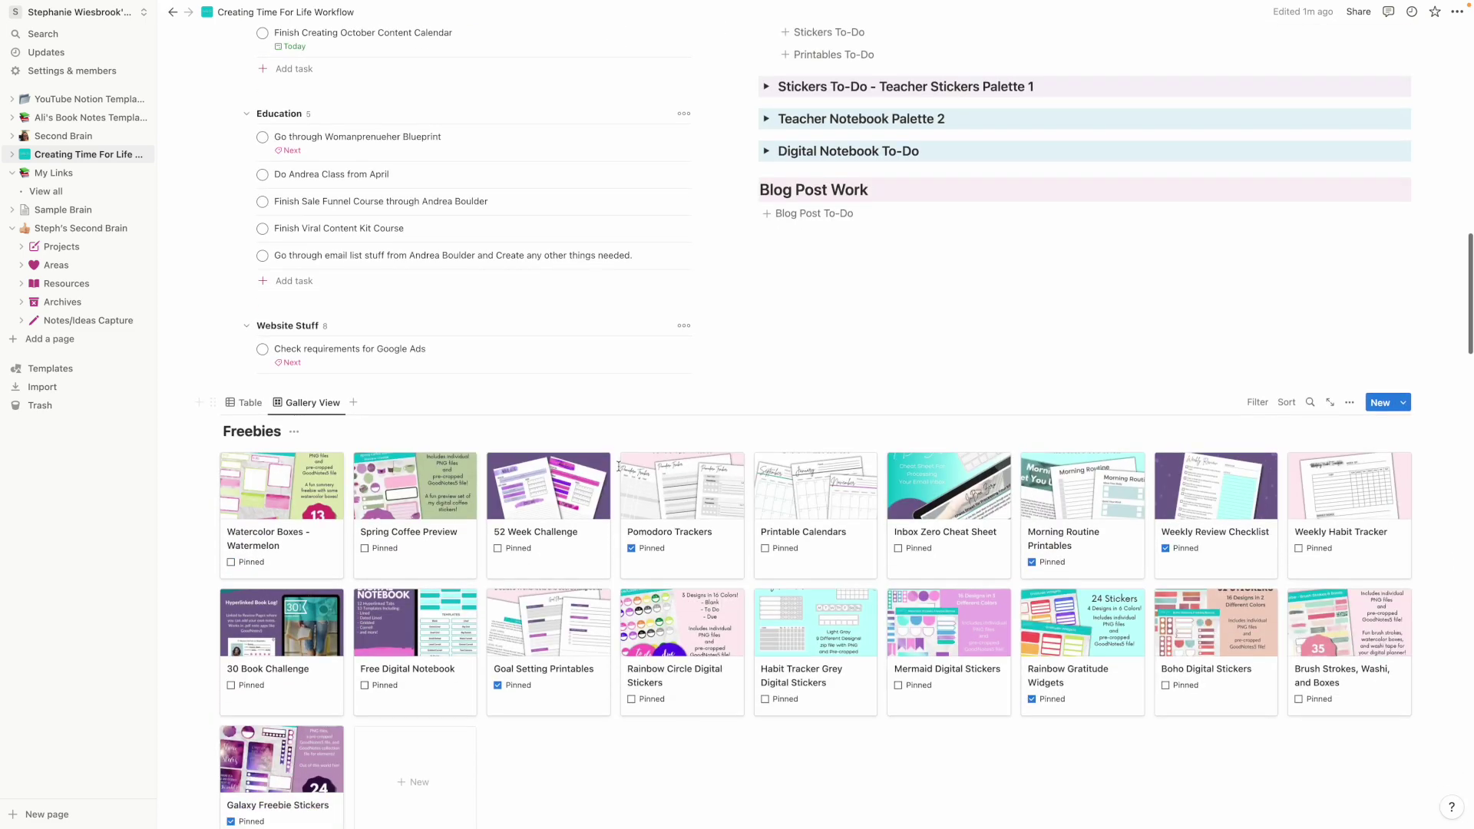
pyautogui.scroll(-5, 619, 466)
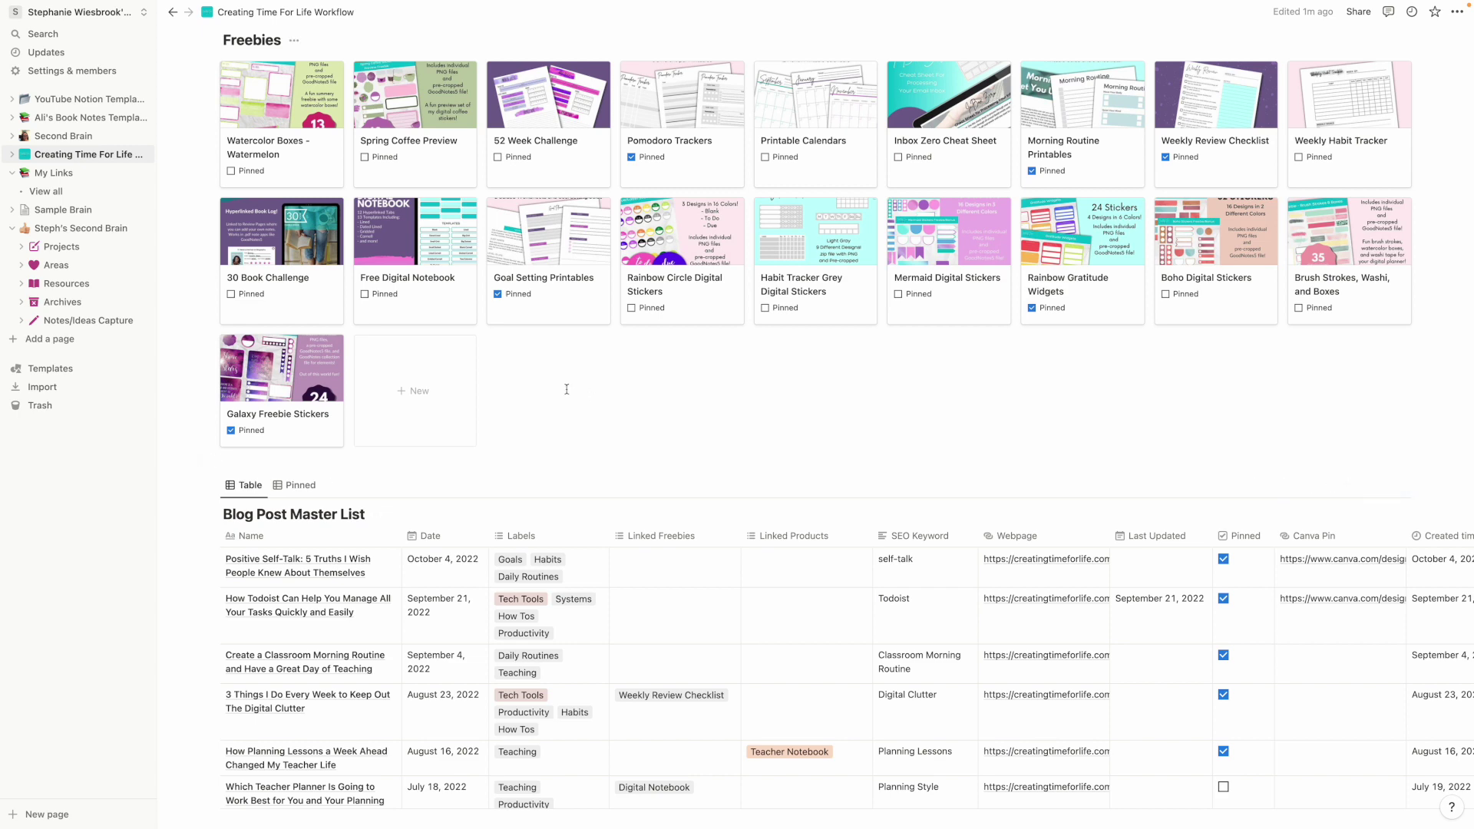
pyautogui.scroll(-5, 603, 315)
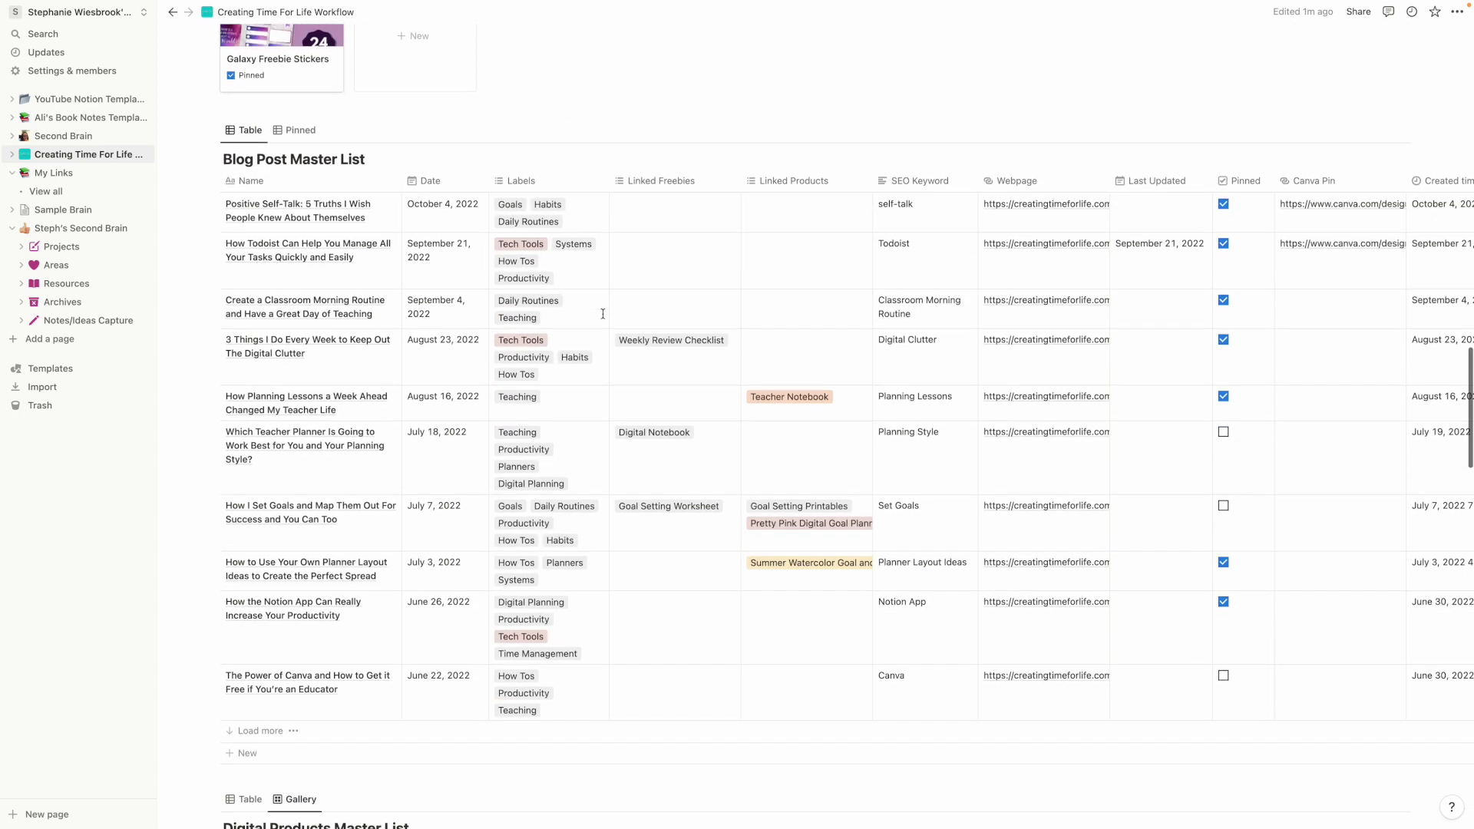
pyautogui.scroll(-8, 602, 315)
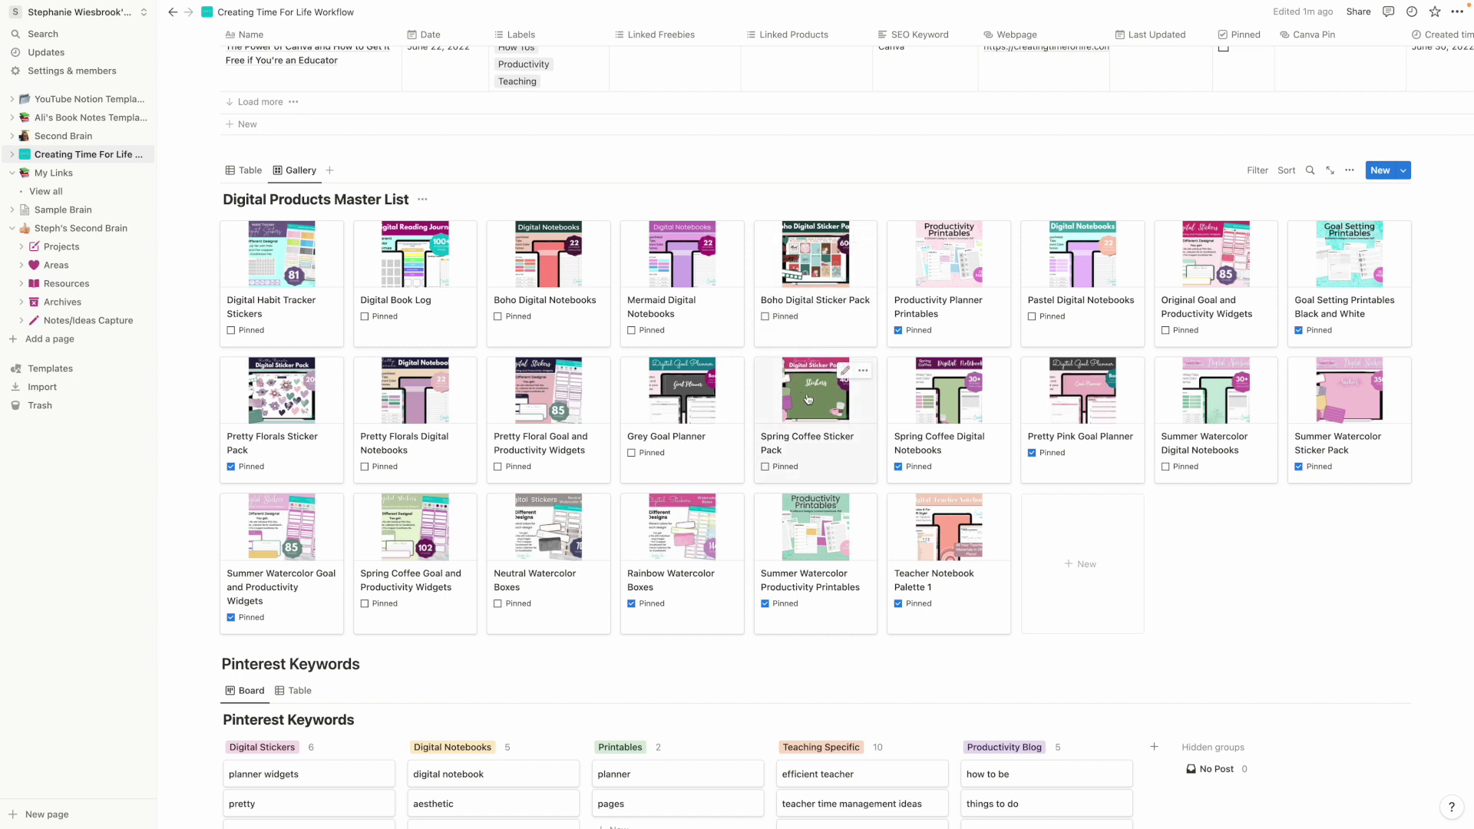
# Switch Digital Products to Table and back to Gallery, and preview Summer Watercolor Productivity Printables.
pyautogui.click(246, 171)
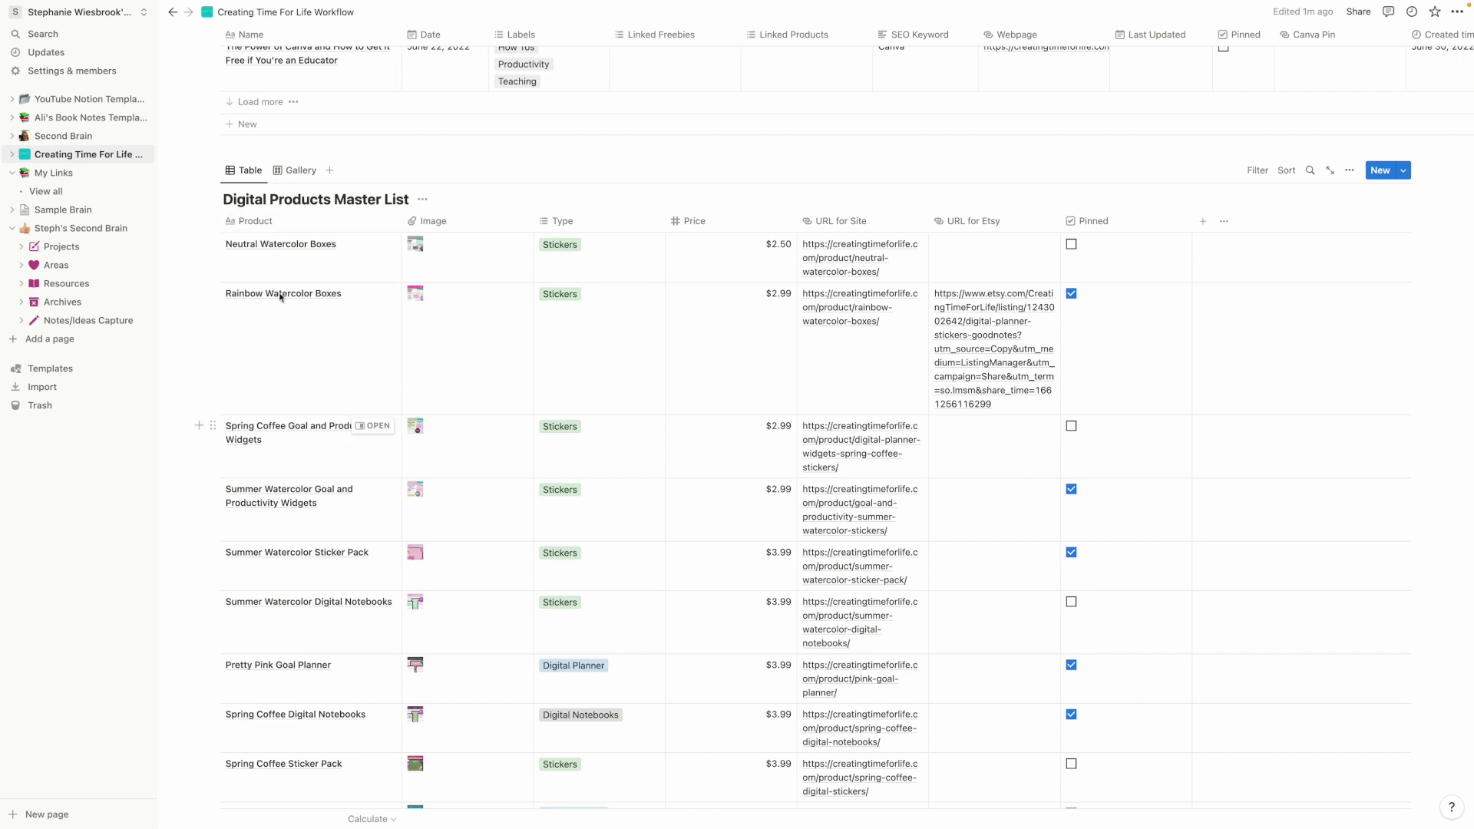
pyautogui.click(298, 171)
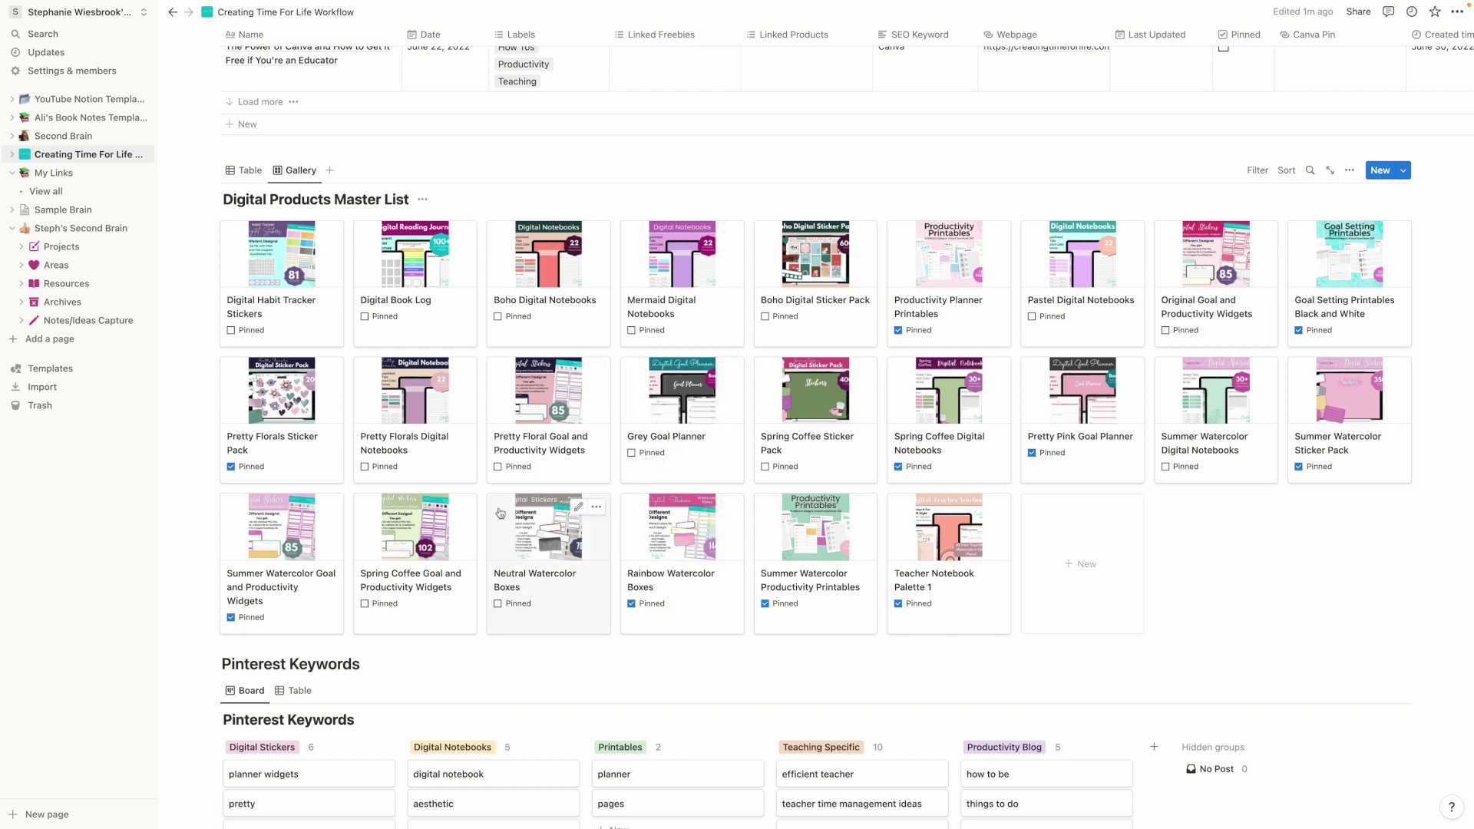
pyautogui.click(820, 536)
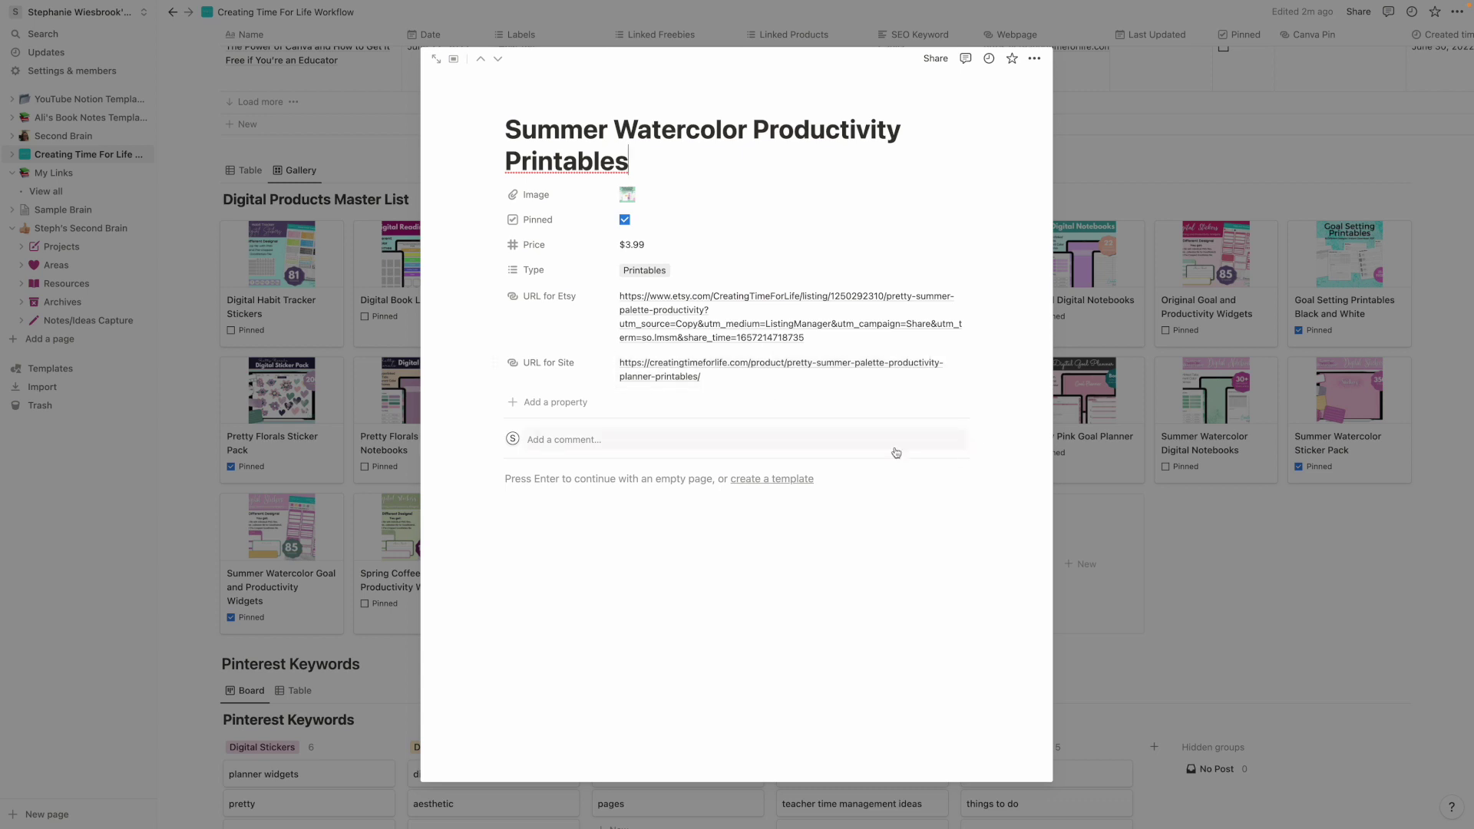
pyautogui.click(1249, 556)
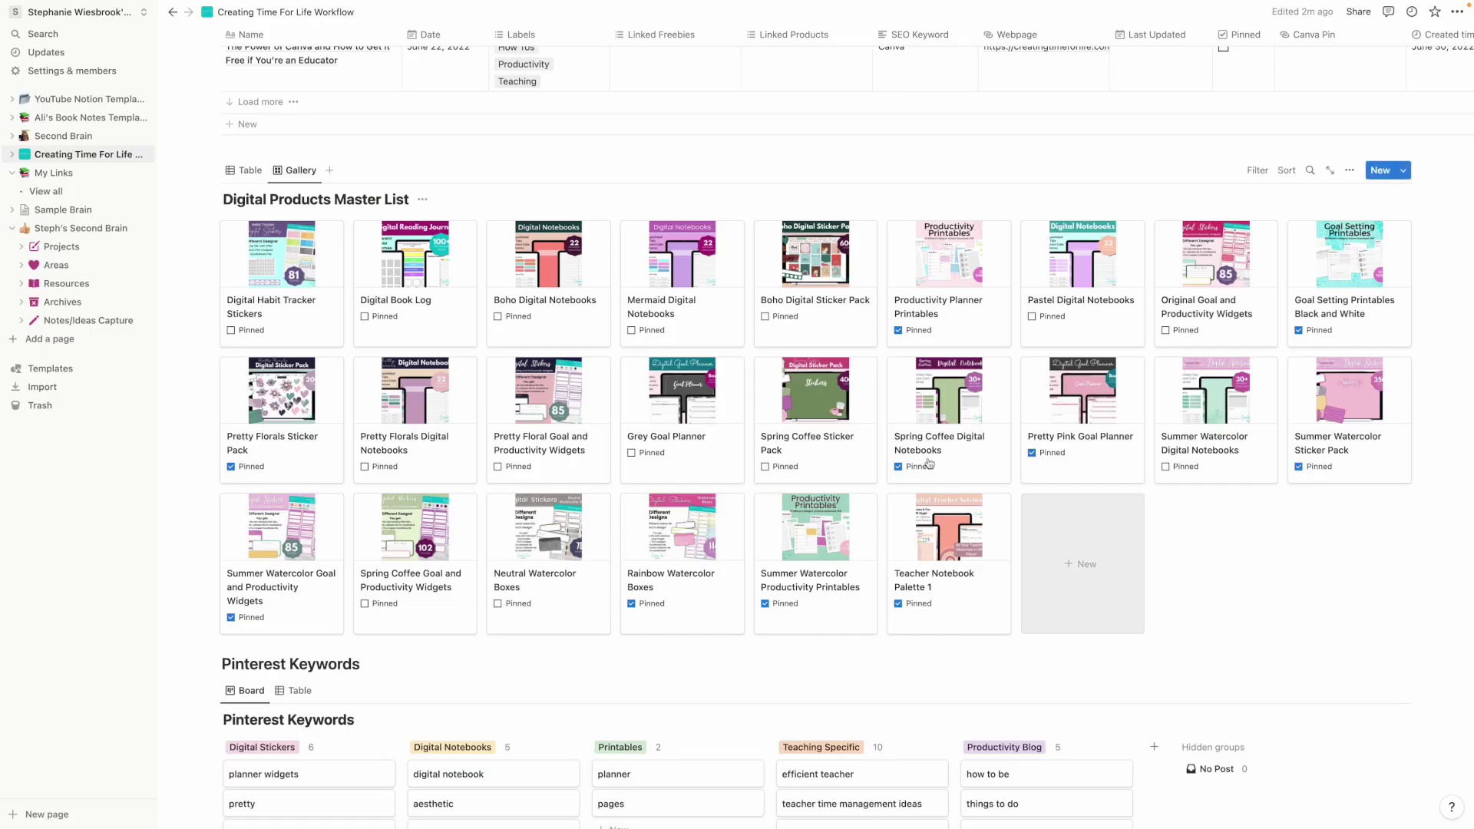
pyautogui.scroll(15, 924, 460)
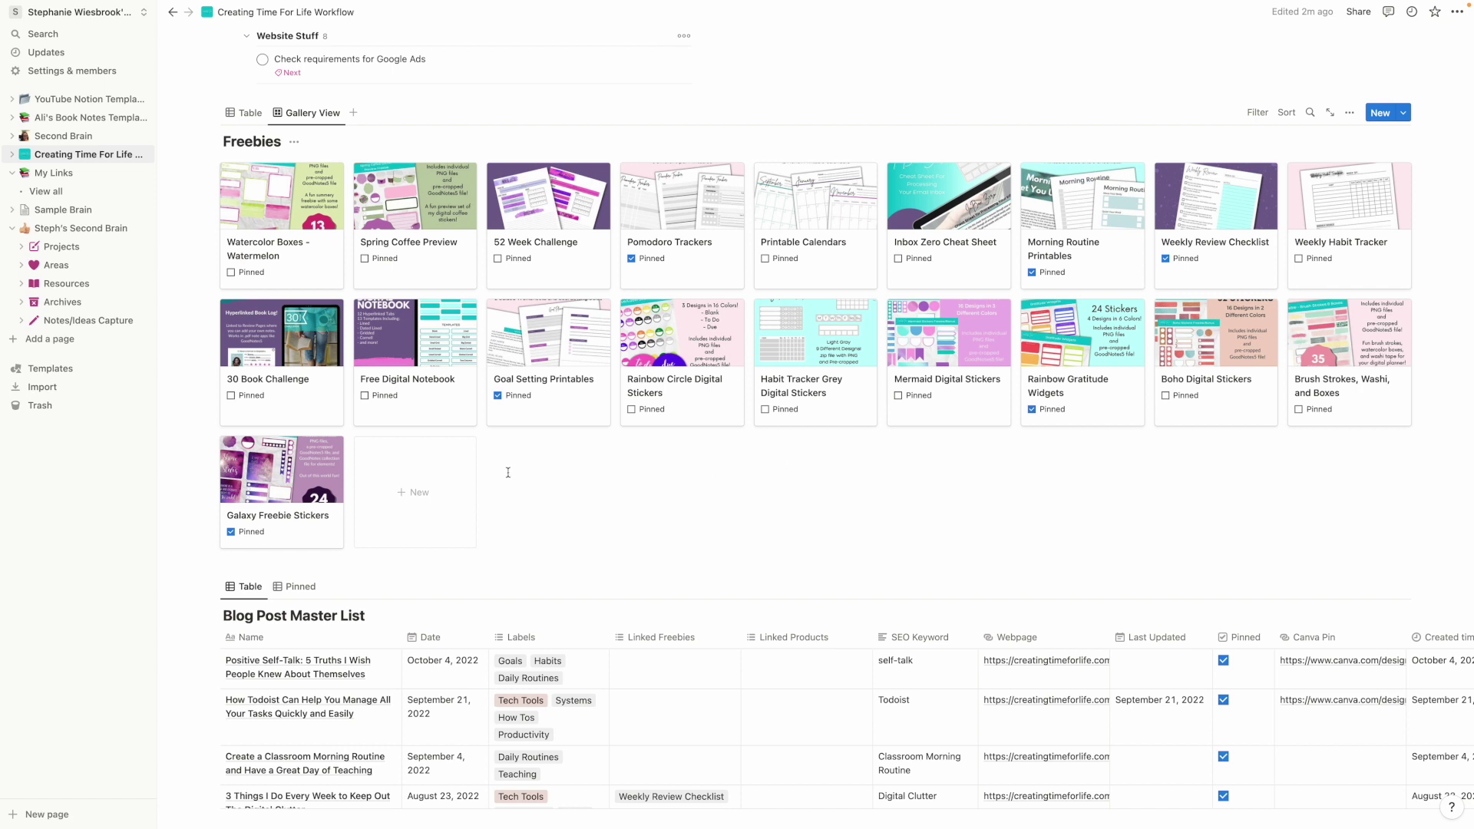
# Preview the Galaxy Freebie Stickers entry's form link and Stickers type, then close it.
pyautogui.click(294, 476)
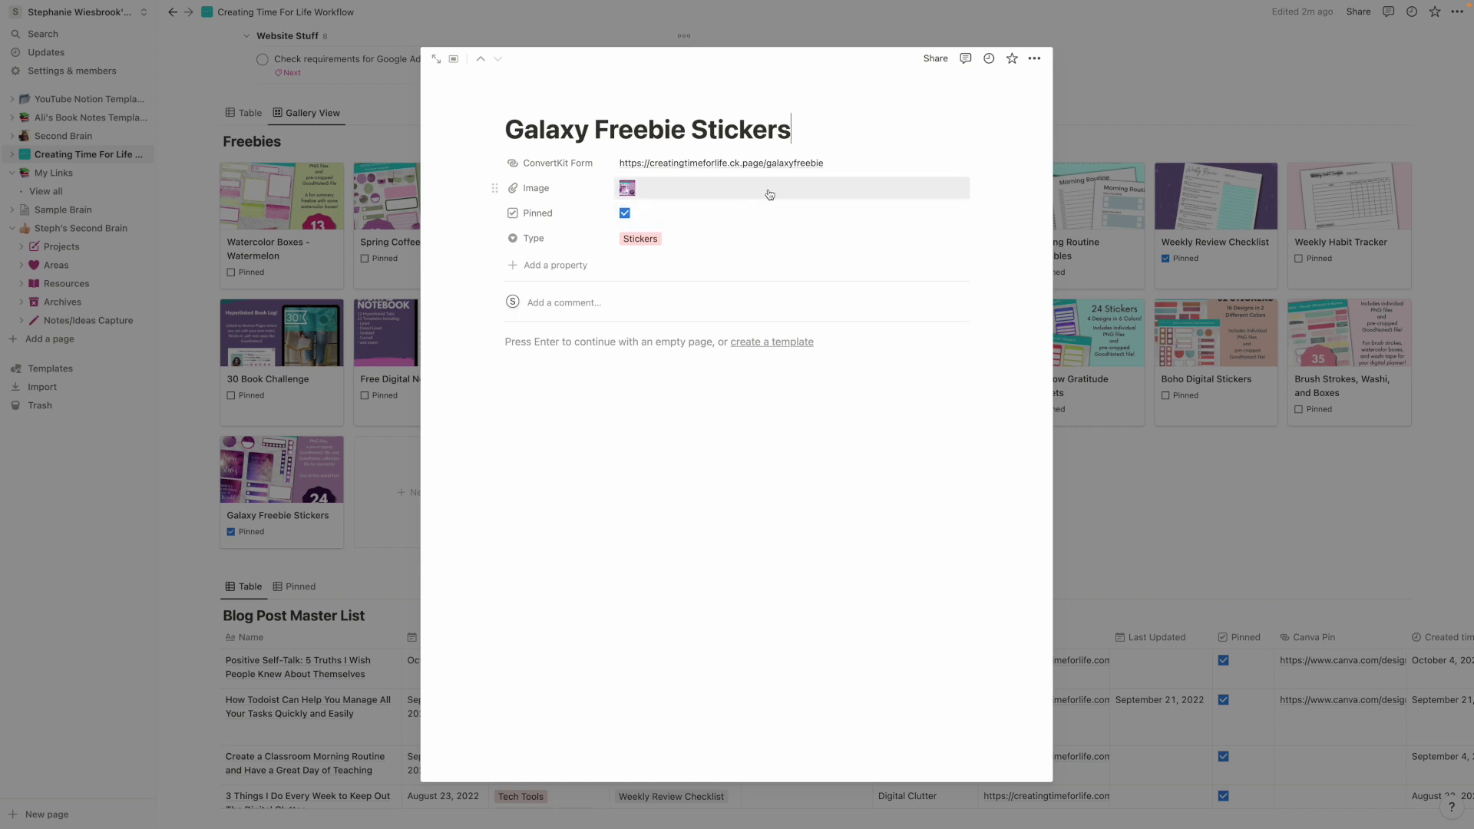
pyautogui.click(1145, 518)
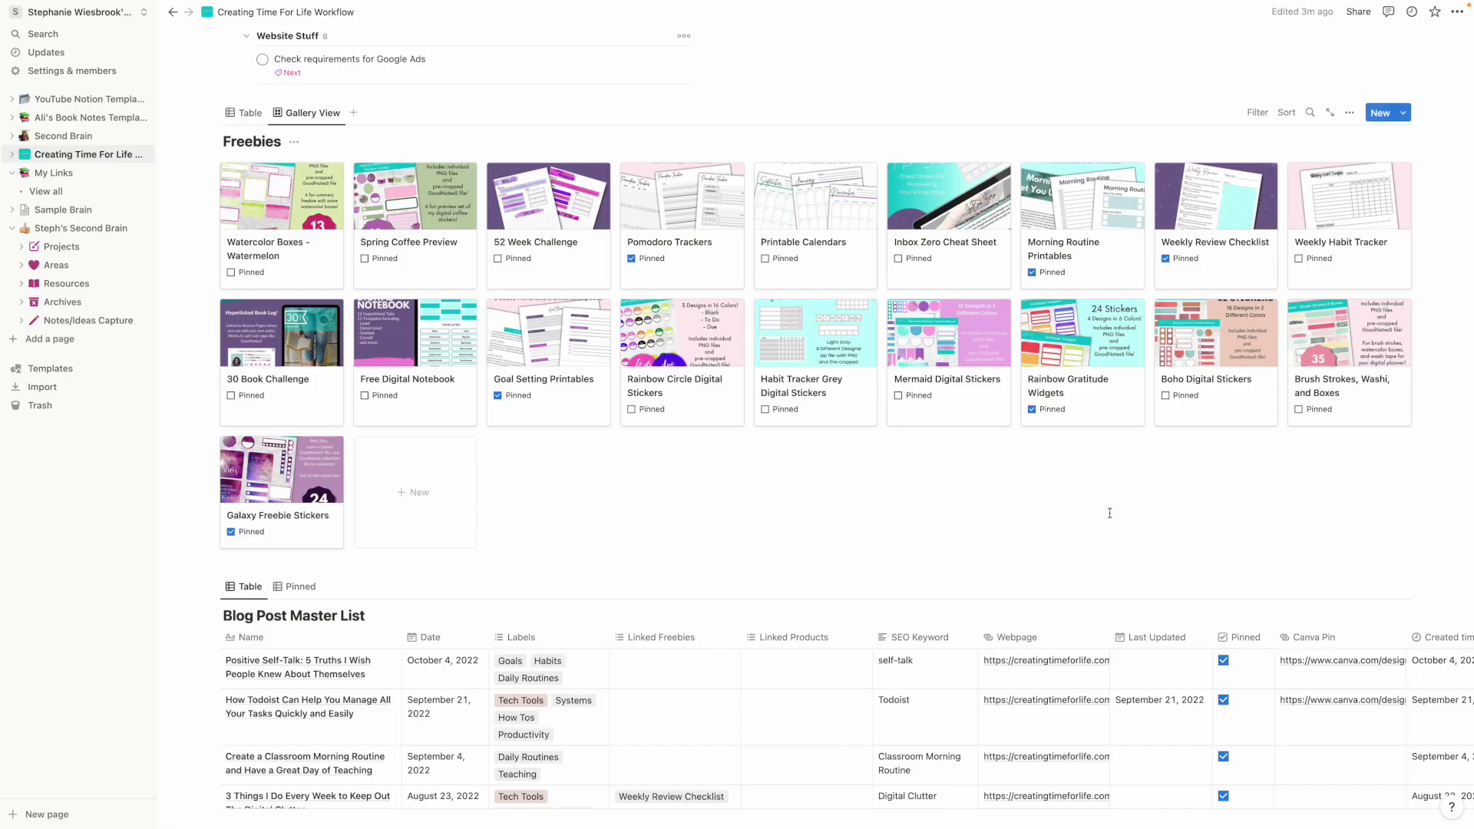
pyautogui.scroll(10, 839, 489)
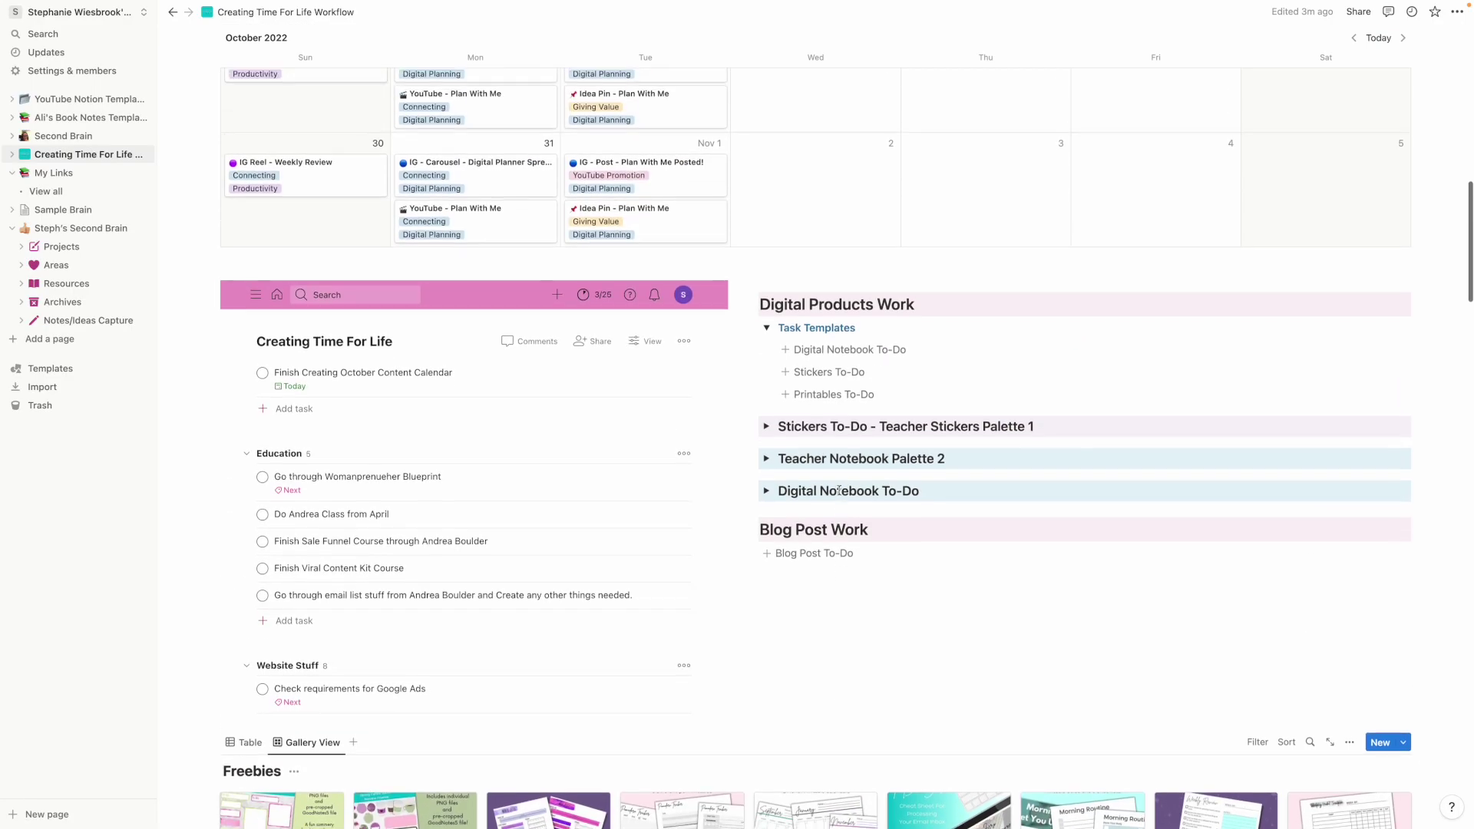
# Scroll the Blog Post Master List right and open the Positive Self-Talk post's Canva Pin link.
pyautogui.scroll(-10, 839, 490)
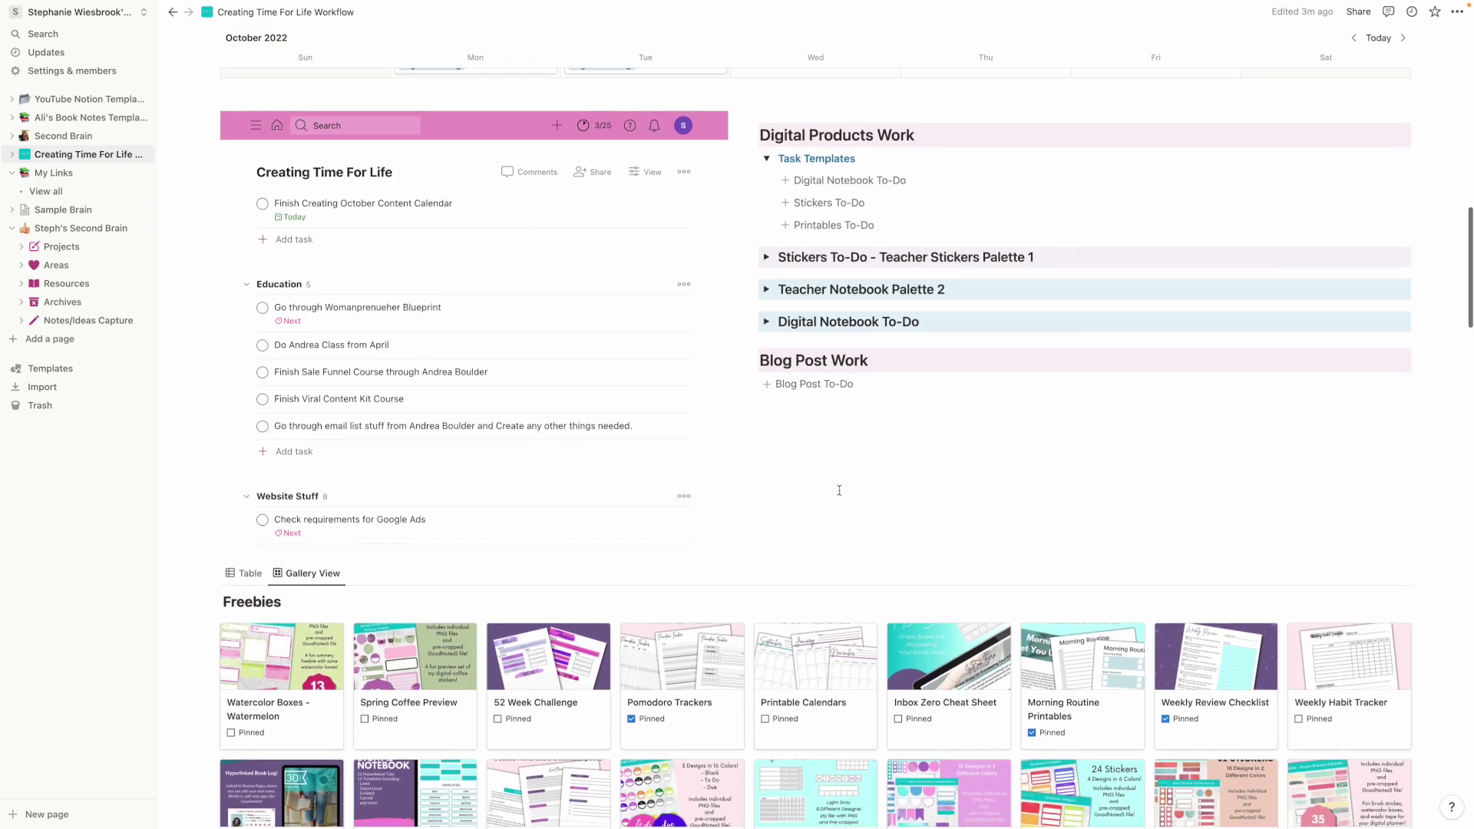
pyautogui.scroll(3, 795, 431)
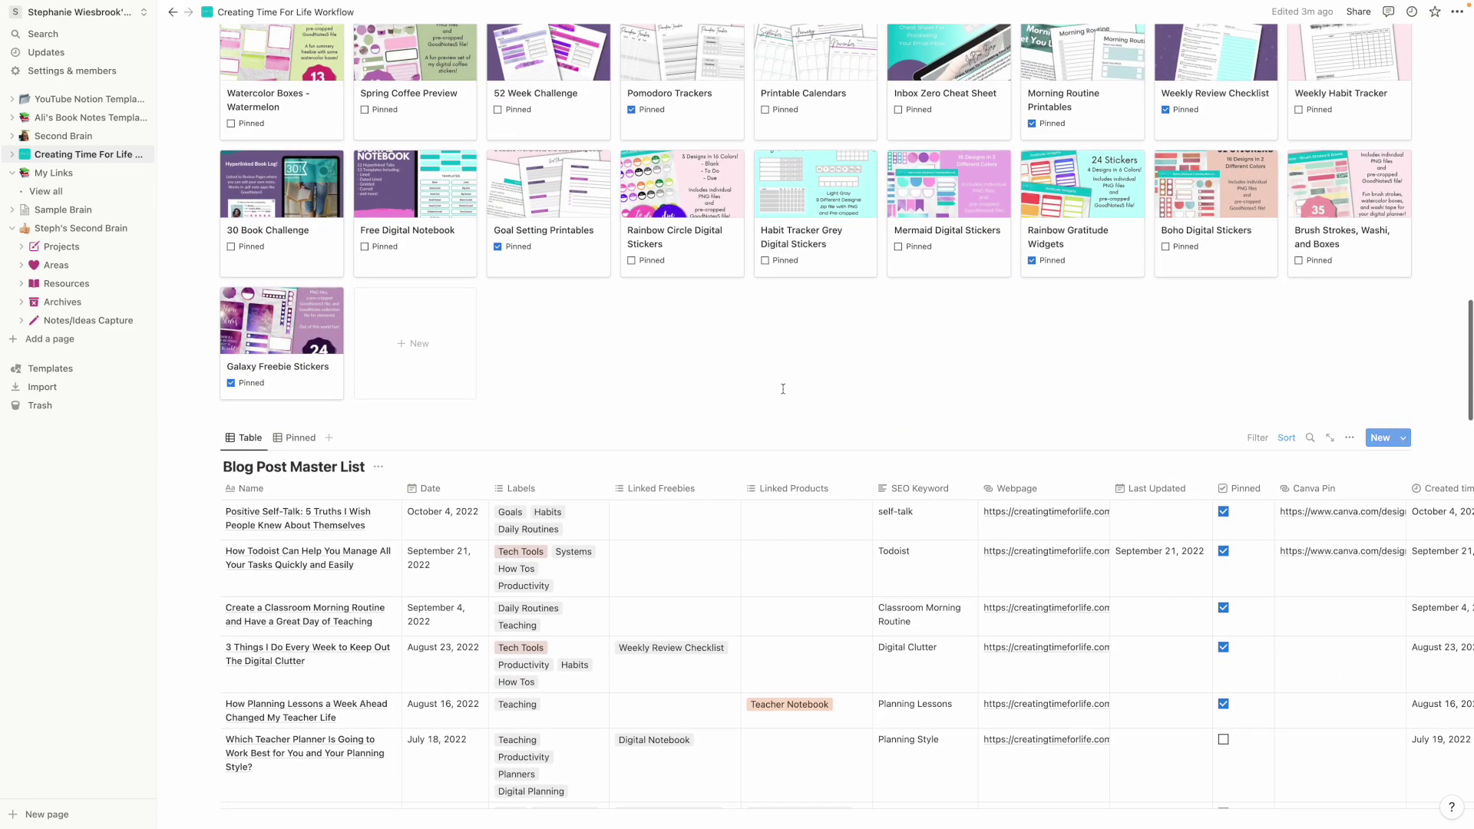
pyautogui.scroll(-5, 800, 407)
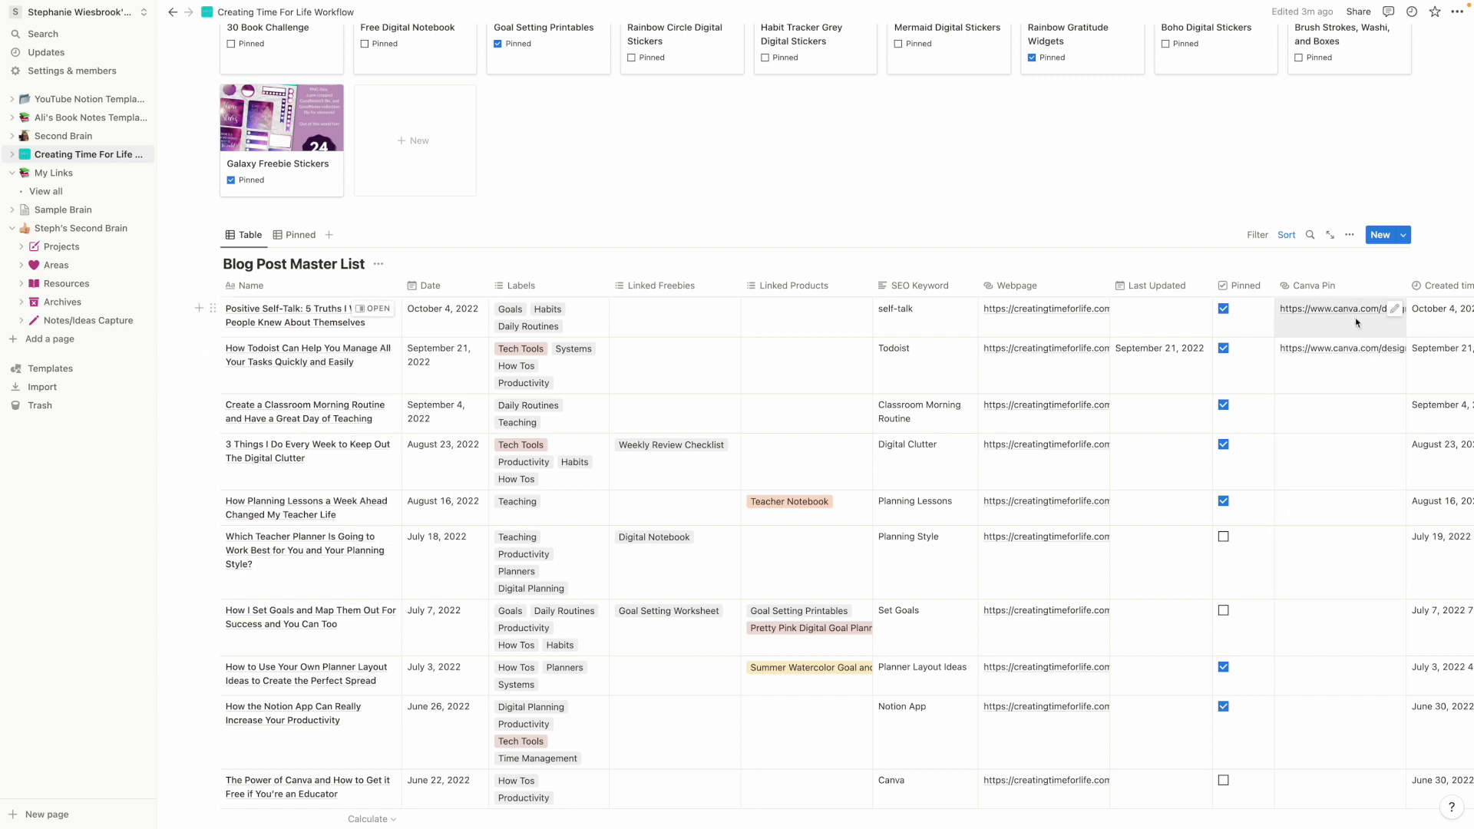
pyautogui.hscroll(3, 1321, 324)
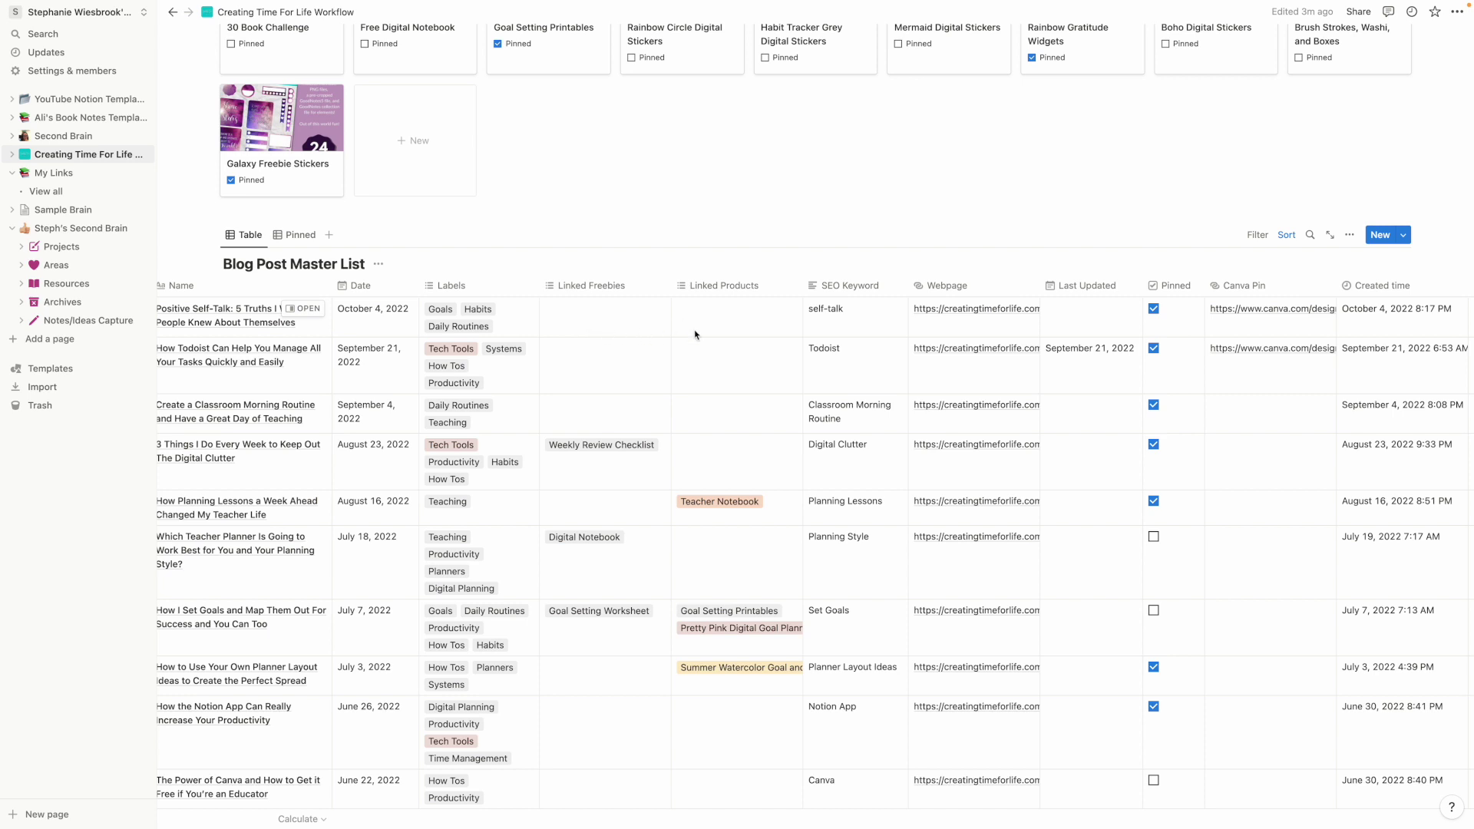
pyautogui.click(1285, 311)
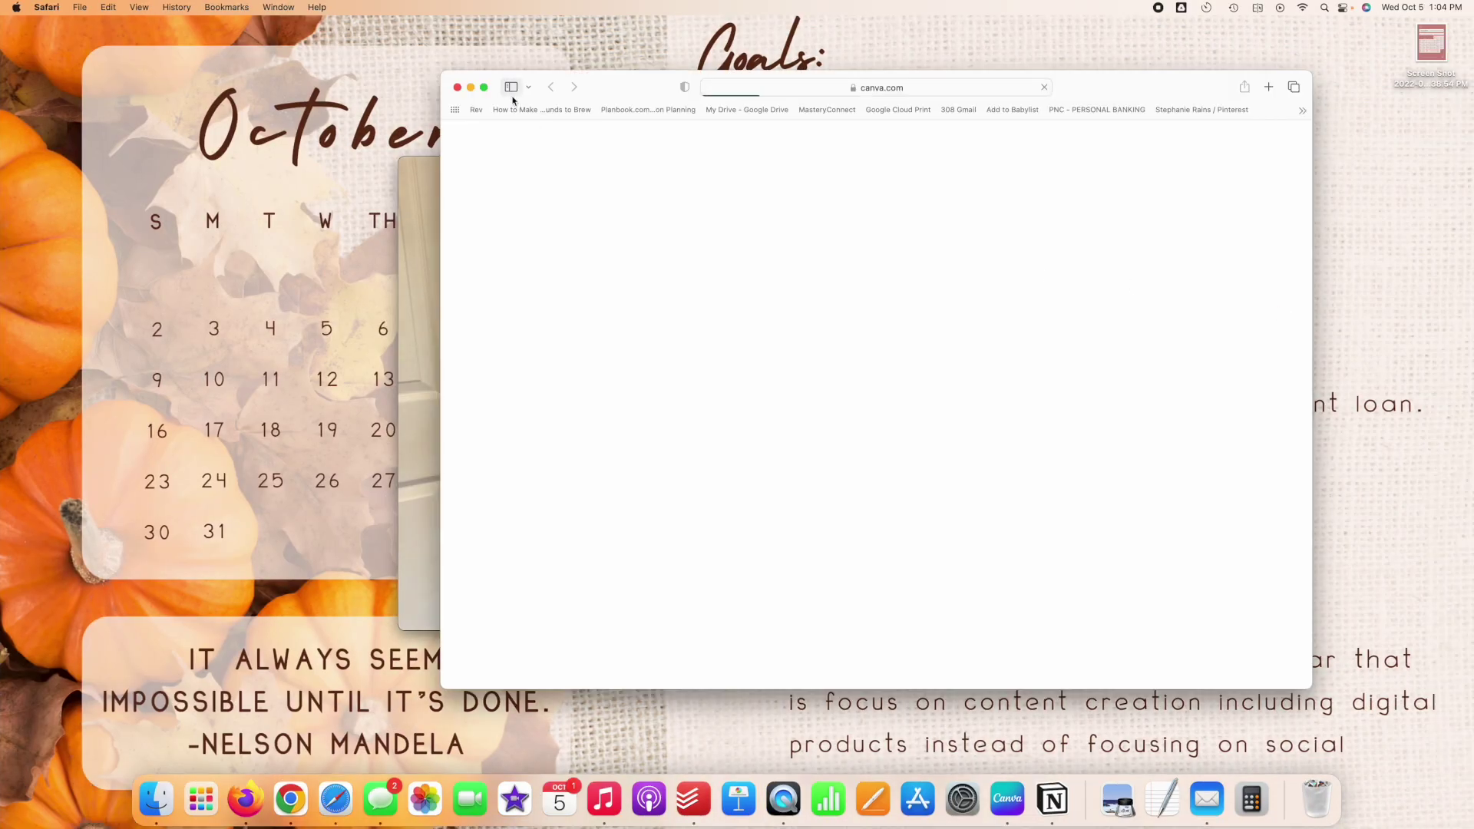
# View the Positive Self-Talk pin design in Canva, then switch back to the Notion space.
pyautogui.moveTo(486, 91)
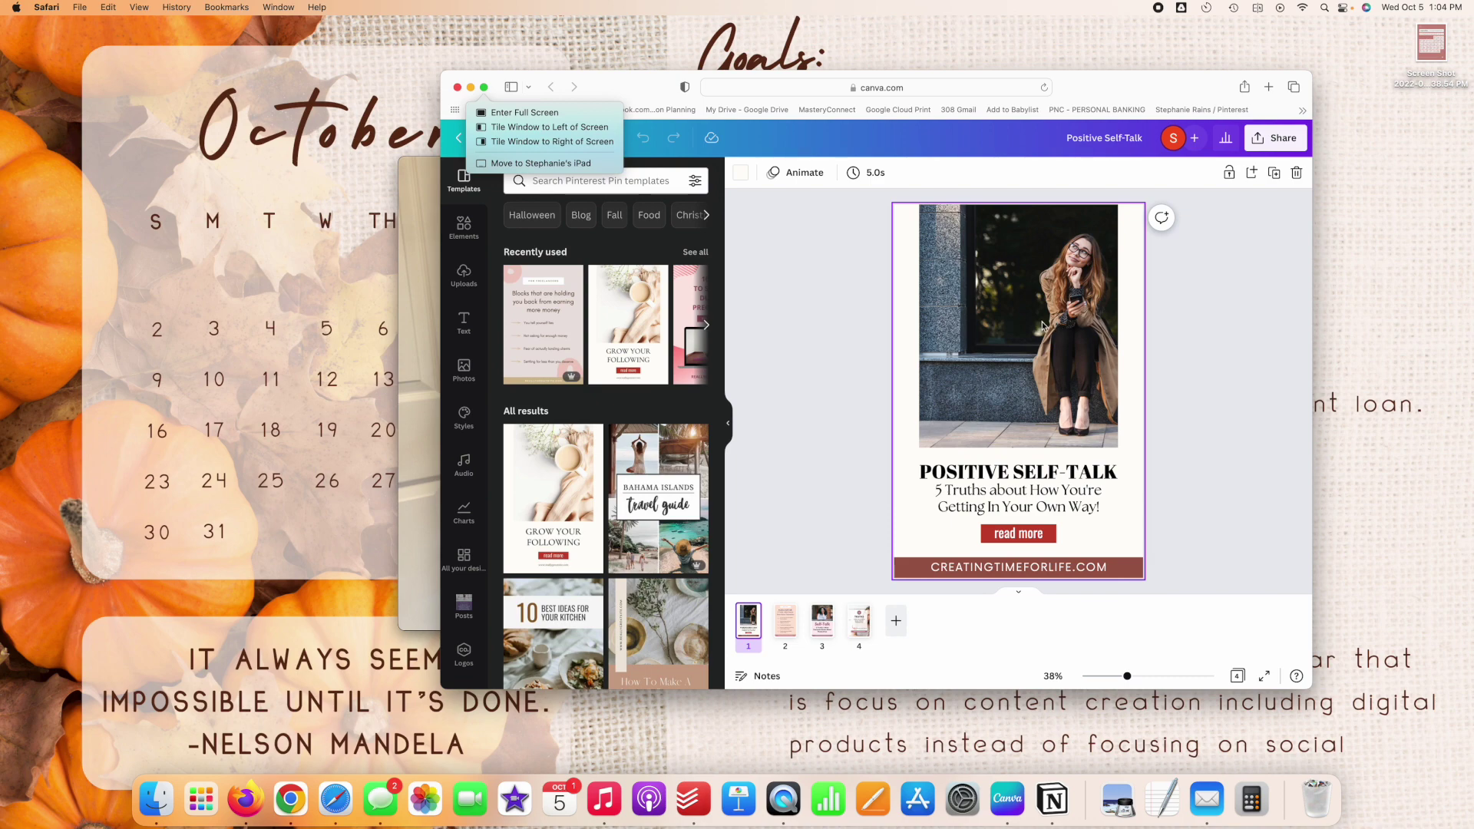
pyautogui.hotkey('ctrl', 'Left')
pyautogui.hotkey('ctrl', 'Left')
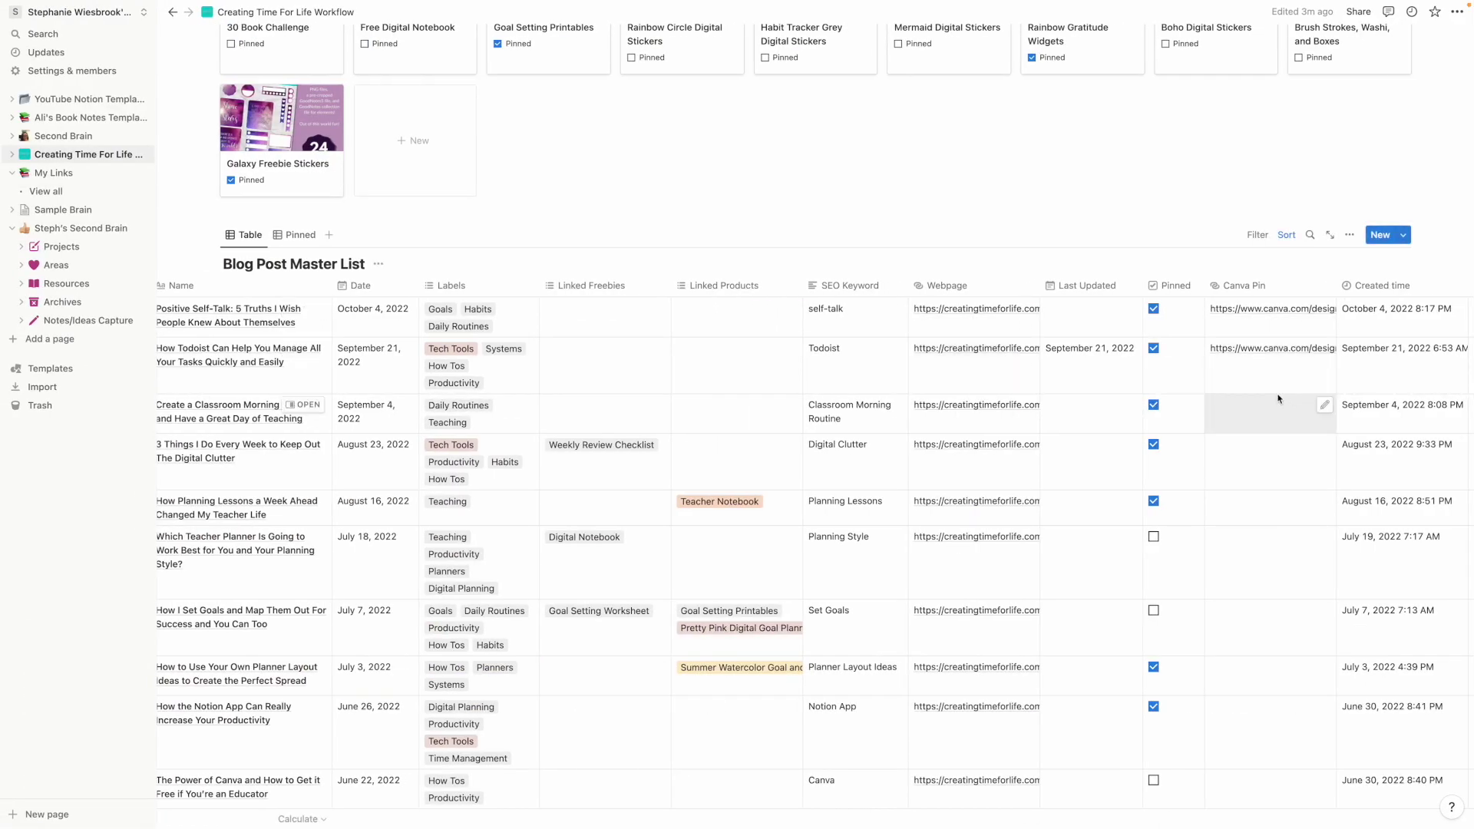
# Browse down through Pinterest Keywords, Pinterest Tracker and YouTube Videos, then back to Pinterest Keywords.
pyautogui.hscroll(3, 1279, 400)
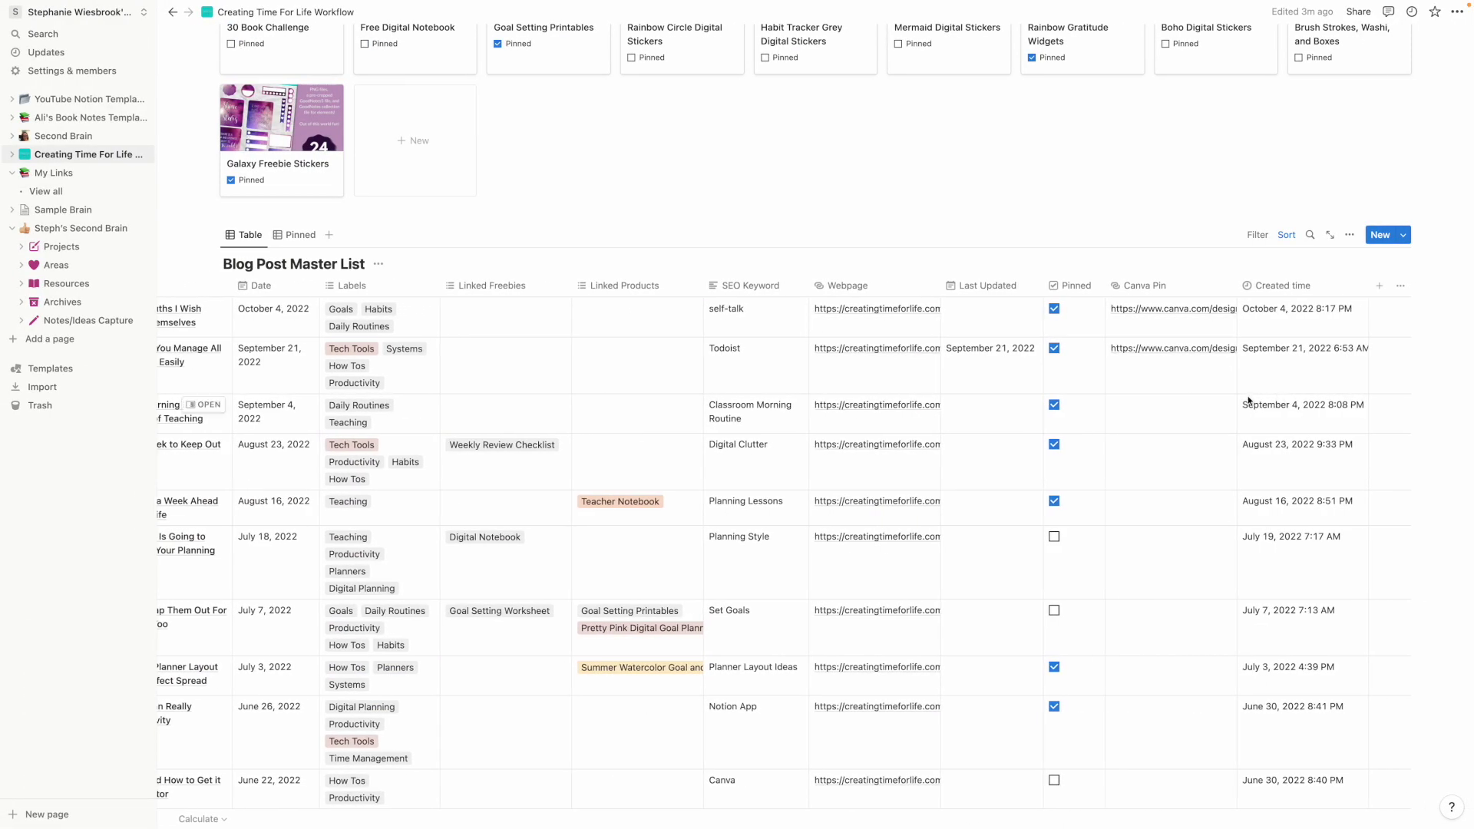
pyautogui.hscroll(-3, 1248, 400)
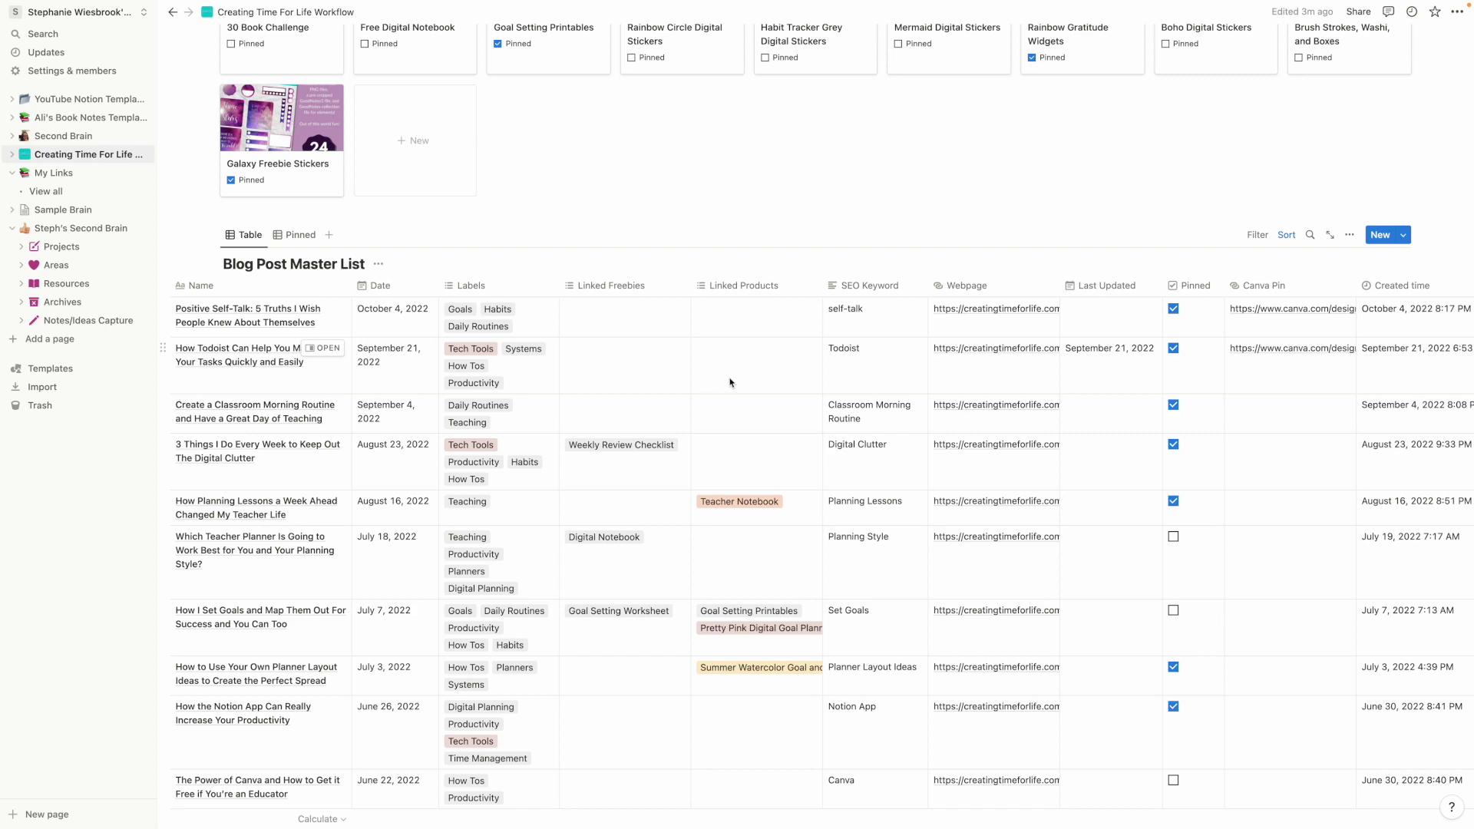
pyautogui.scroll(-15, 730, 382)
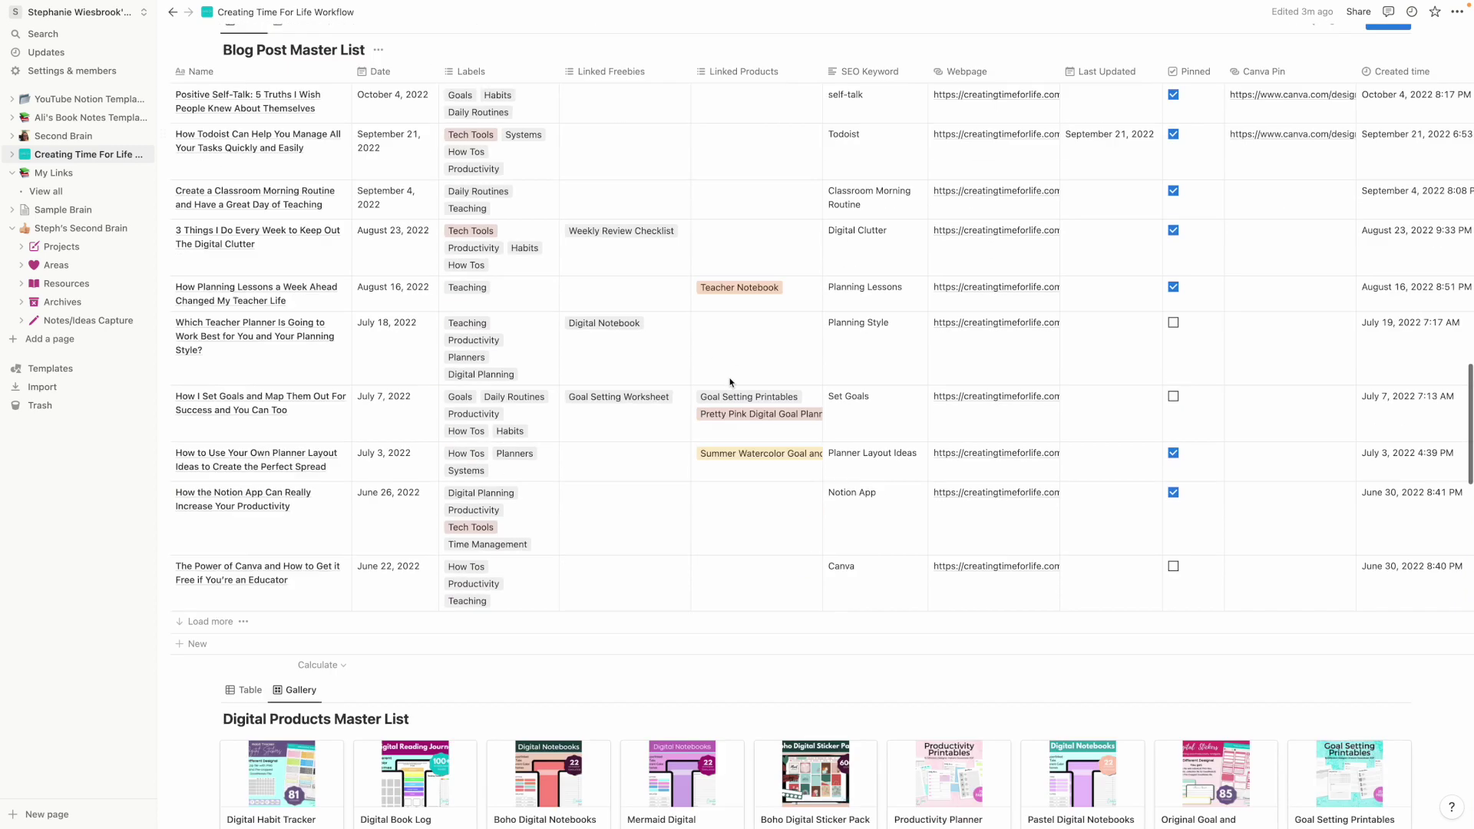
pyautogui.scroll(-1, 726, 378)
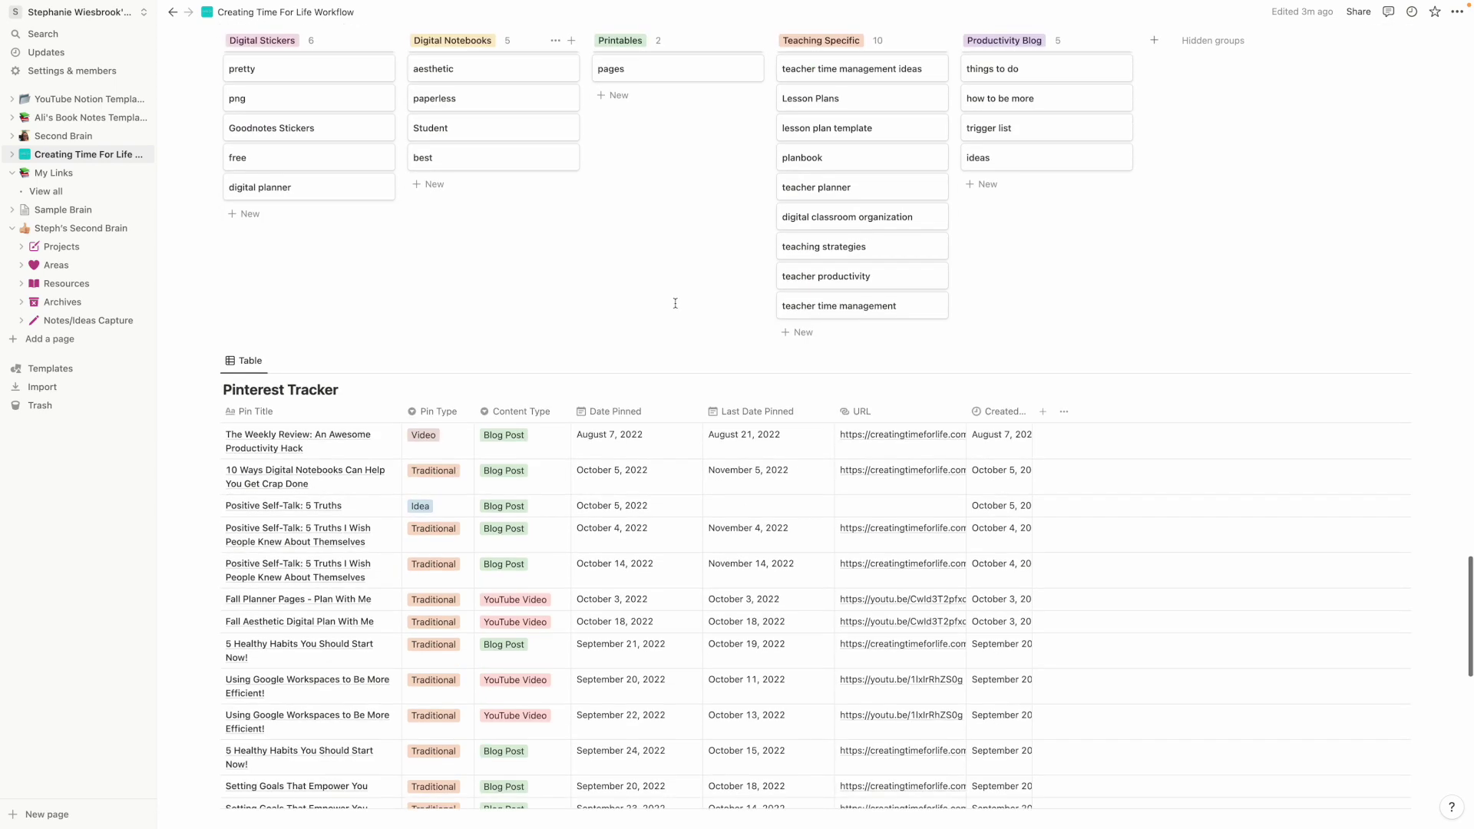
pyautogui.scroll(-5, 675, 303)
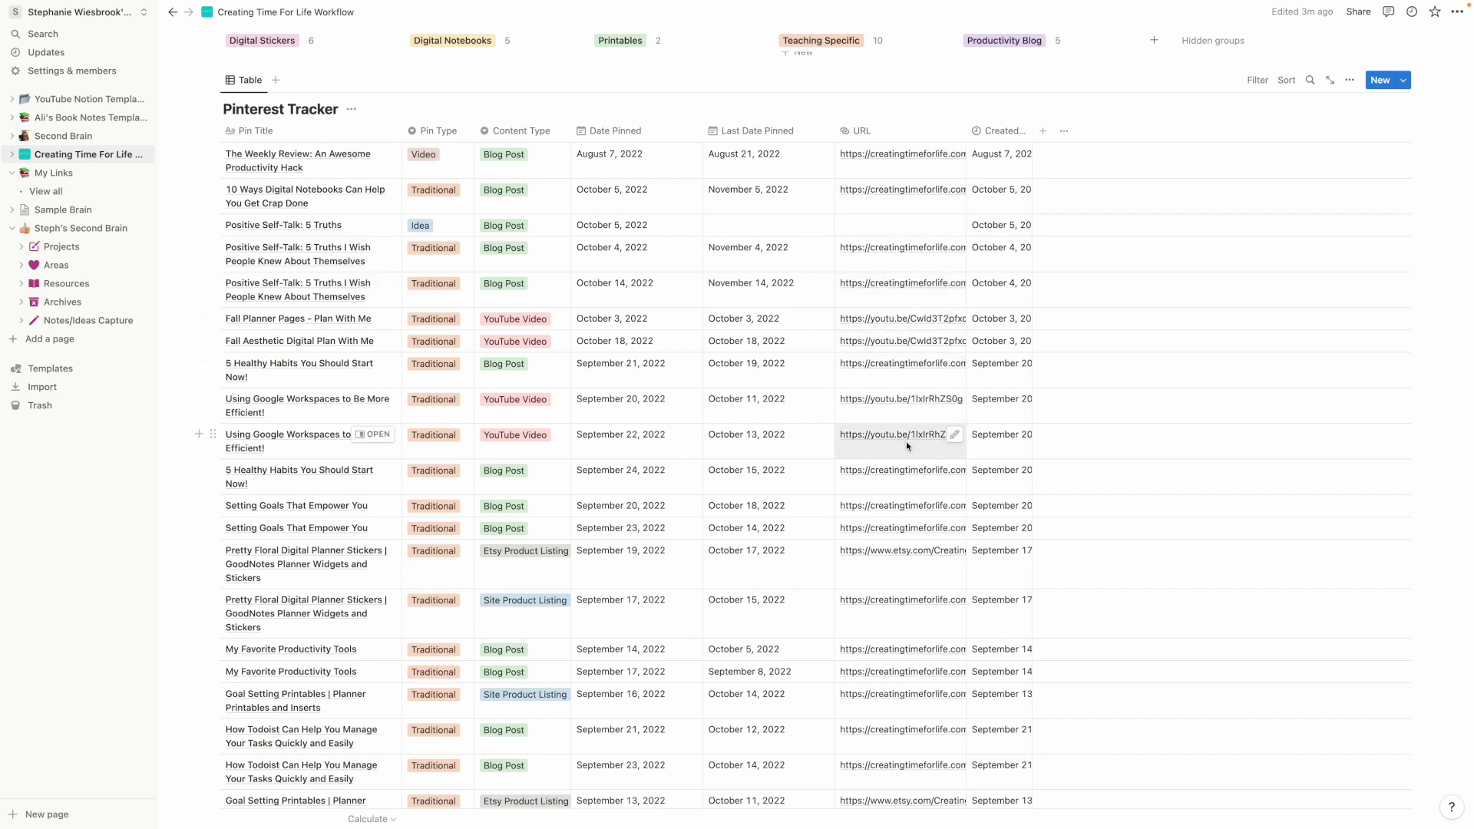
pyautogui.scroll(-4, 733, 258)
pyautogui.scroll(-6, 734, 258)
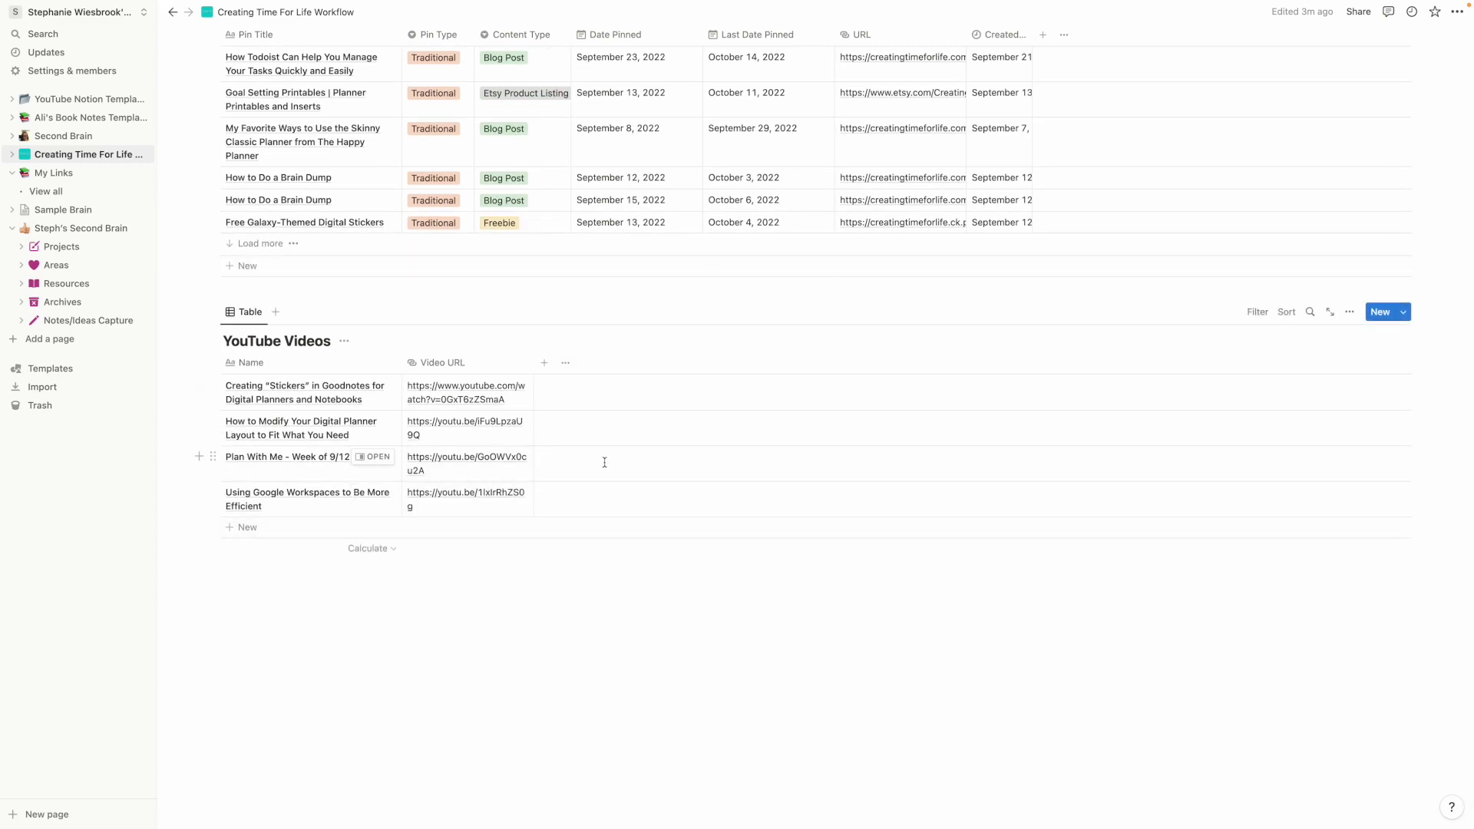
pyautogui.scroll(15, 645, 379)
pyautogui.scroll(20, 645, 376)
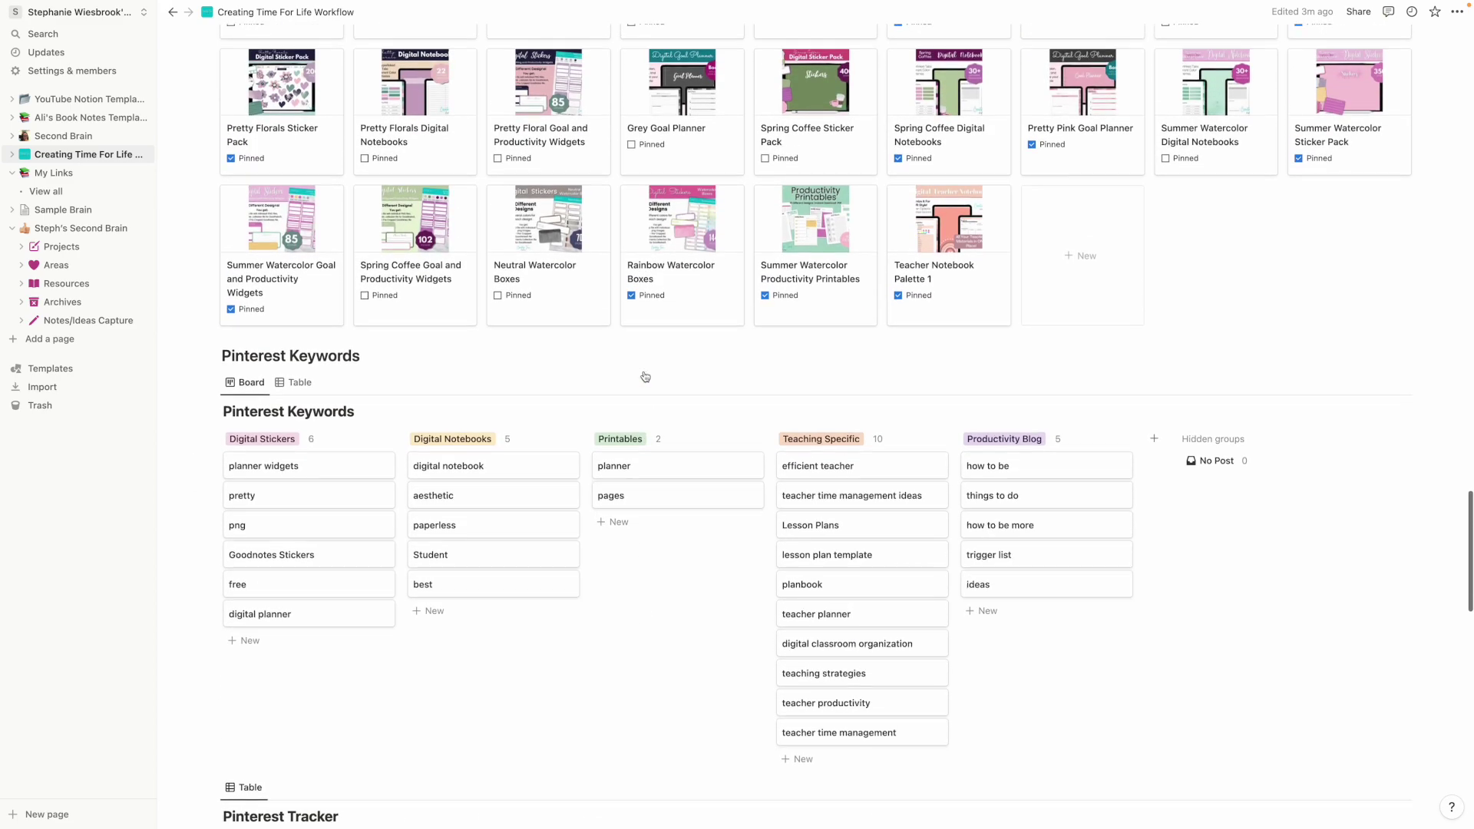
# Scroll back to the page top showing the cover and October 2022 Content Calendar.
pyautogui.scroll(15, 645, 376)
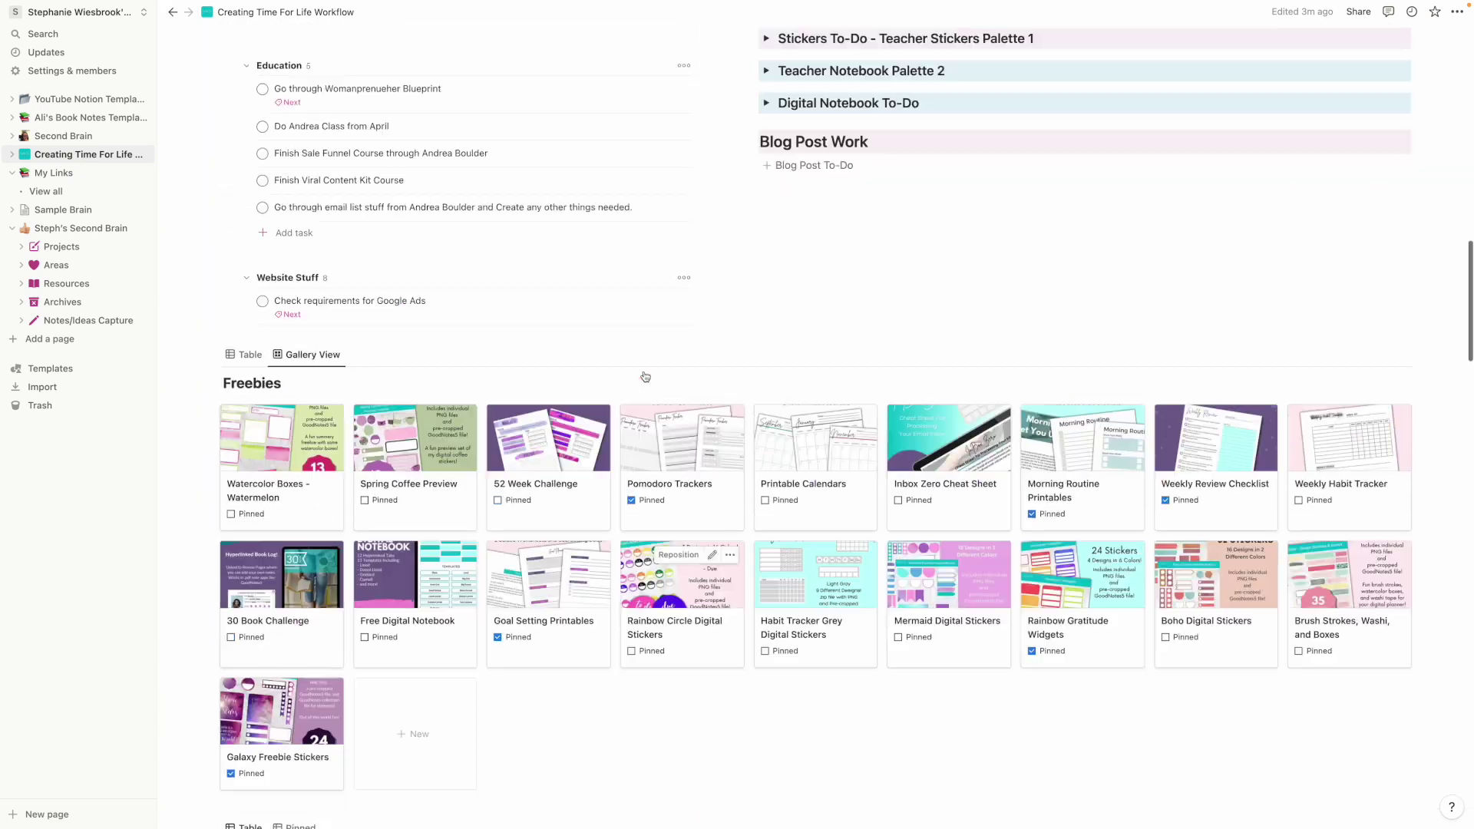
pyautogui.scroll(15, 645, 376)
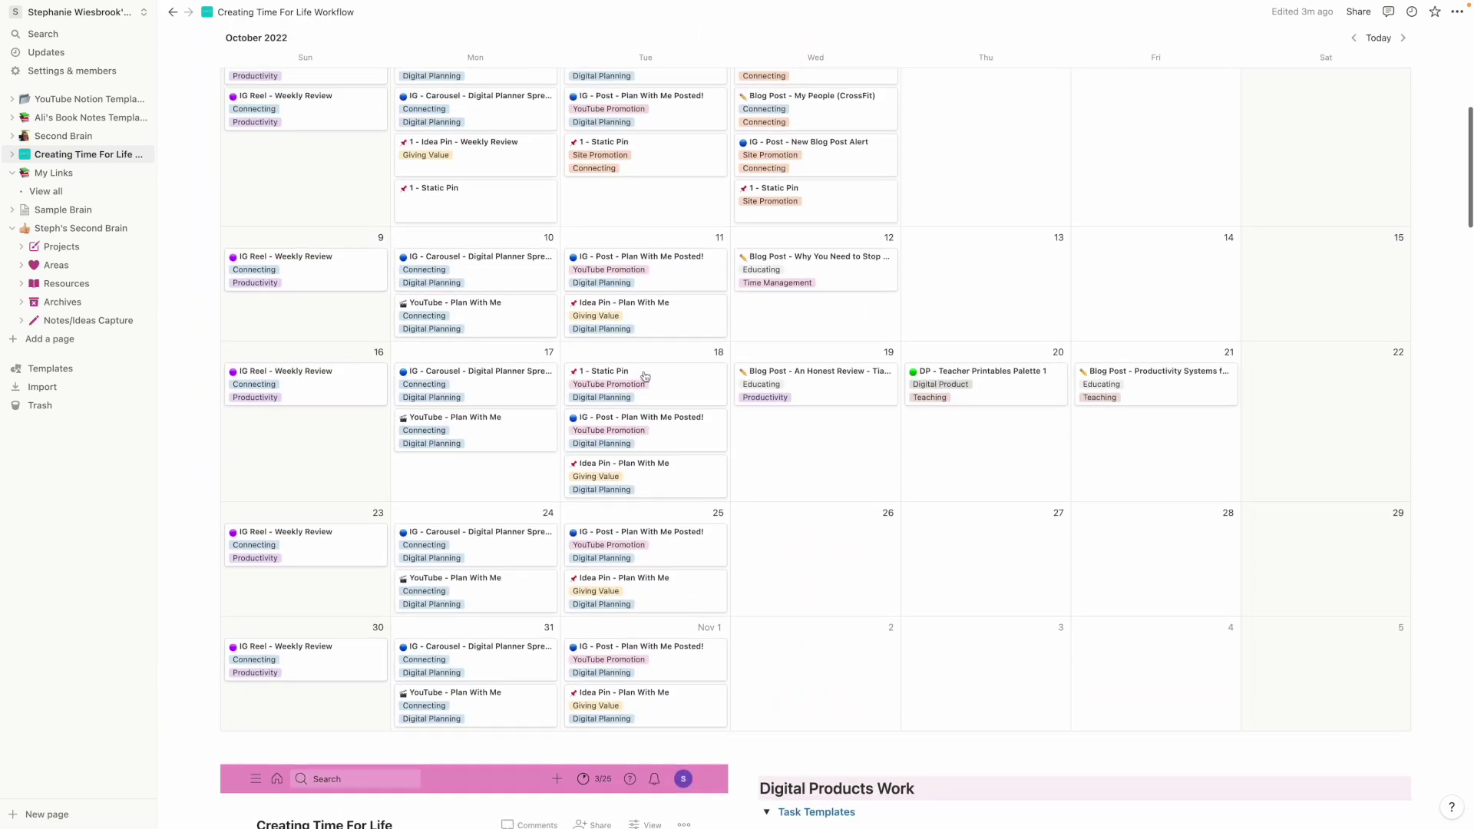
pyautogui.scroll(2, 645, 376)
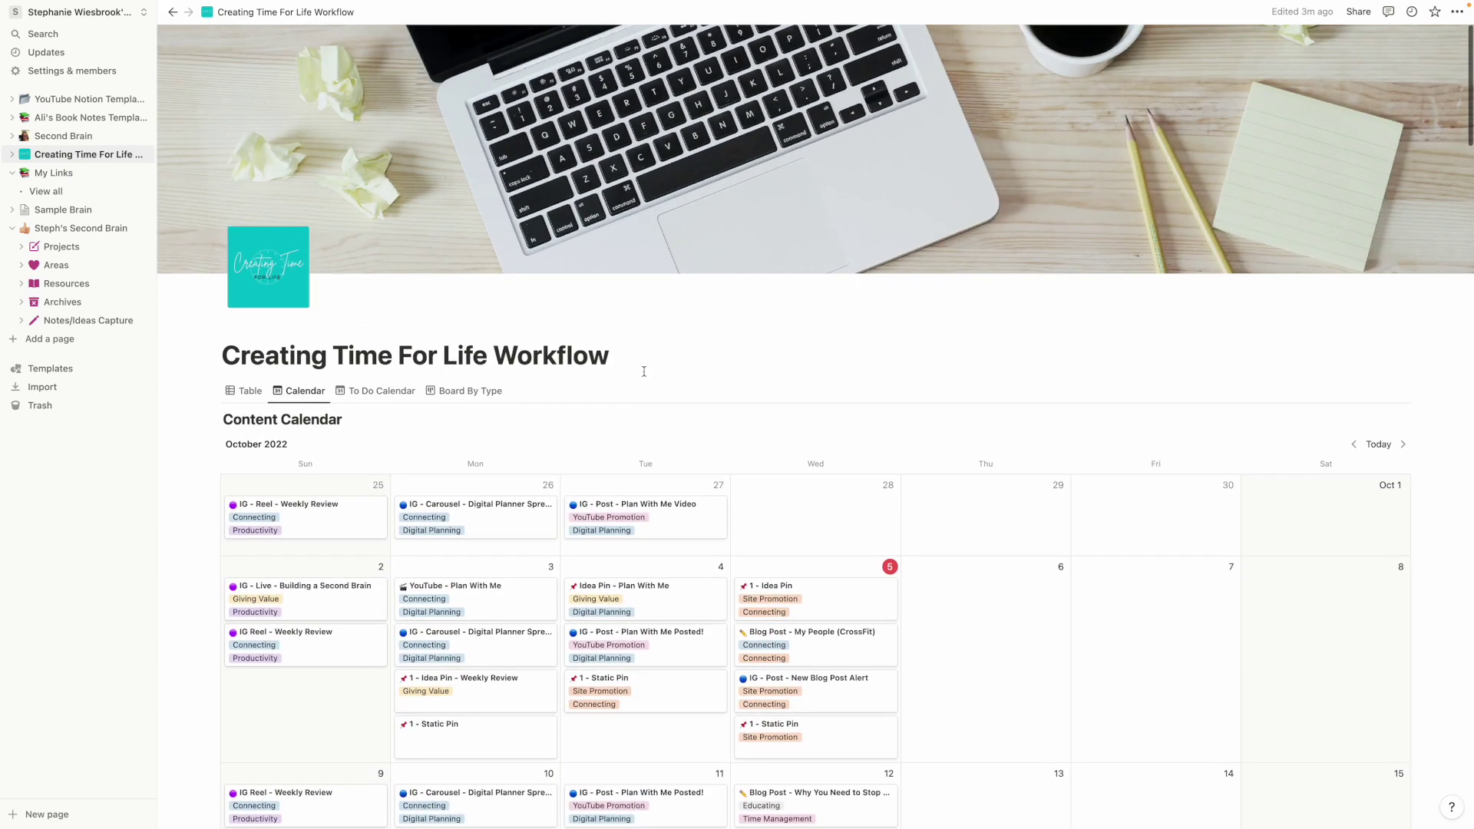